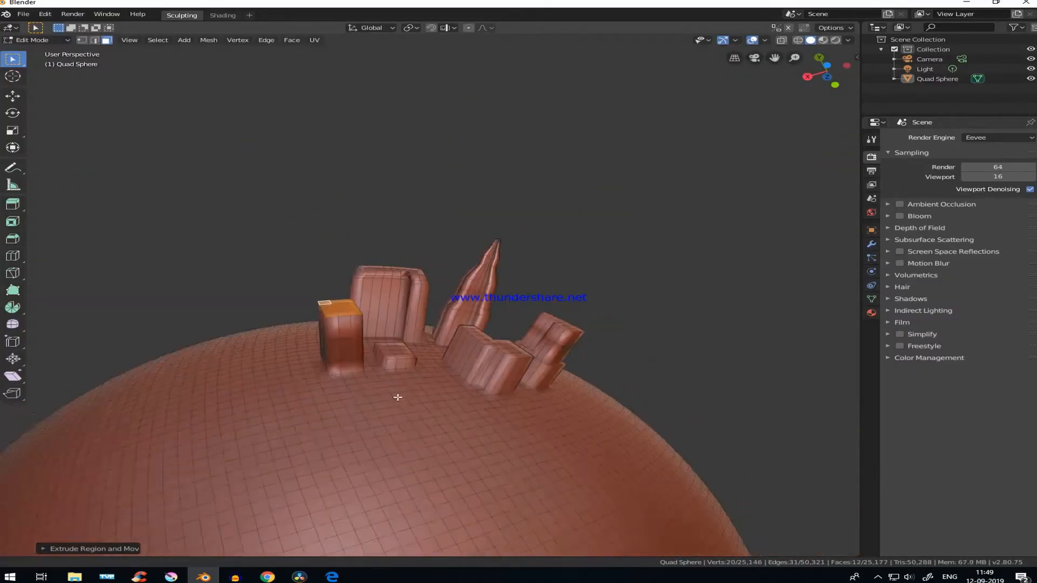
Step: Extrude the selected faces of the quad sphere to raise building-like shapes from its surface
{"action": "key", "text": "e"}
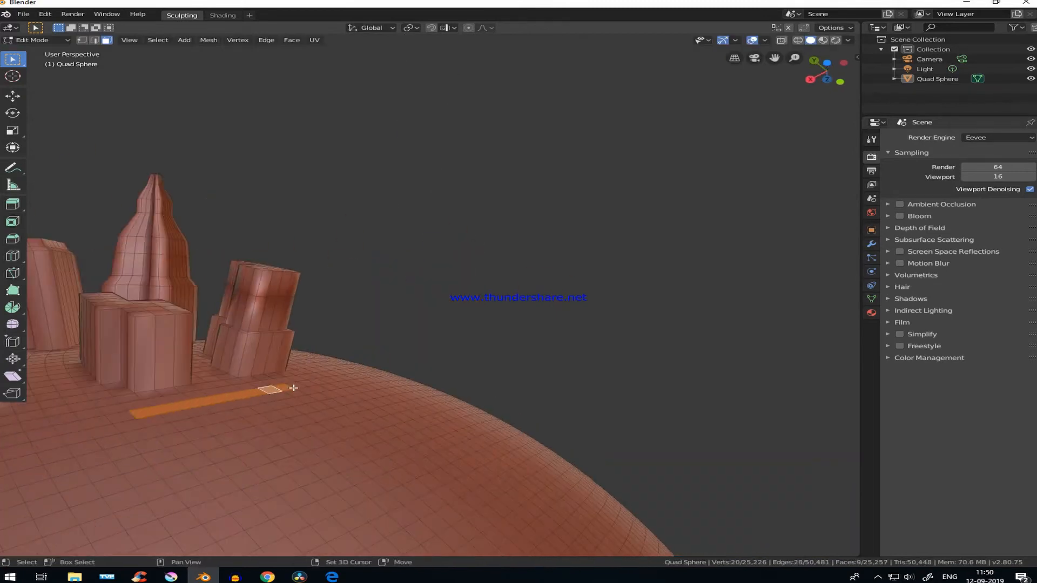
{"action": "key", "text": "e"}
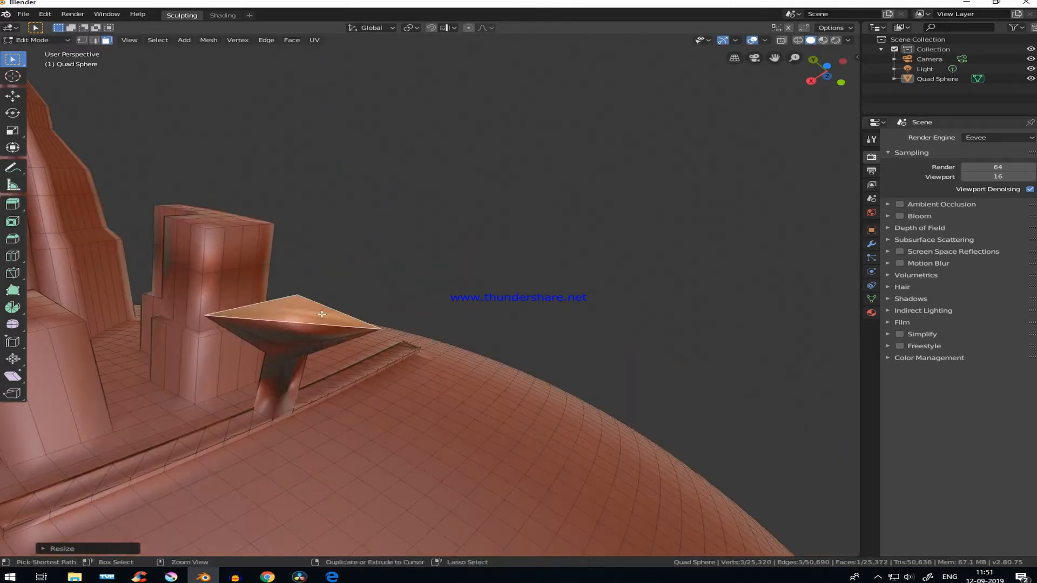
{"action": "left_click", "coordinate": [334, 270]}
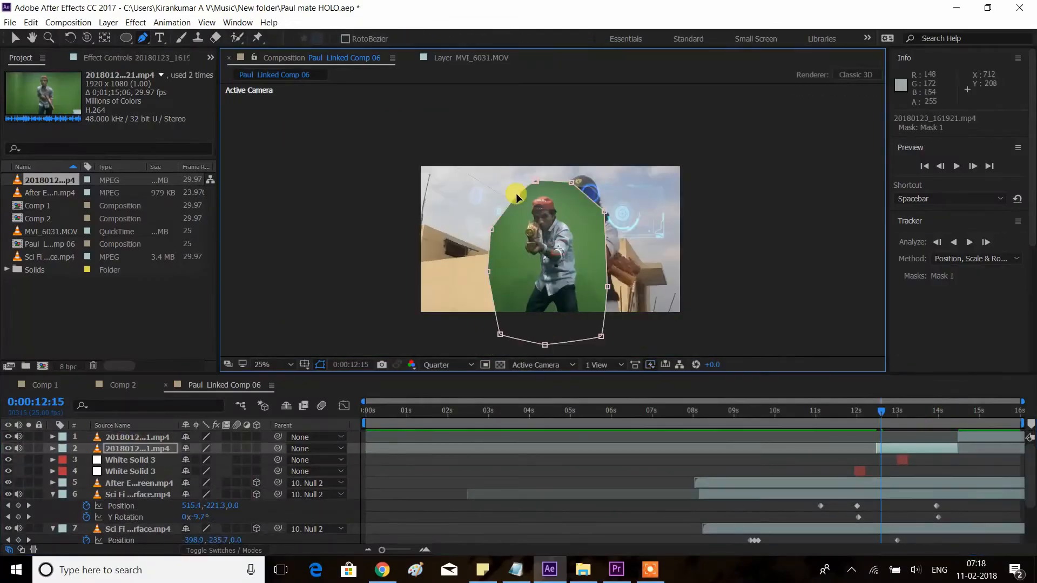
Step: Switch to After Effects and key out the green background of the masked clip with Keylight
{"action": "left_click_drag", "start_coordinate": [922, 458], "coordinate": [241, 302]}
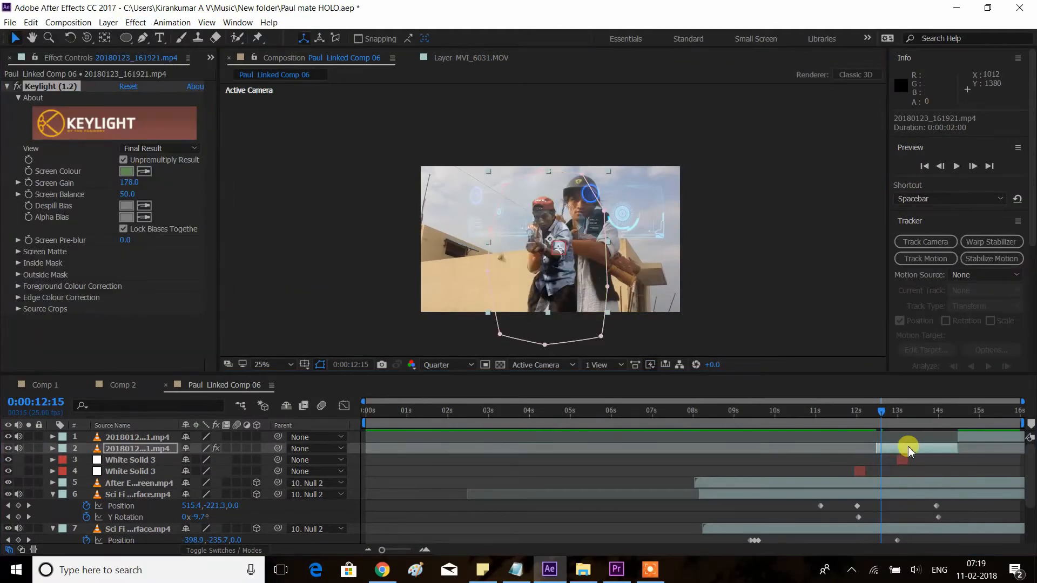
{"action": "left_click", "coordinate": [895, 411]}
{"action": "left_click_drag", "start_coordinate": [278, 448], "coordinate": [225, 480]}
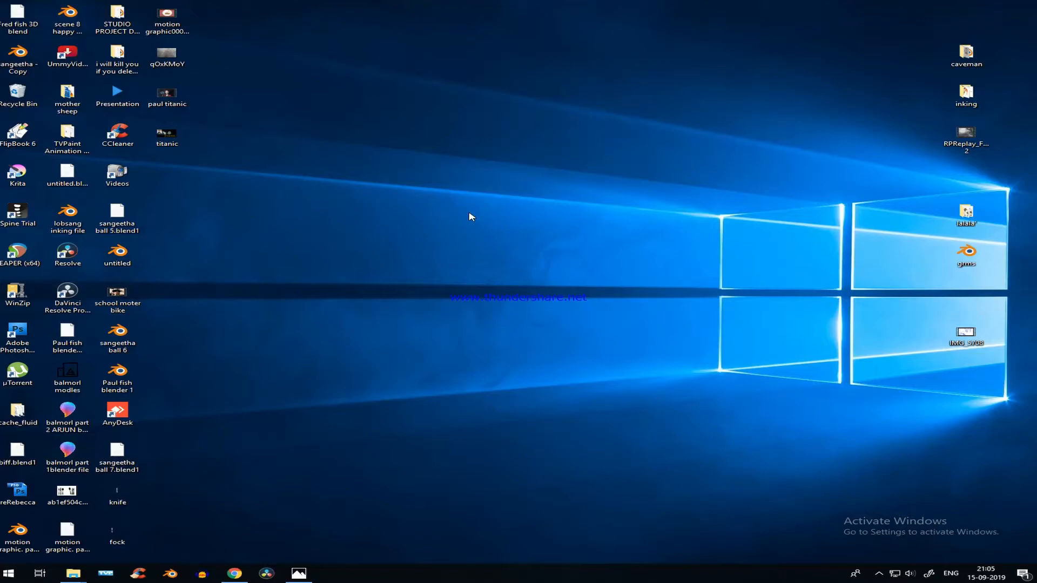
{"action": "right_click", "coordinate": [319, 212]}
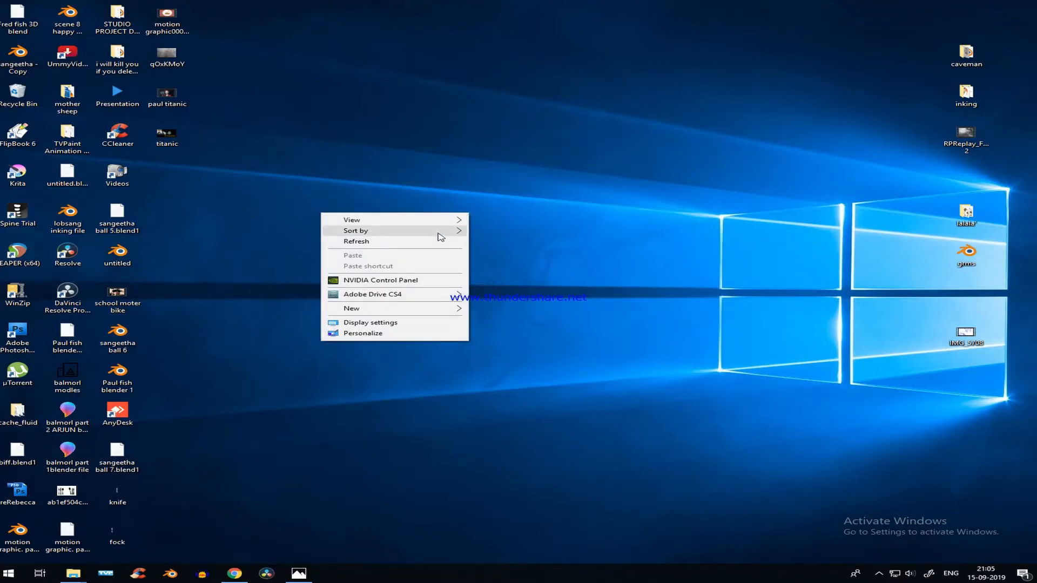
{"action": "left_click", "coordinate": [428, 241]}
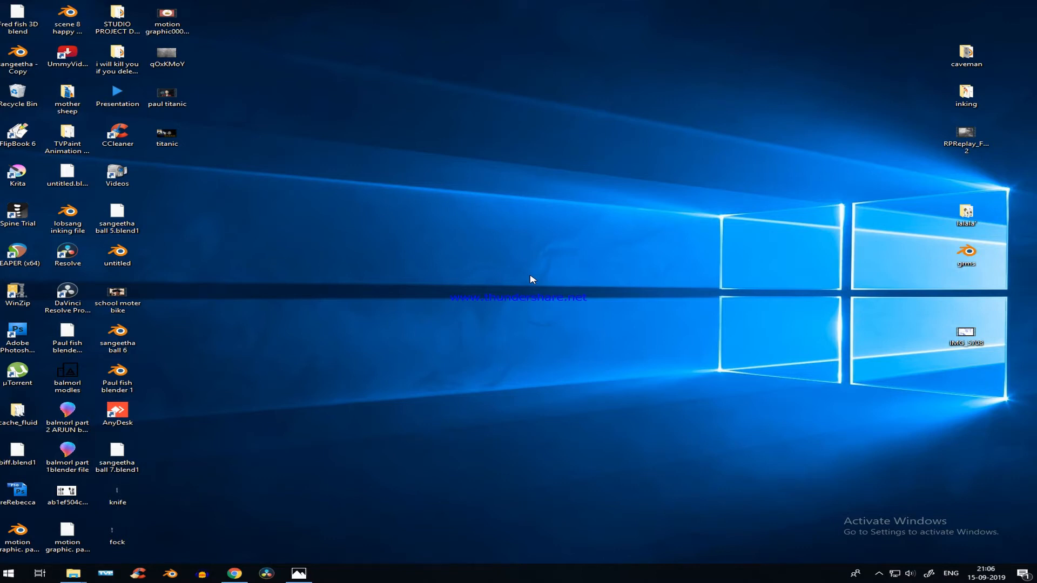
{"action": "right_click", "coordinate": [331, 336]}
{"action": "left_click", "coordinate": [288, 365]}
Step: Launch DaVinci Resolve from the desktop and open the Untitled Project from the project list
{"action": "left_click", "coordinate": [67, 254]}
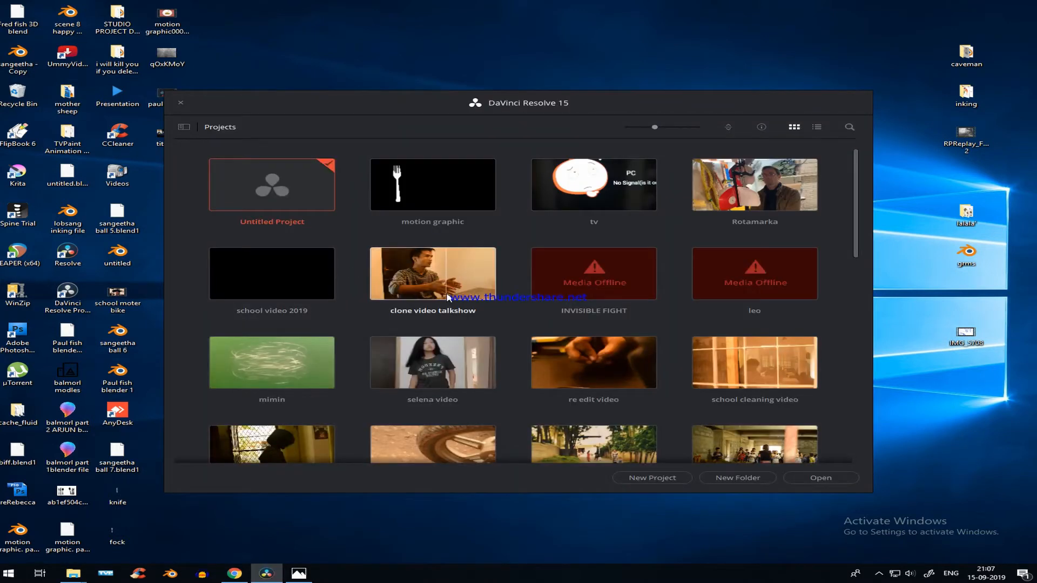
{"action": "scroll", "coordinate": [447, 297], "scroll_direction": "down", "scroll_amount": 3}
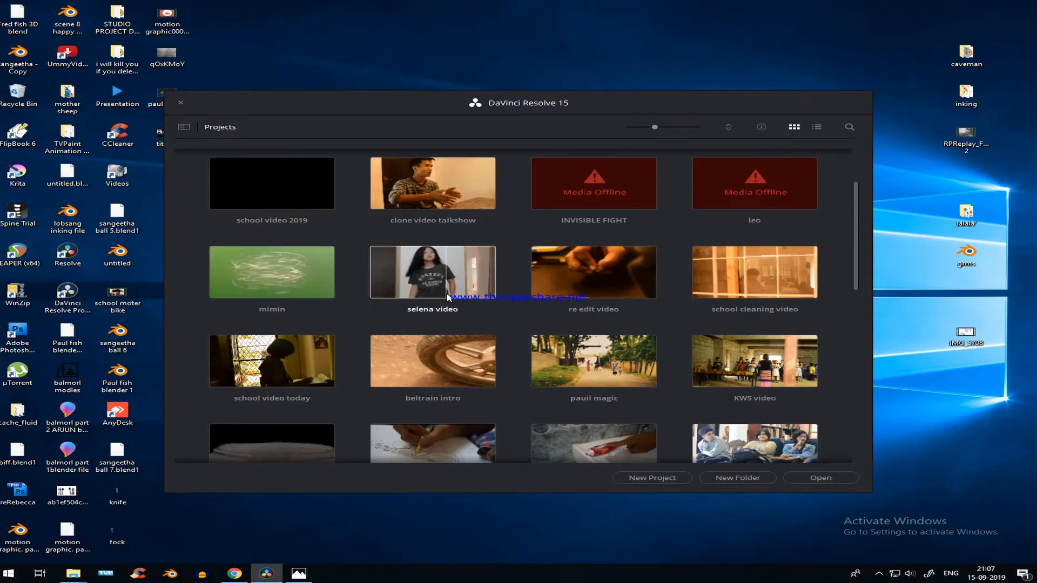
{"action": "scroll", "coordinate": [448, 297], "scroll_direction": "up", "scroll_amount": 3}
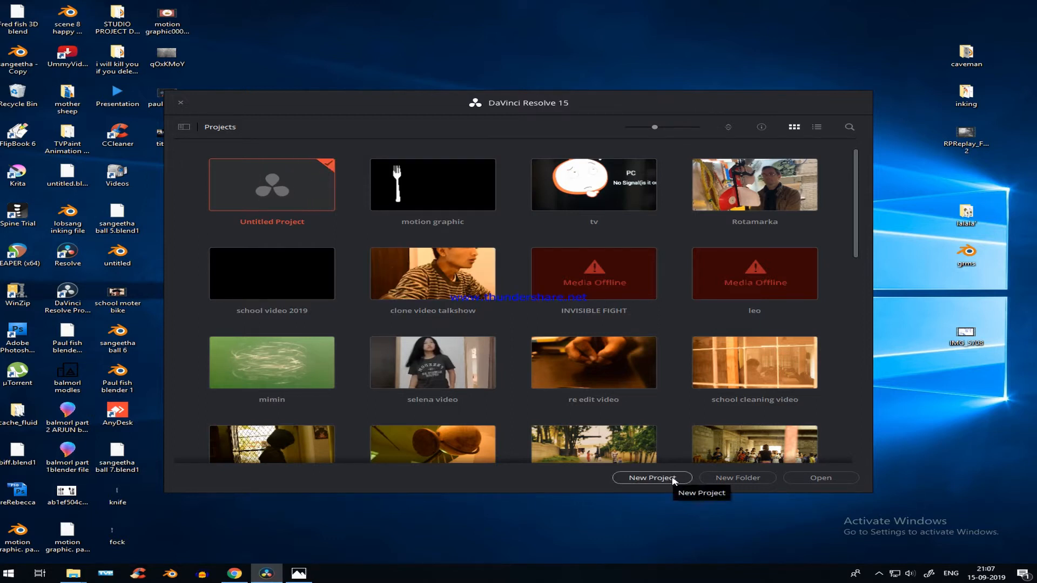
{"action": "double_click", "coordinate": [279, 175]}
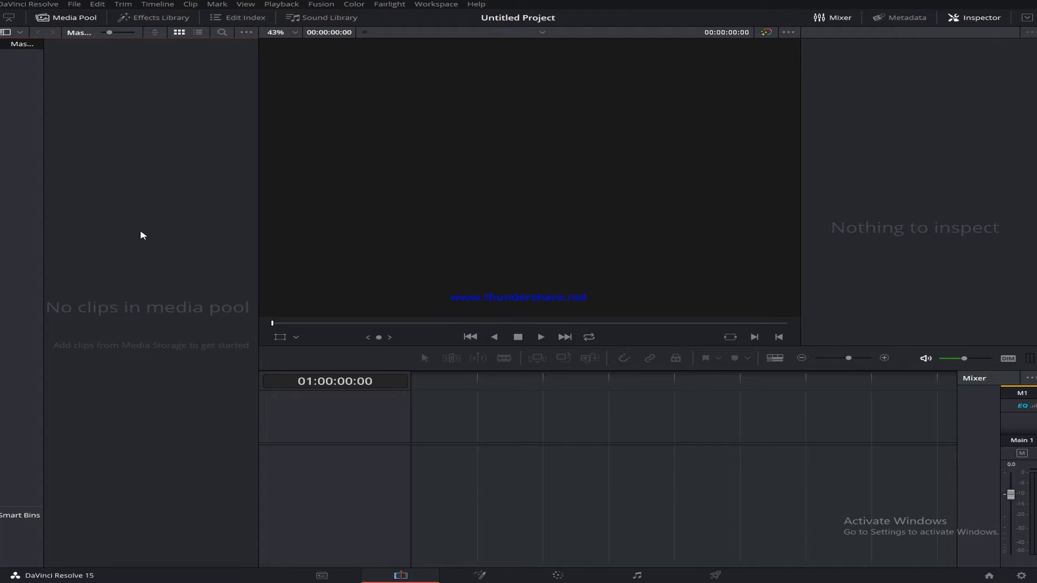
{"action": "key", "text": "super"}
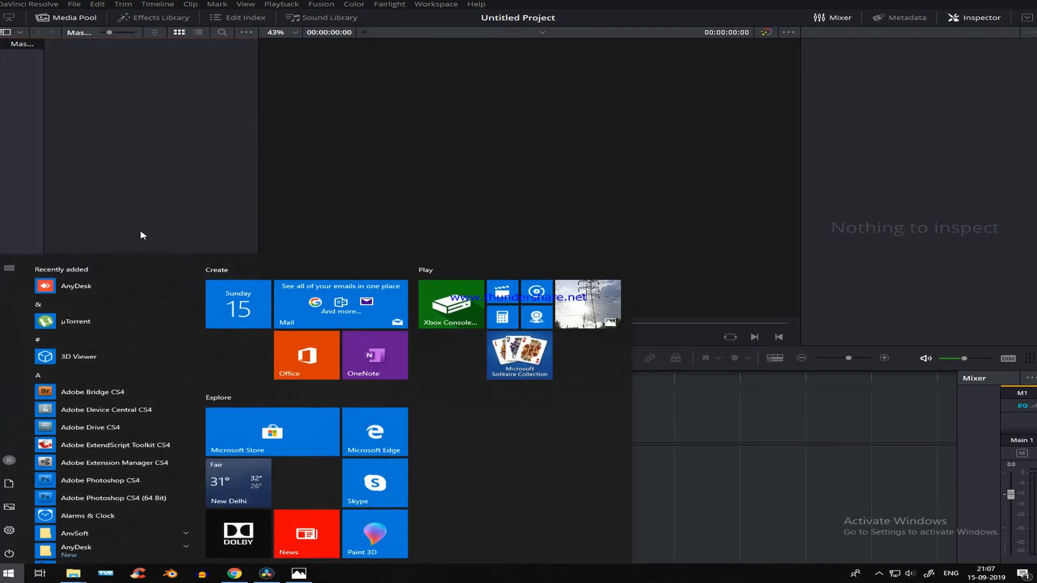
{"action": "key", "text": "super"}
{"action": "key", "text": "super"}
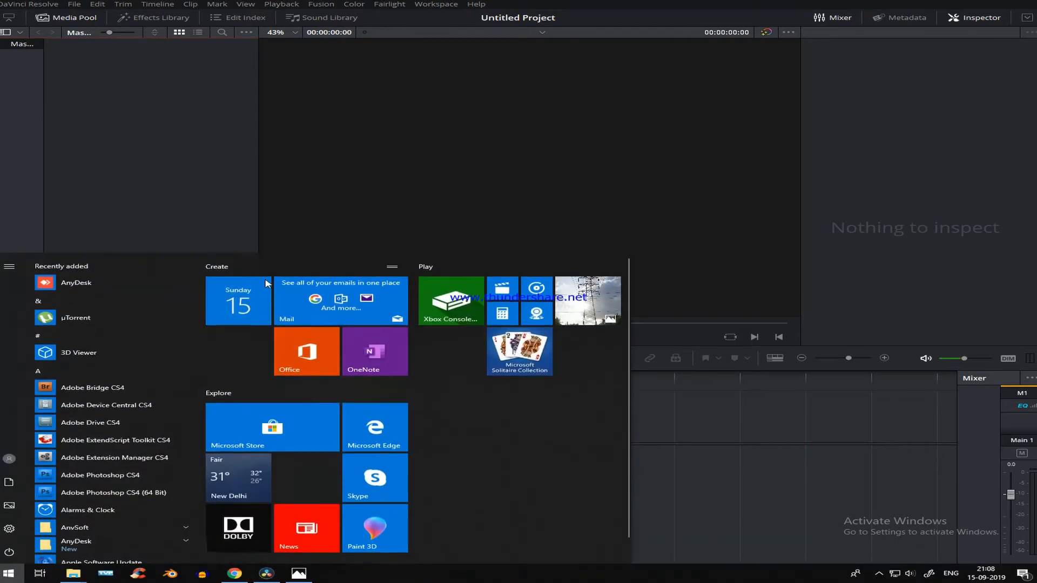
{"action": "left_click", "coordinate": [692, 416]}
{"action": "left_click", "coordinate": [161, 241]}
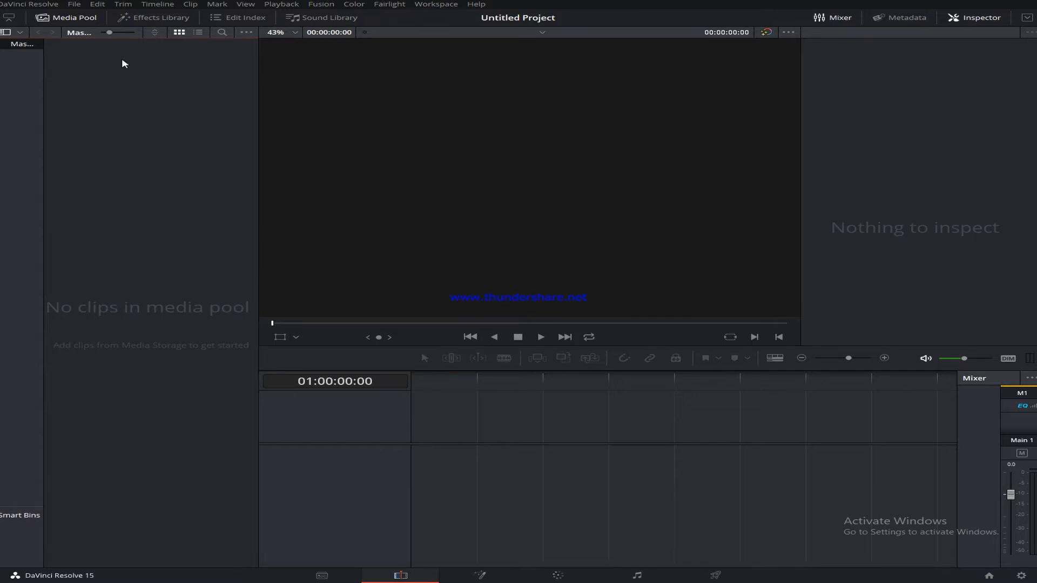
{"action": "left_click", "coordinate": [269, 542]}
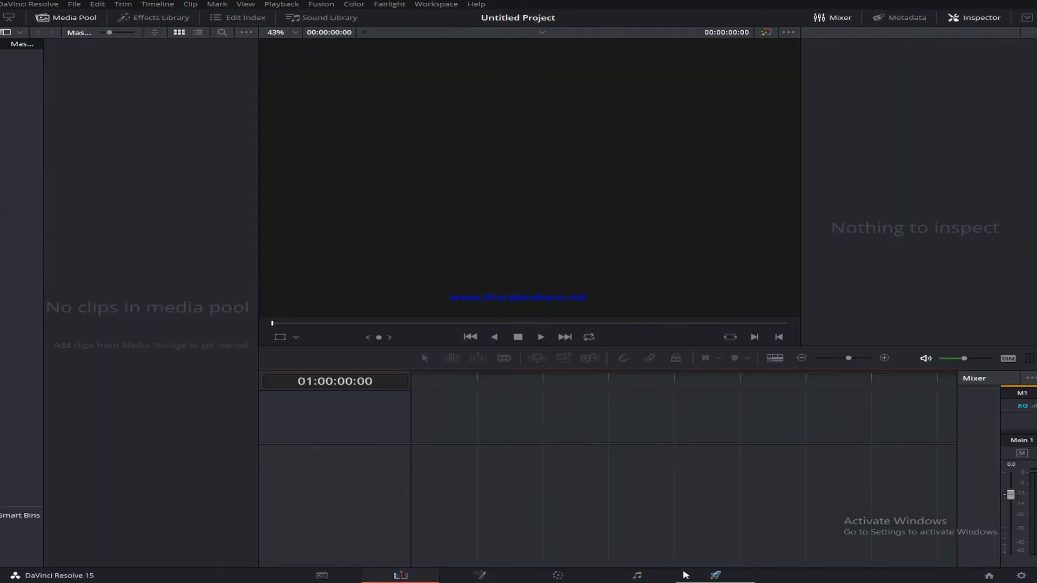
Step: Show the About DaVinci Resolve window to check the installed version
{"action": "left_click", "coordinate": [56, 120]}
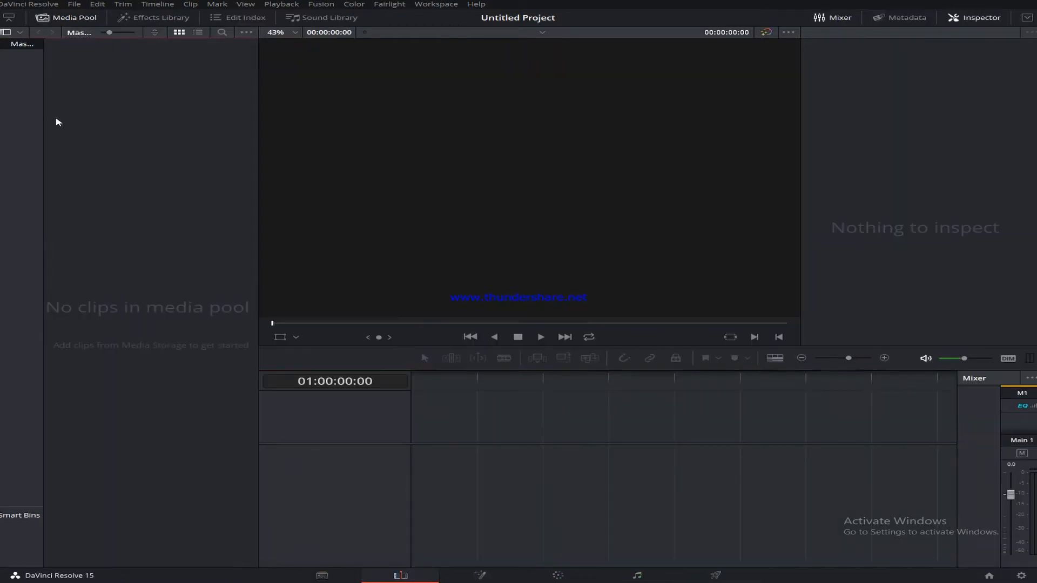
{"action": "left_click", "coordinate": [48, 4]}
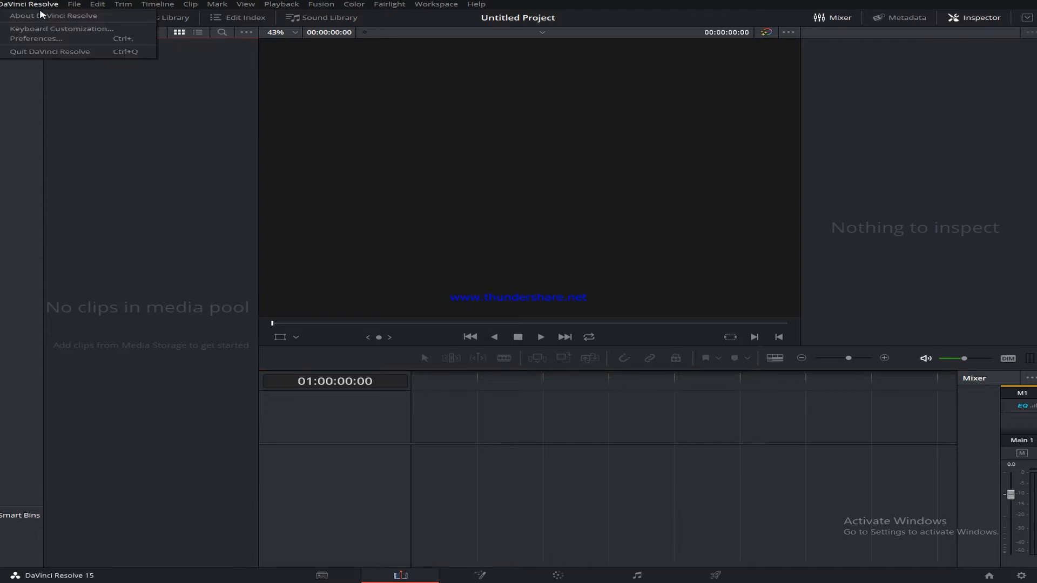
{"action": "left_click", "coordinate": [40, 15]}
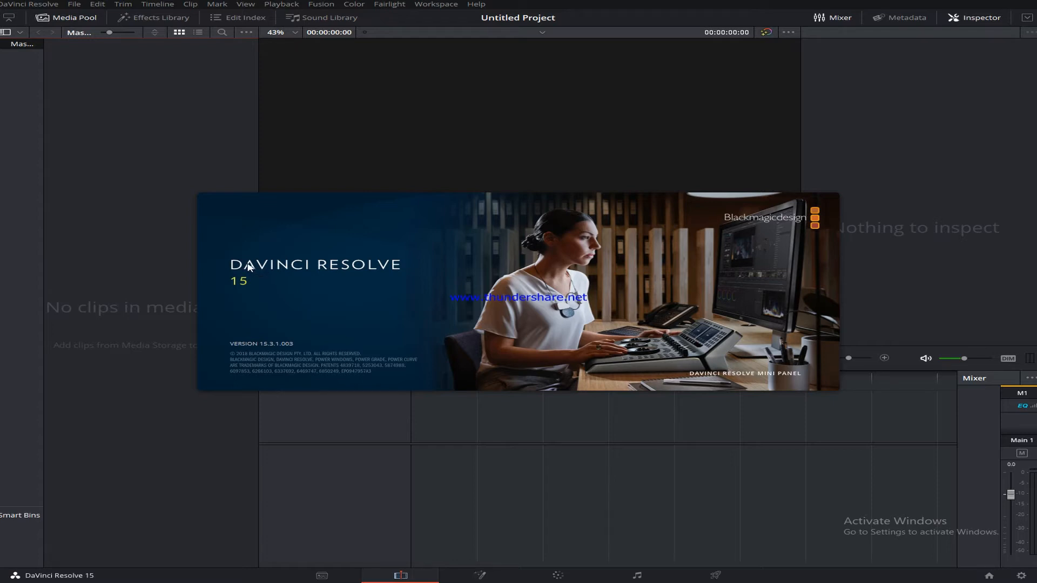
Step: Switch to File Explorer and view the system properties of This PC, then return to the Resolve project
{"action": "key", "text": "super"}
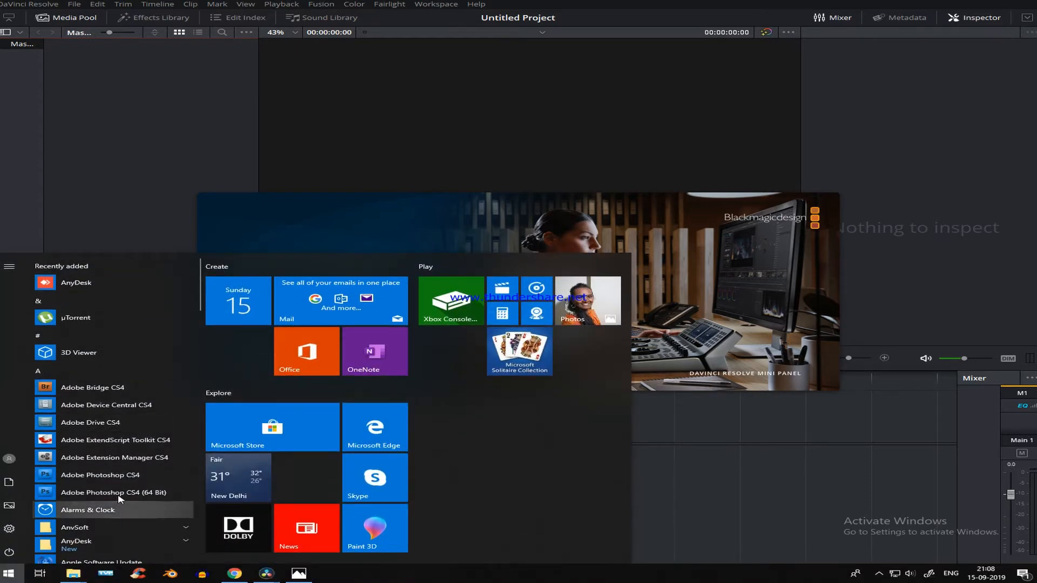
{"action": "mouse_move", "coordinate": [84, 576]}
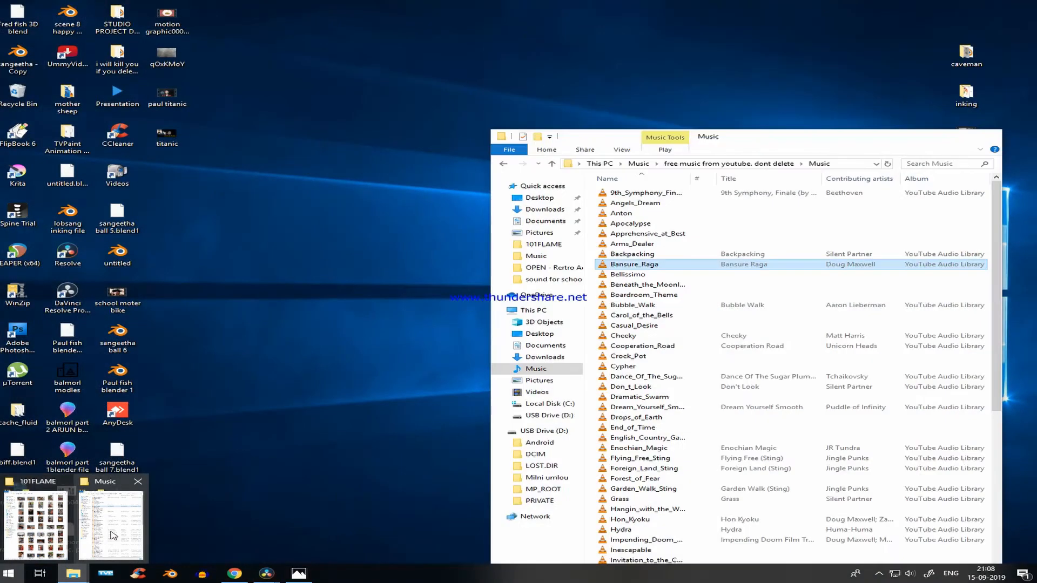
{"action": "left_click", "coordinate": [113, 535]}
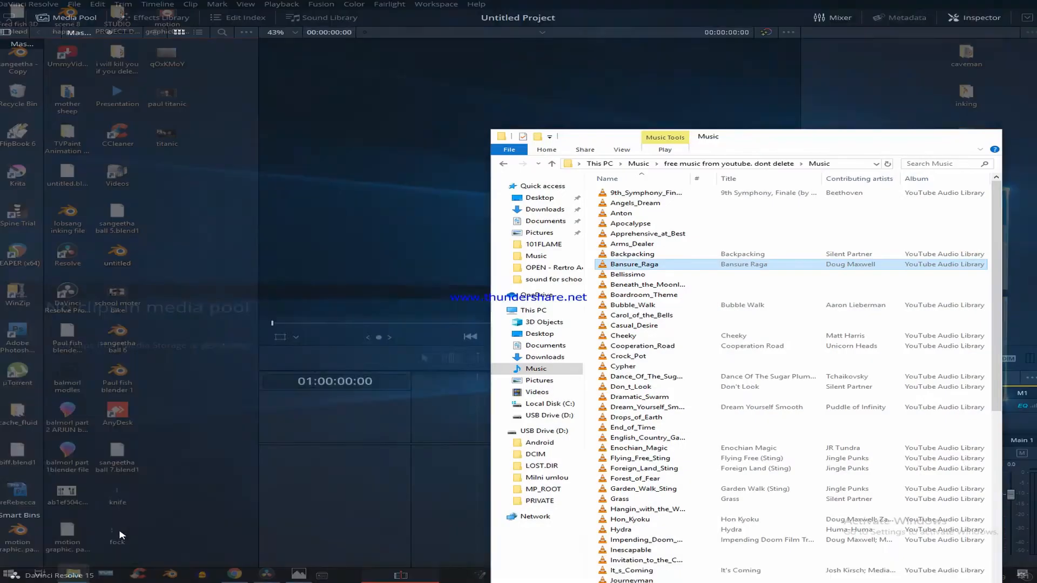
{"action": "left_click", "coordinate": [533, 310]}
{"action": "right_click", "coordinate": [735, 404]}
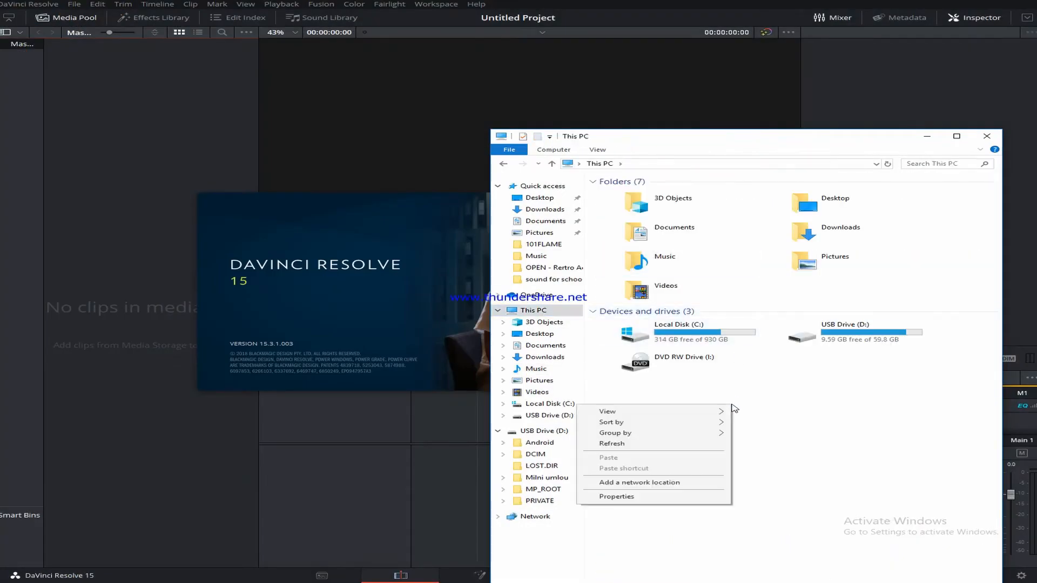
{"action": "left_click", "coordinate": [688, 498]}
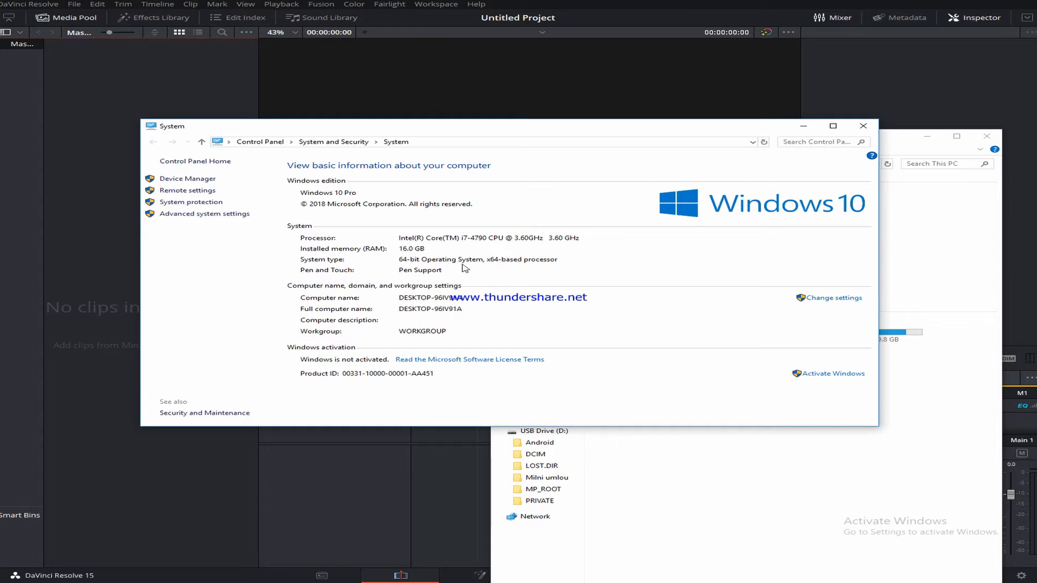
{"action": "left_click", "coordinate": [407, 498]}
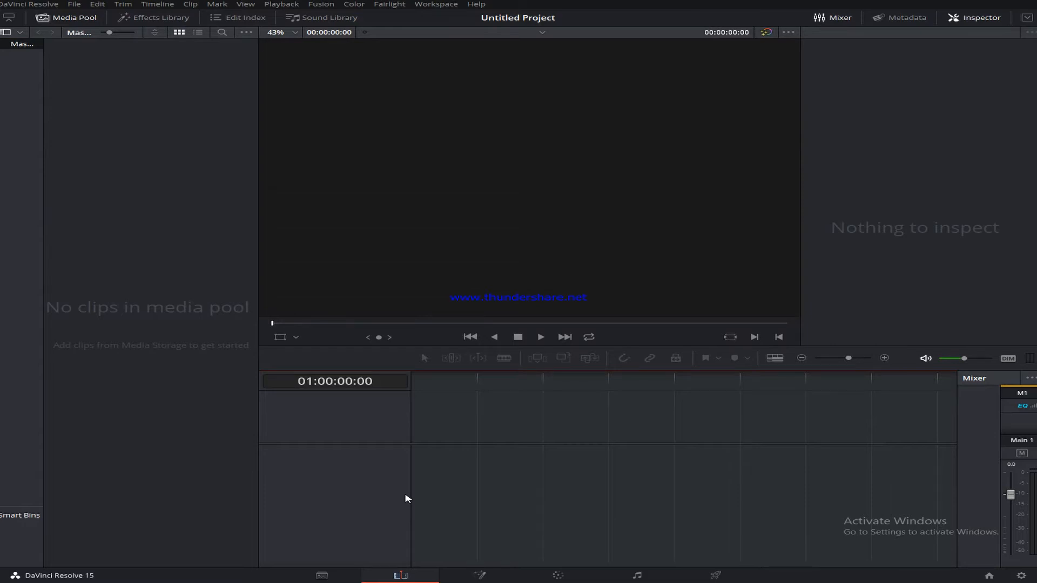
Step: Reopen the About DaVinci Resolve window and bring it to the front to examine the version information
{"action": "left_click", "coordinate": [7, 5]}
{"action": "left_click", "coordinate": [26, 18]}
{"action": "left_click", "coordinate": [14, 5]}
{"action": "left_click", "coordinate": [21, 4]}
{"action": "left_click", "coordinate": [24, 4]}
{"action": "left_click", "coordinate": [42, 19]}
{"action": "key", "text": "super"}
{"action": "mouse_move", "coordinate": [267, 571]}
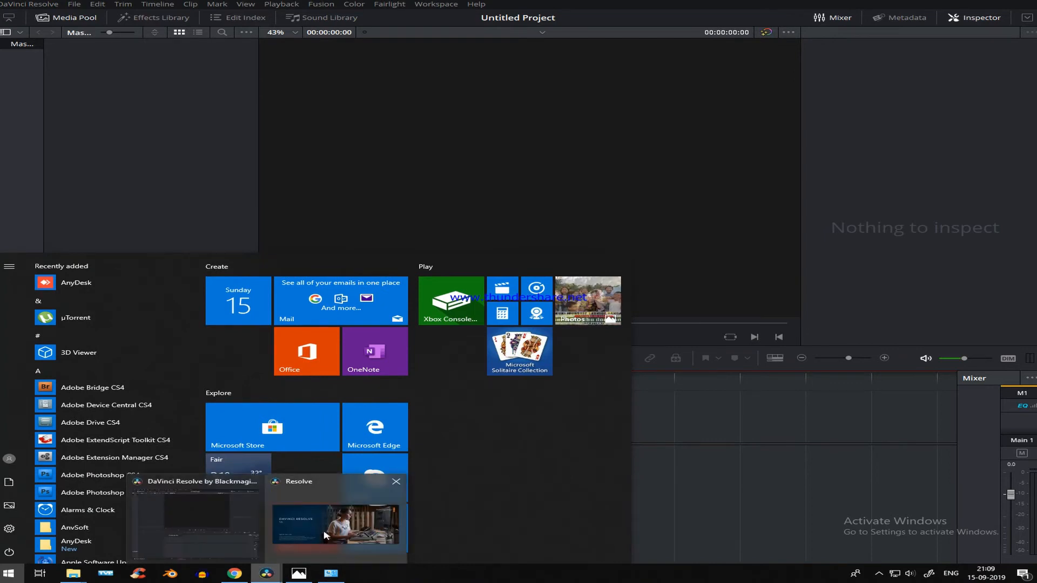
{"action": "left_click", "coordinate": [335, 519]}
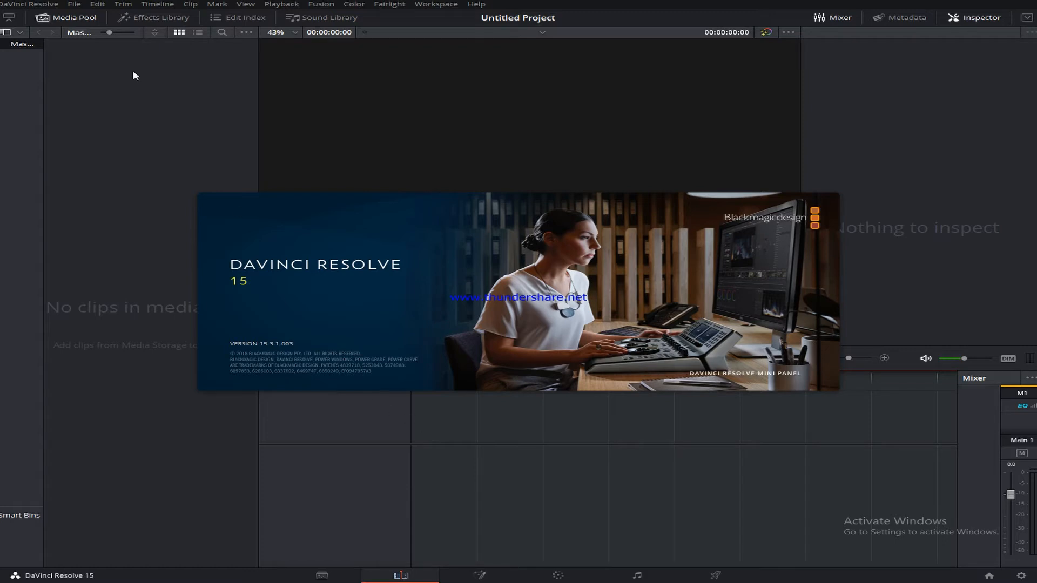
Step: Open Keyboard Customization, examine the commands assigned to C and Shift+C, and close the dialog
{"action": "left_click", "coordinate": [29, 4]}
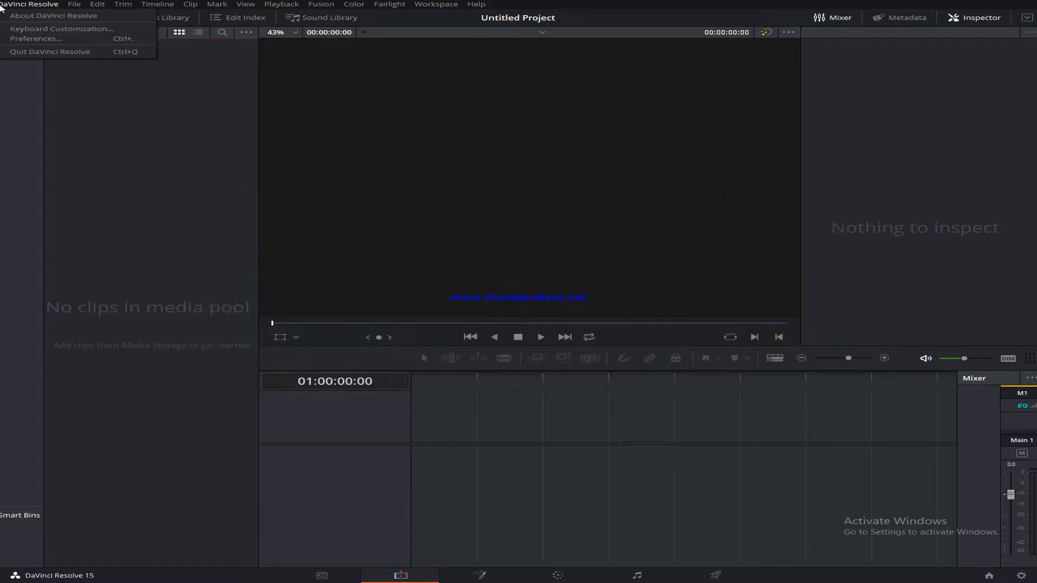
{"action": "left_click", "coordinate": [14, 29]}
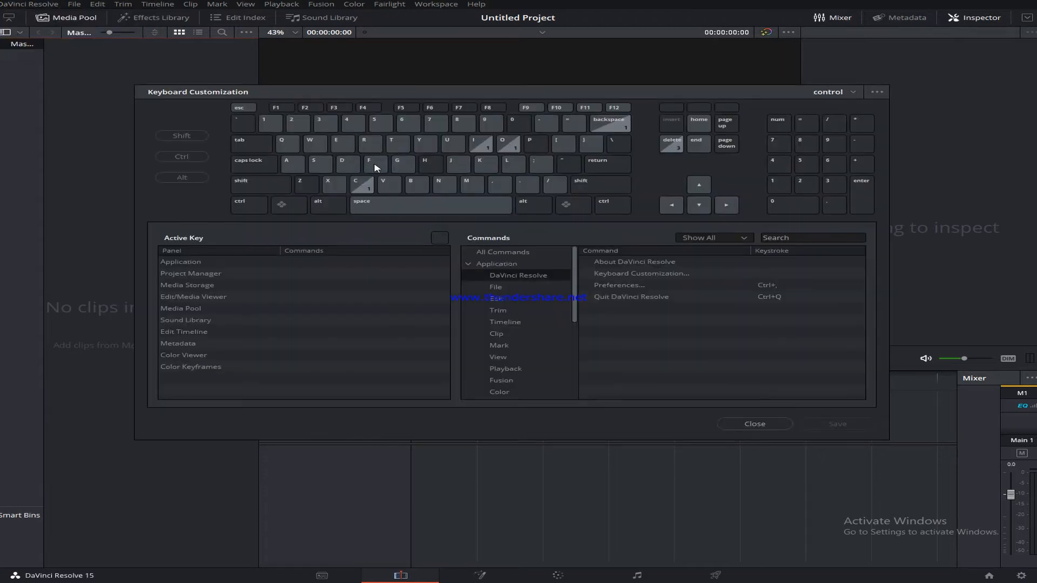
{"action": "left_click_drag", "start_coordinate": [319, 92], "coordinate": [305, 136]}
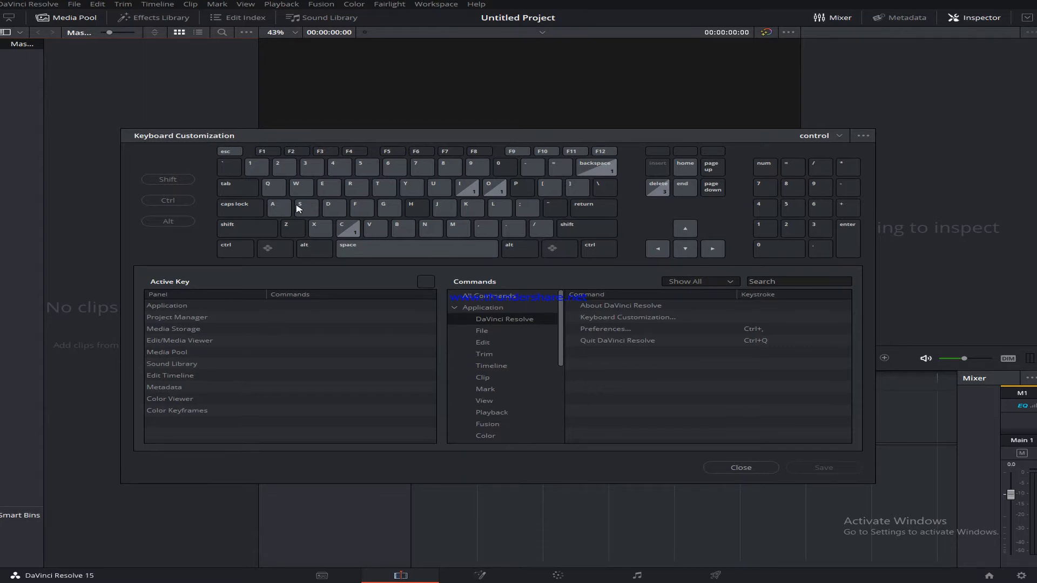
{"action": "left_click", "coordinate": [352, 232]}
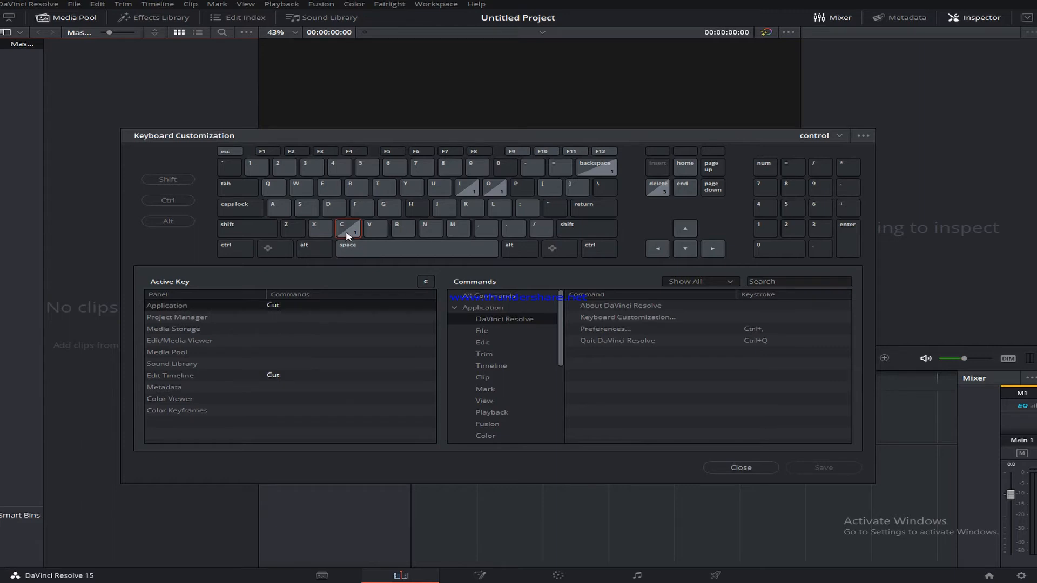
{"action": "left_click", "coordinate": [404, 232]}
{"action": "left_click", "coordinate": [352, 233]}
{"action": "left_click", "coordinate": [252, 228]}
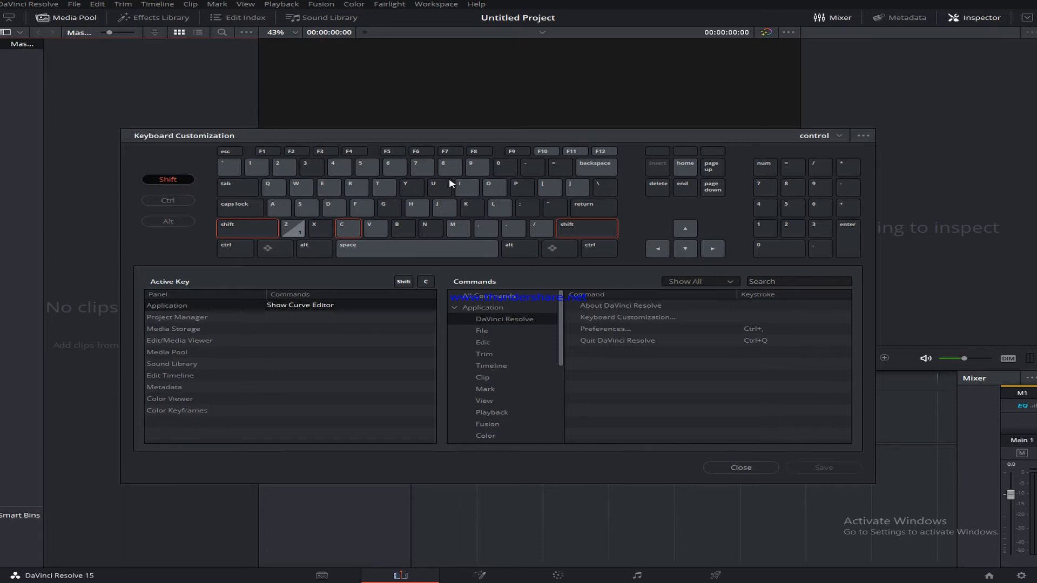
{"action": "key", "text": "Escape"}
Step: Reopen Keyboard Customization, select the Edit Timeline panel and list the Edit commands with their keystrokes
{"action": "left_click", "coordinate": [30, 5]}
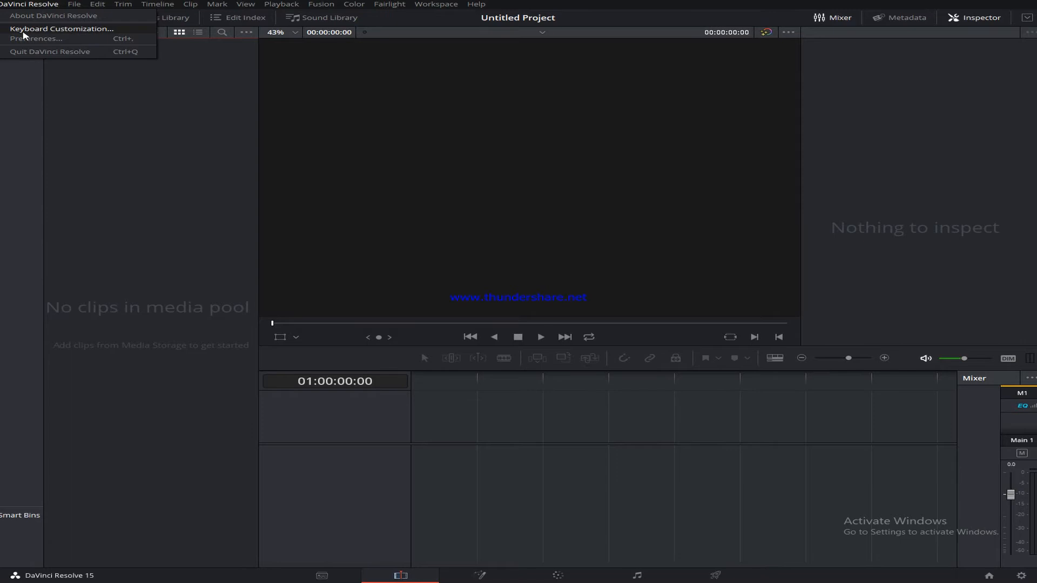
{"action": "left_click", "coordinate": [60, 29]}
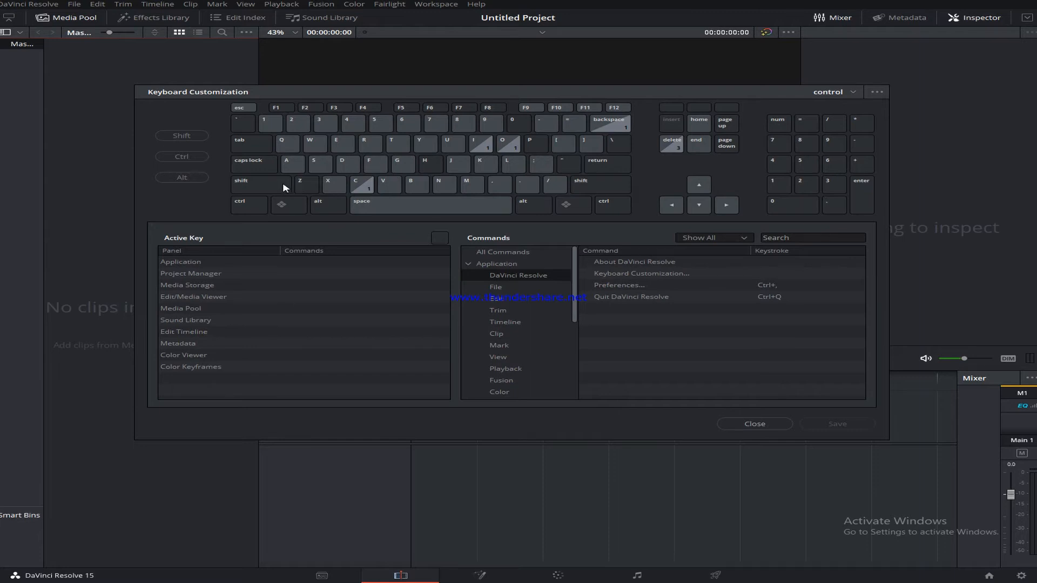
{"action": "left_click", "coordinate": [189, 336]}
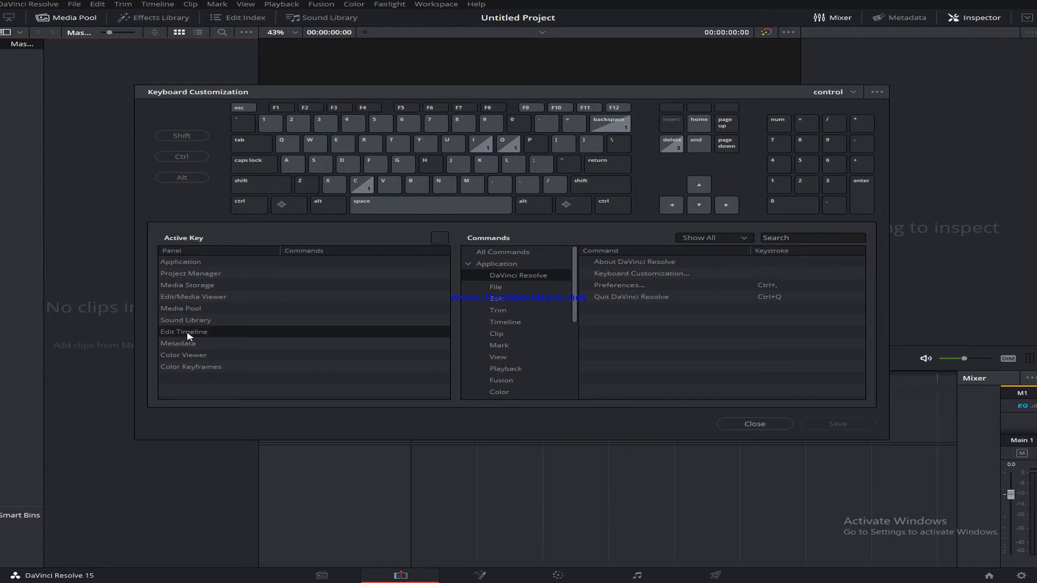
{"action": "left_click", "coordinate": [496, 298]}
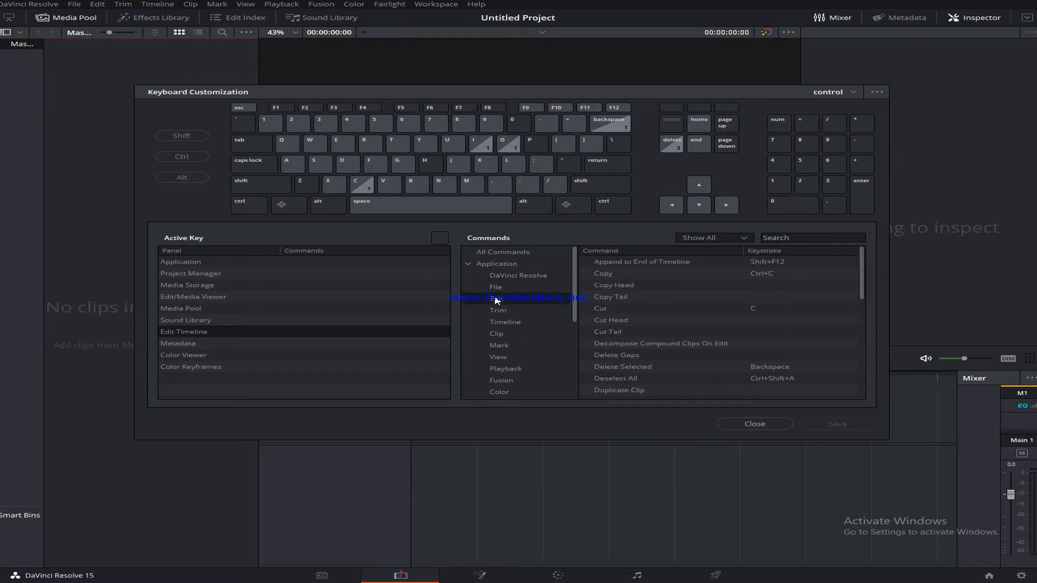
Step: List the Trim and Timeline commands with their keystrokes, look through the Timeline list, and close Keyboard Customization
{"action": "left_click", "coordinate": [497, 311]}
{"action": "left_click", "coordinate": [500, 324]}
{"action": "scroll", "coordinate": [678, 330], "scroll_direction": "down", "scroll_amount": 6}
{"action": "scroll", "coordinate": [679, 330], "scroll_direction": "up", "scroll_amount": 6}
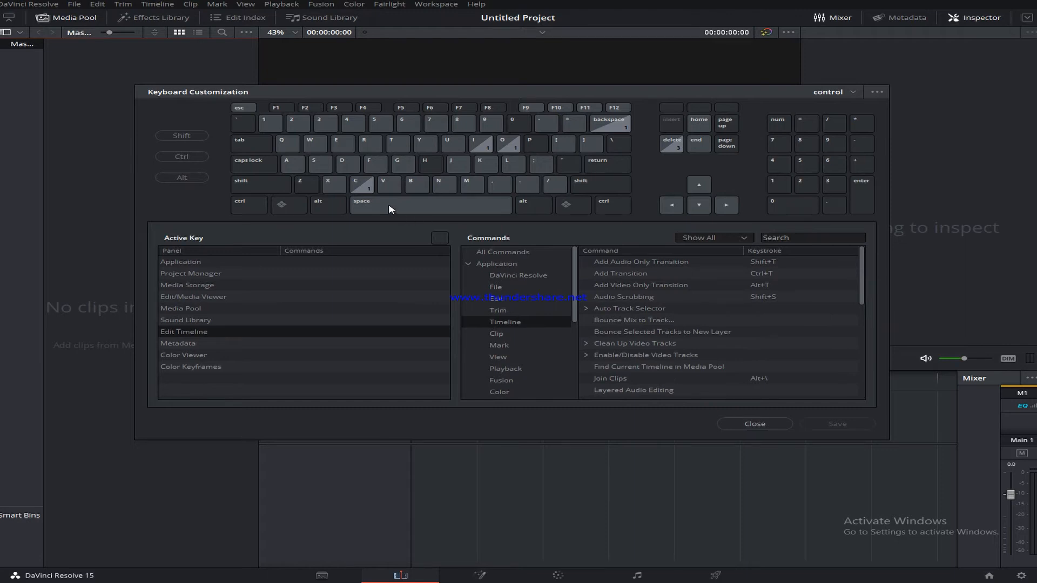
{"action": "left_click", "coordinate": [755, 423]}
Step: Open Preferences and examine the Media Storage, Decode Options, and Video and Audio I/O system settings, including the audio interface choices
{"action": "left_click", "coordinate": [29, 4]}
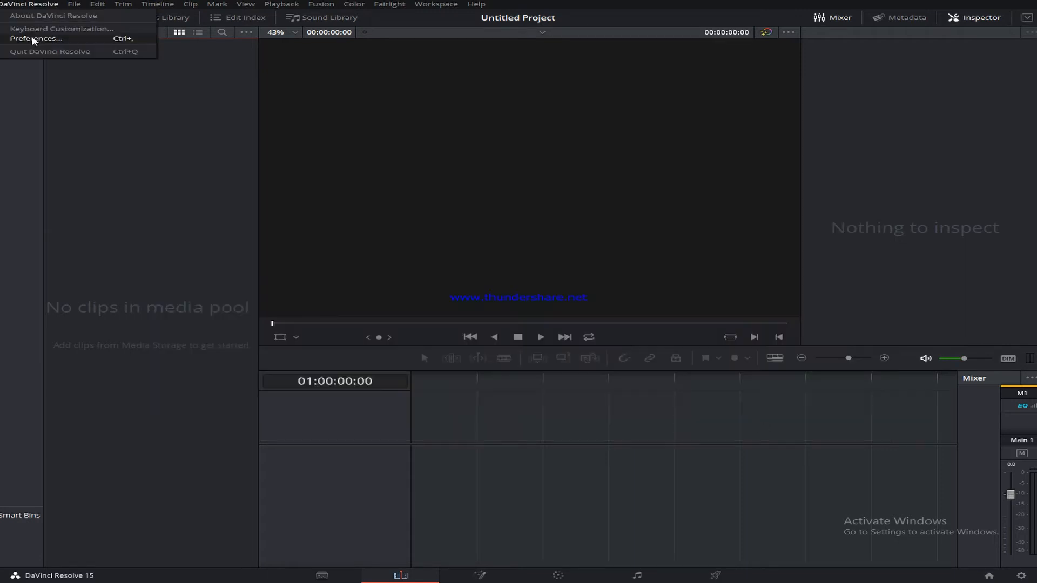
{"action": "left_click", "coordinate": [34, 39]}
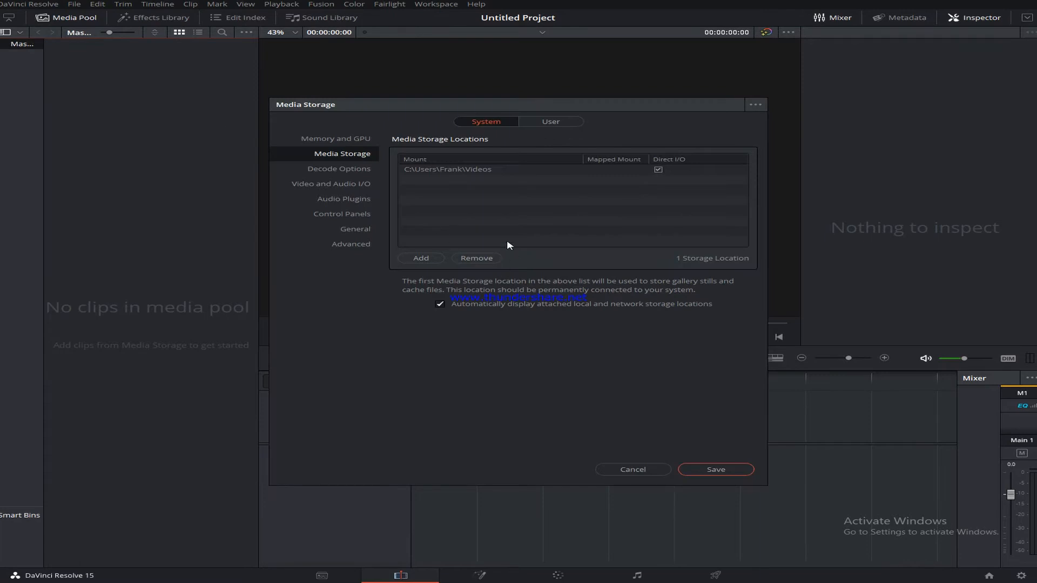
{"action": "left_click", "coordinate": [341, 170]}
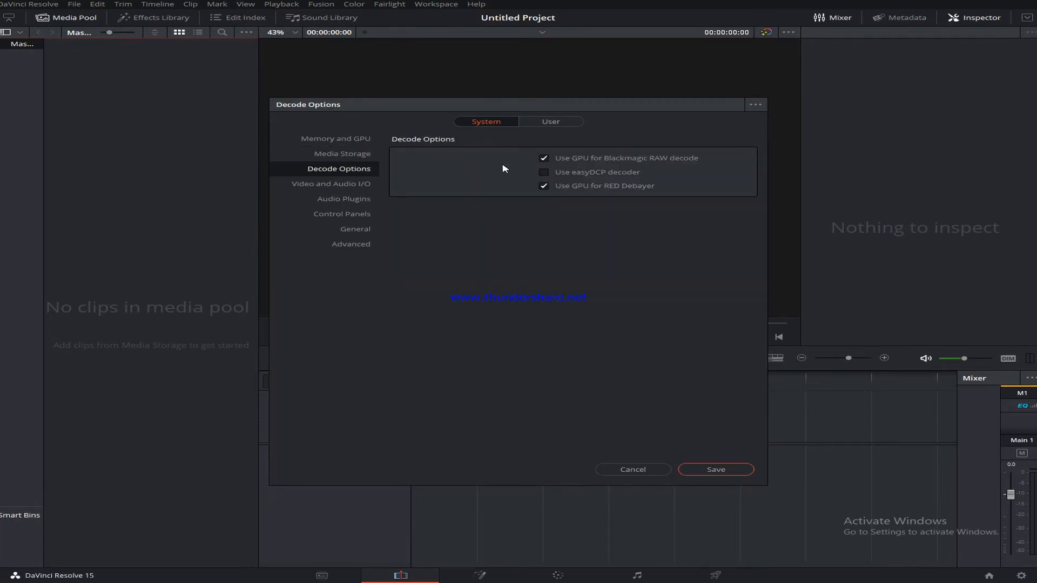
{"action": "left_click", "coordinate": [315, 188]}
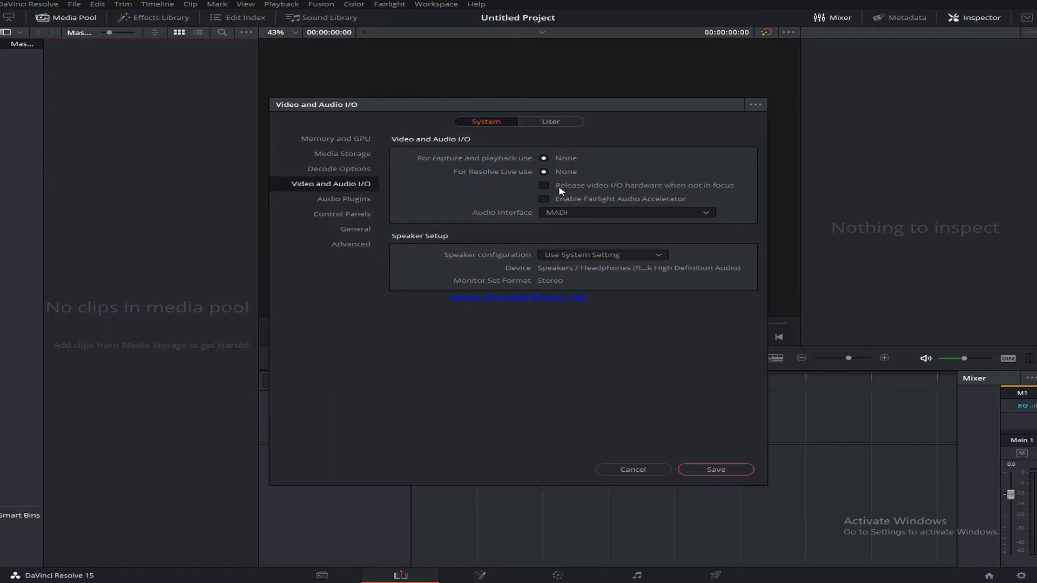
{"action": "left_click", "coordinate": [571, 215]}
{"action": "left_click", "coordinate": [573, 217]}
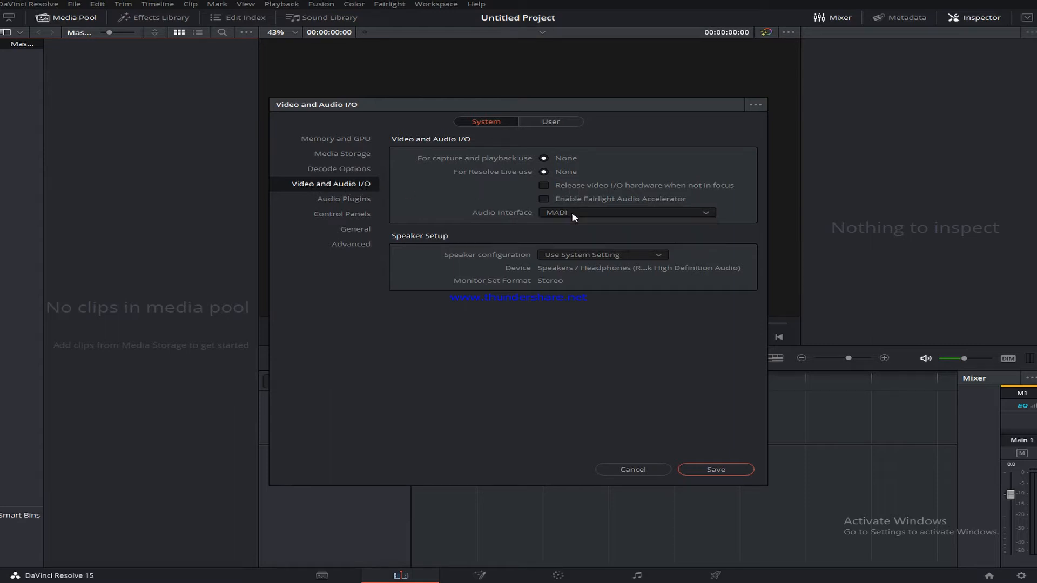
Step: Examine the Audio Plugins, user UI Settings and system Control Panels preferences, and close Preferences without saving
{"action": "left_click", "coordinate": [352, 202]}
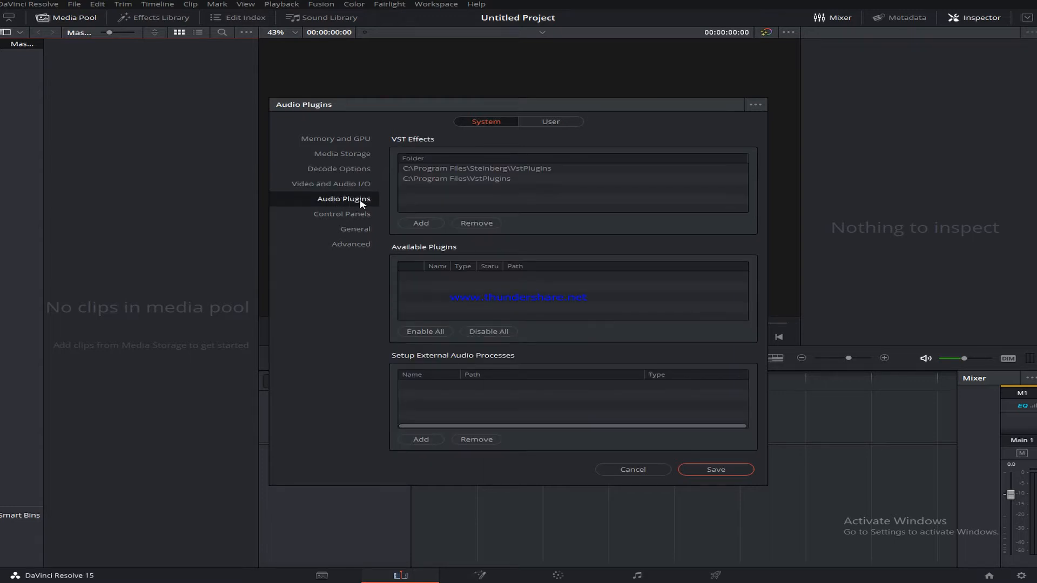
{"action": "left_click", "coordinate": [550, 122]}
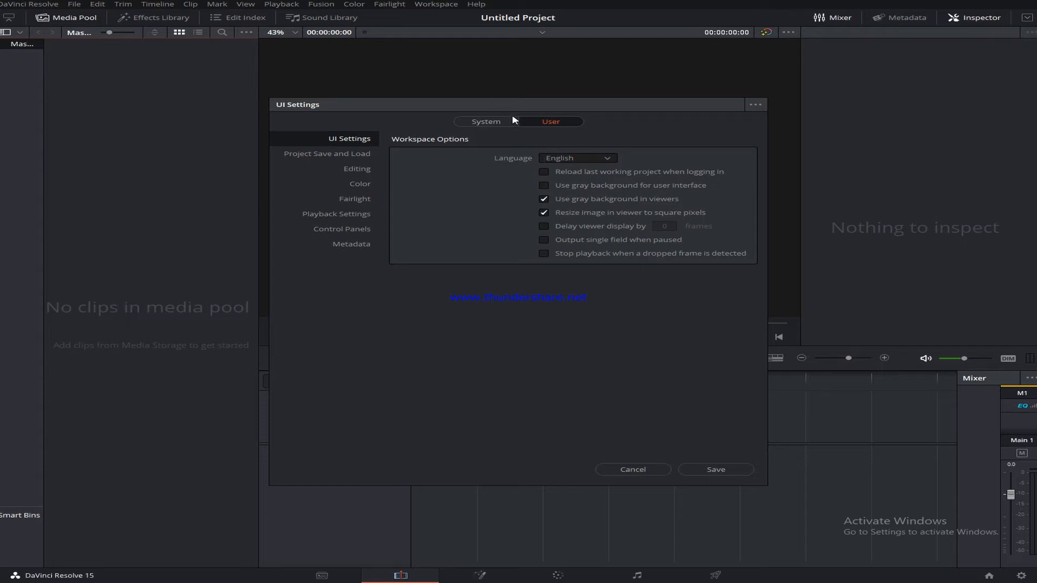
{"action": "left_click", "coordinate": [484, 121]}
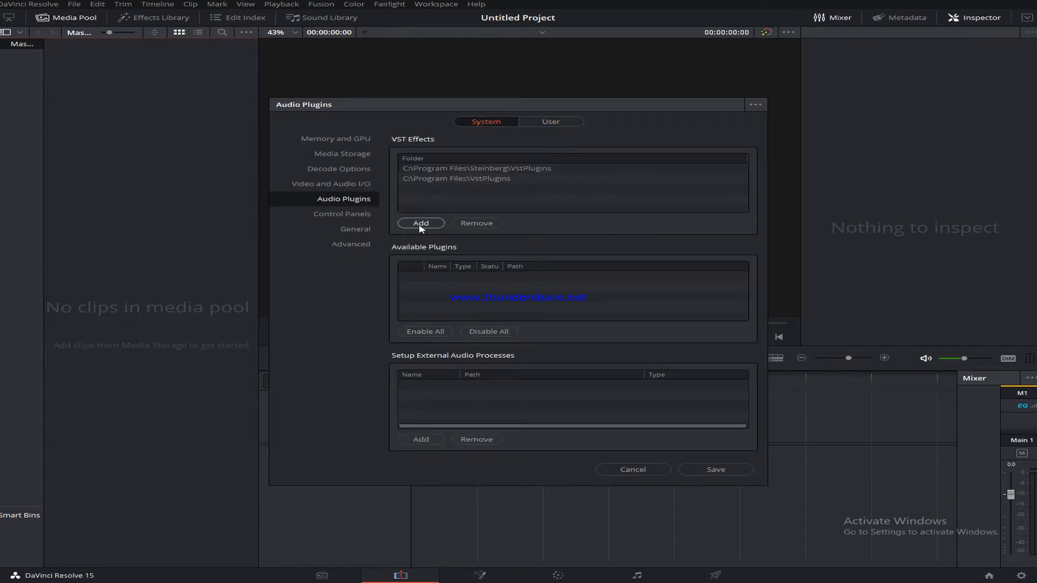
{"action": "left_click", "coordinate": [356, 216]}
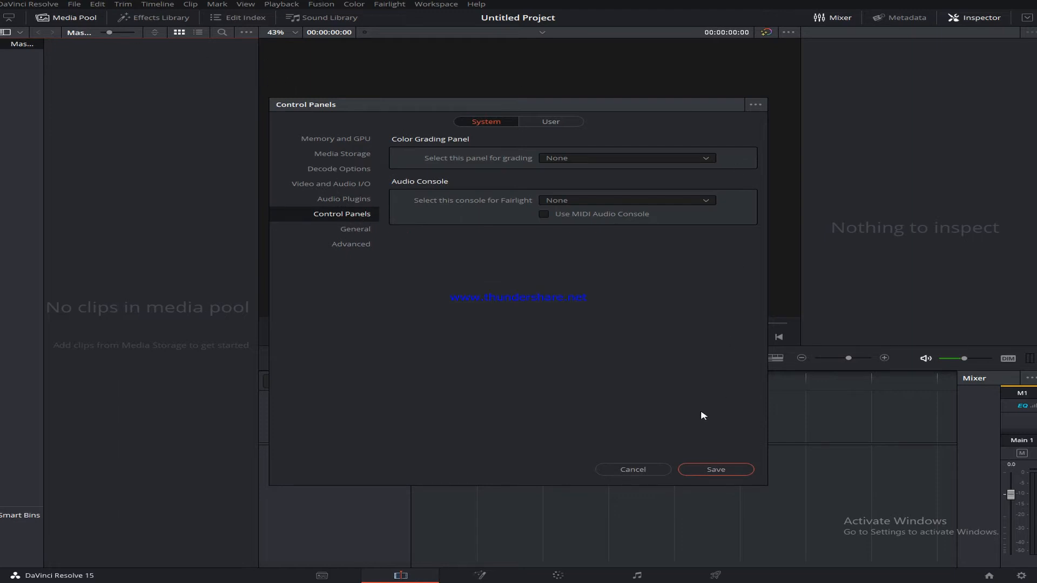
{"action": "left_click", "coordinate": [642, 470]}
{"action": "left_click", "coordinate": [45, 4]}
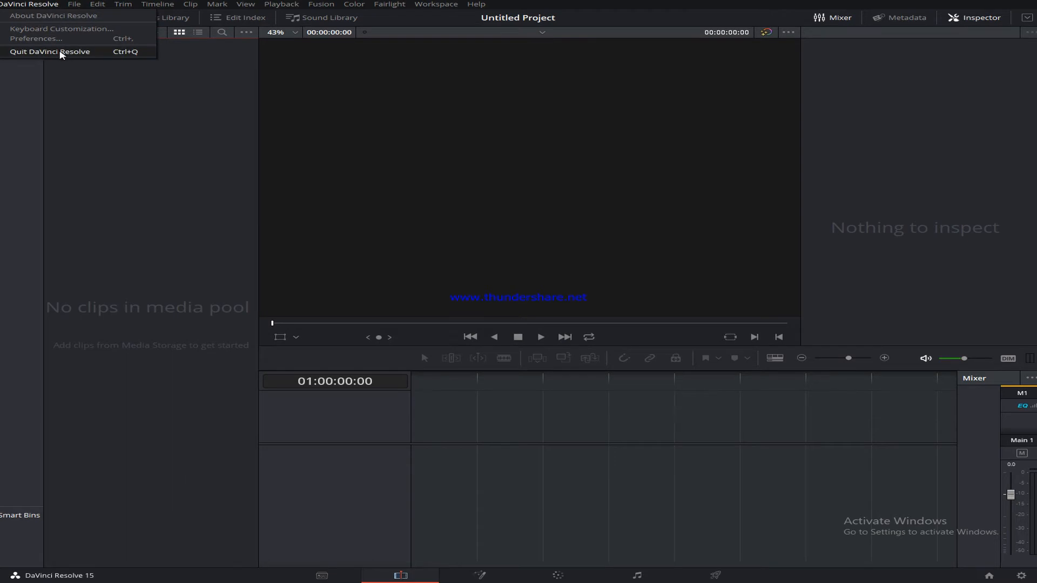
{"action": "left_click", "coordinate": [162, 127]}
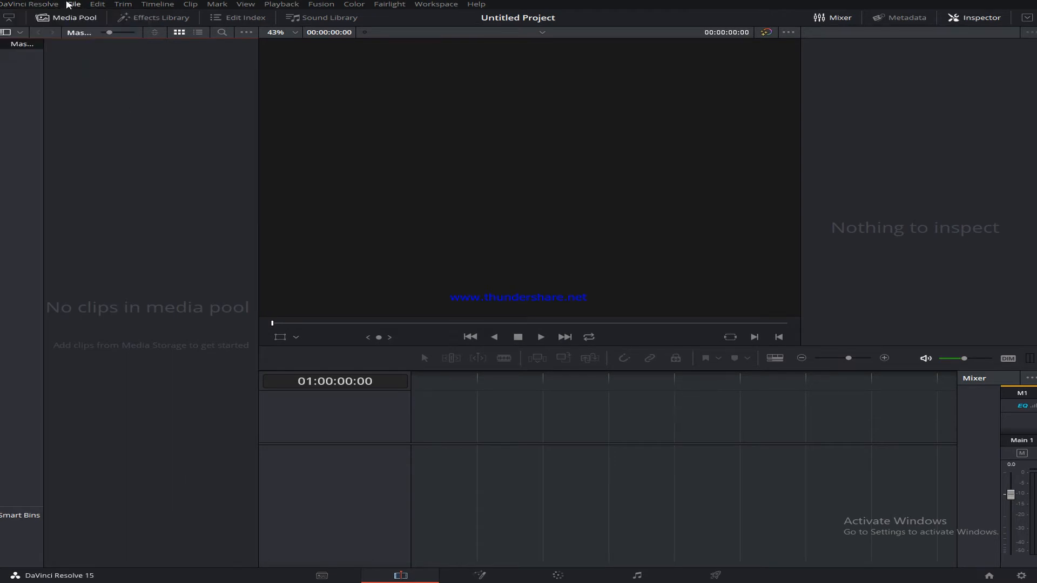
{"action": "left_click", "coordinate": [72, 5]}
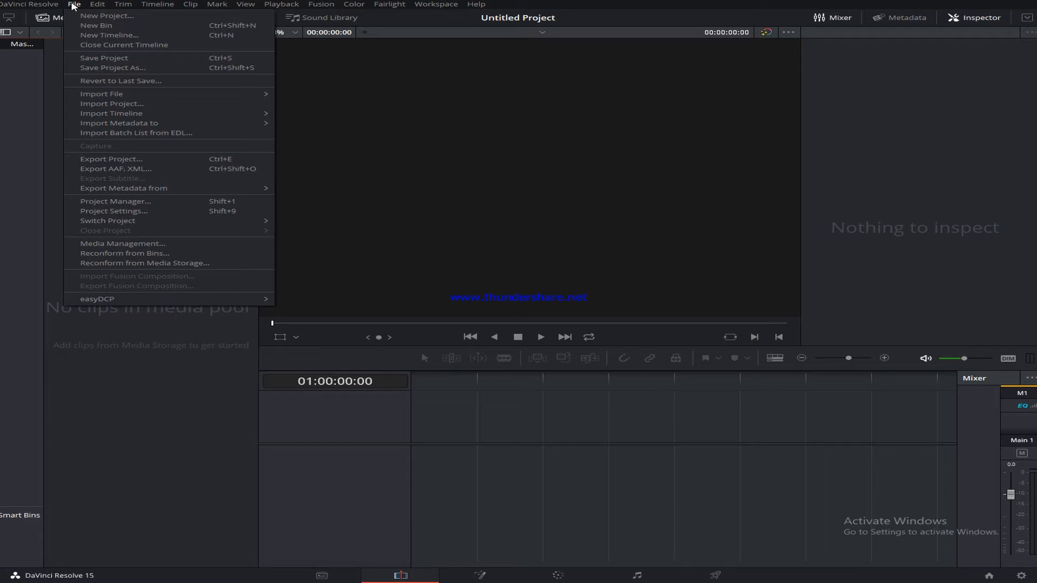
{"action": "left_click", "coordinate": [93, 18]}
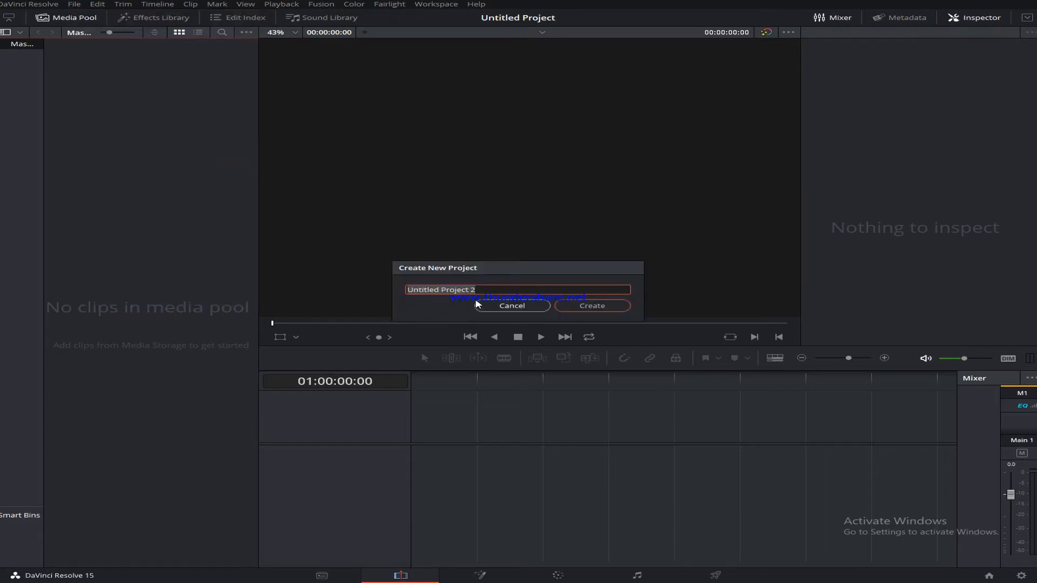
{"action": "left_click", "coordinate": [507, 306]}
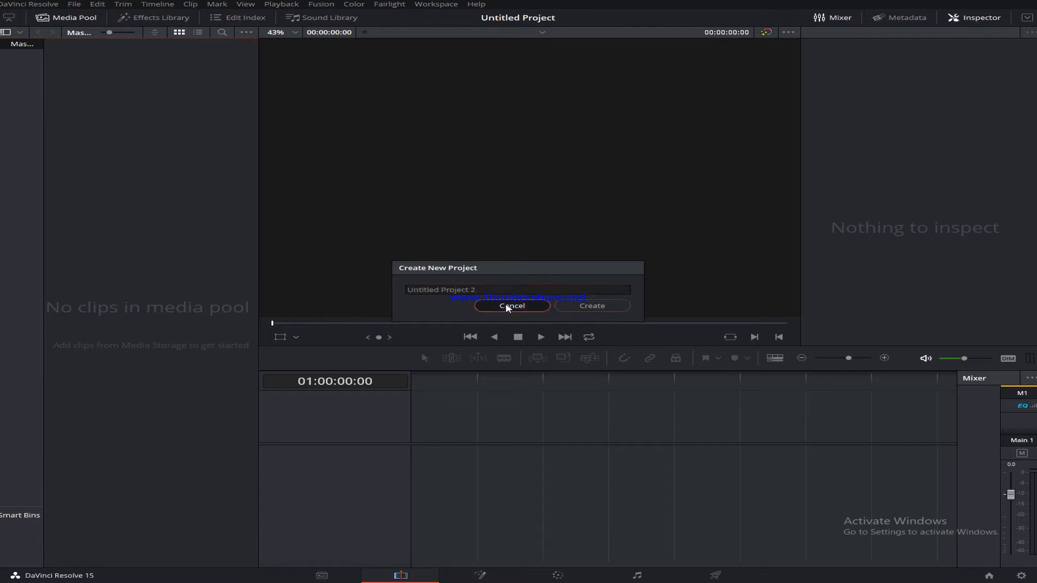
Step: Add two new bins with default names inside the Master bin of the media pool
{"action": "left_click", "coordinate": [74, 5]}
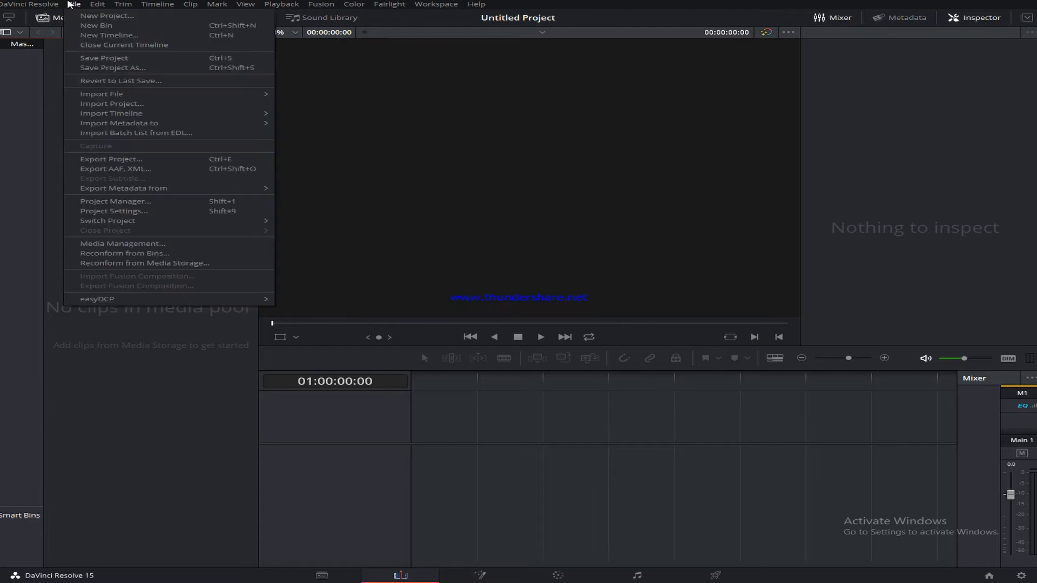
{"action": "left_click", "coordinate": [85, 26]}
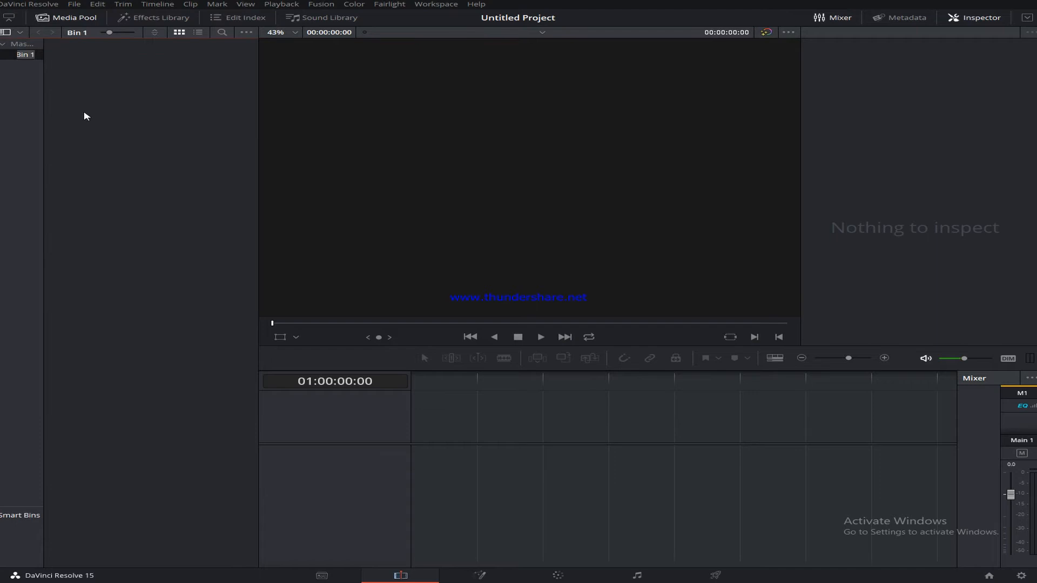
{"action": "left_click", "coordinate": [26, 46]}
{"action": "right_click", "coordinate": [124, 114]}
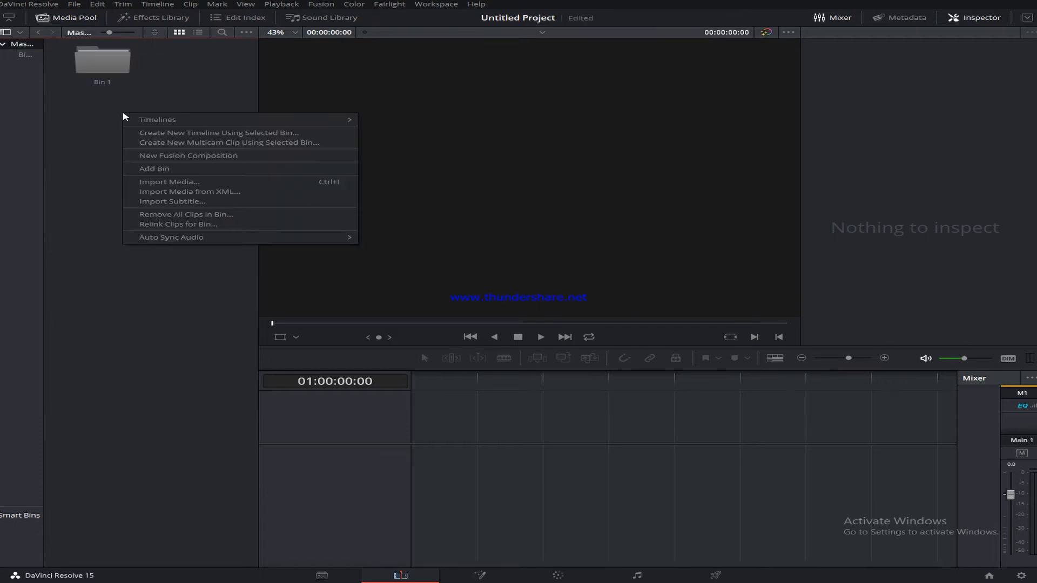
{"action": "left_click", "coordinate": [178, 172]}
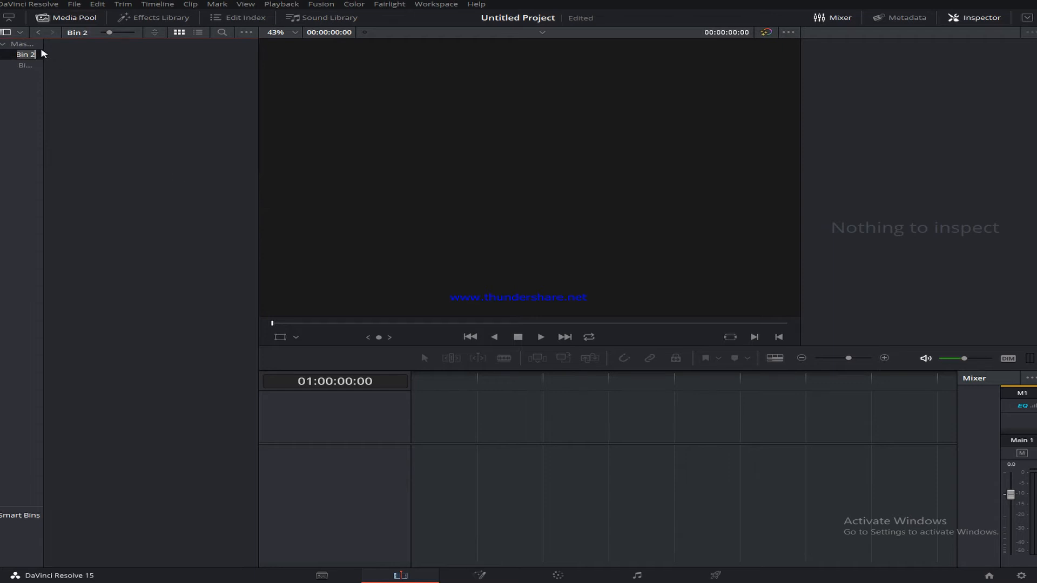
Step: Delete Bin 2 from the Master bin and confirm its removal
{"action": "left_click", "coordinate": [16, 43]}
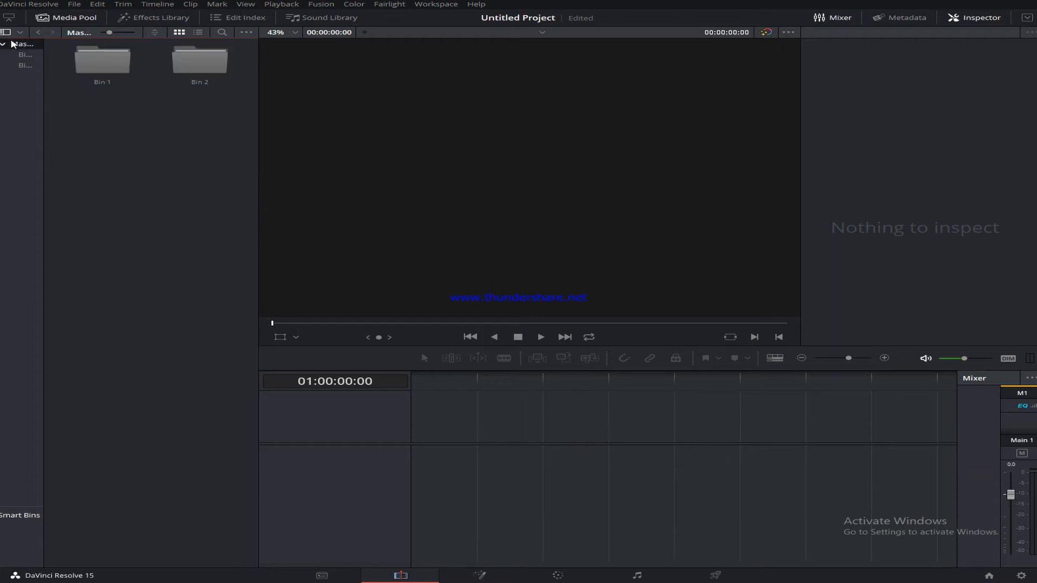
{"action": "left_click", "coordinate": [224, 61]}
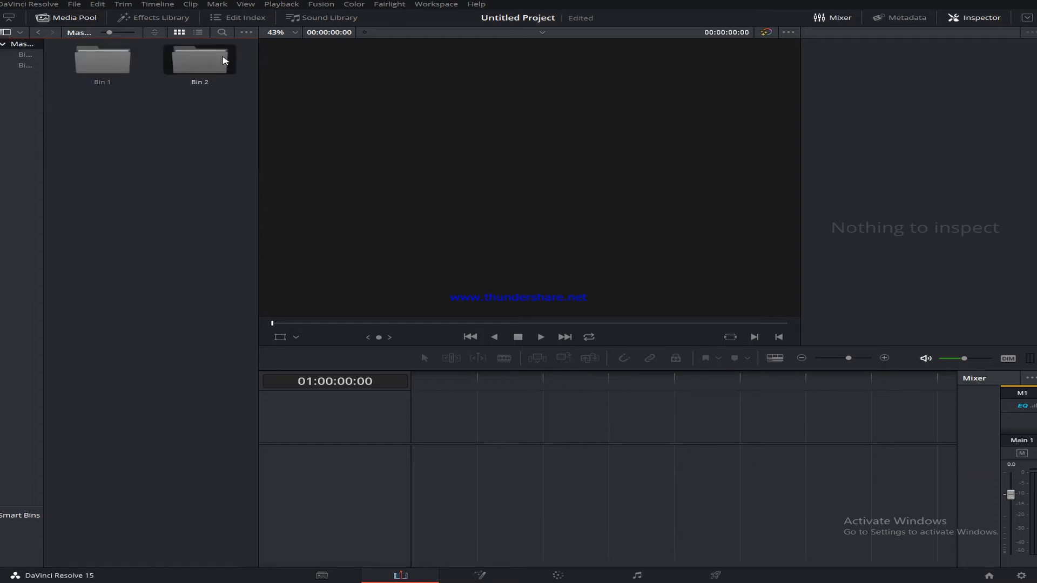
{"action": "key", "text": "Delete"}
{"action": "left_click", "coordinate": [642, 325]}
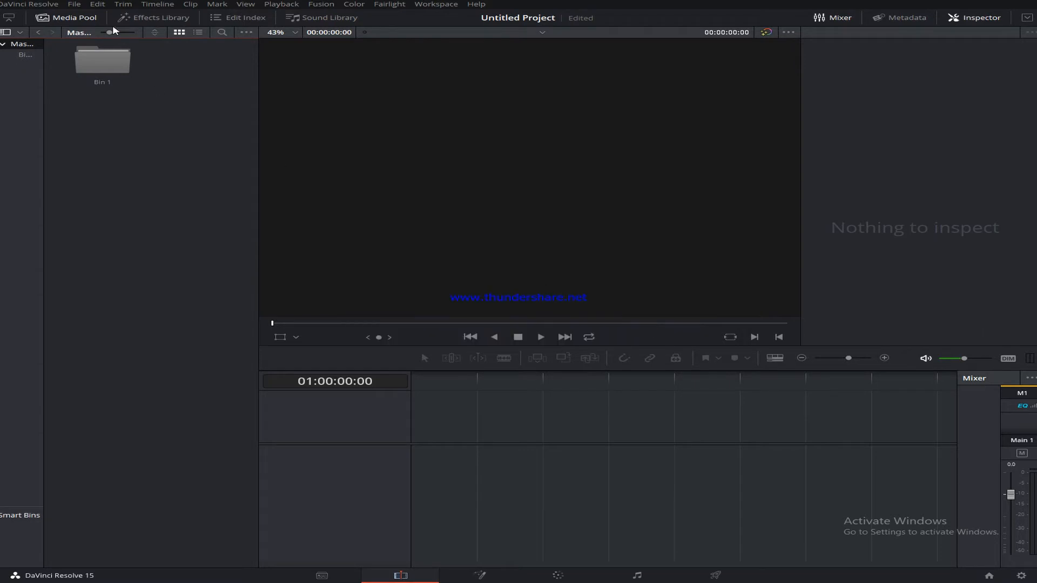
{"action": "left_click", "coordinate": [74, 5]}
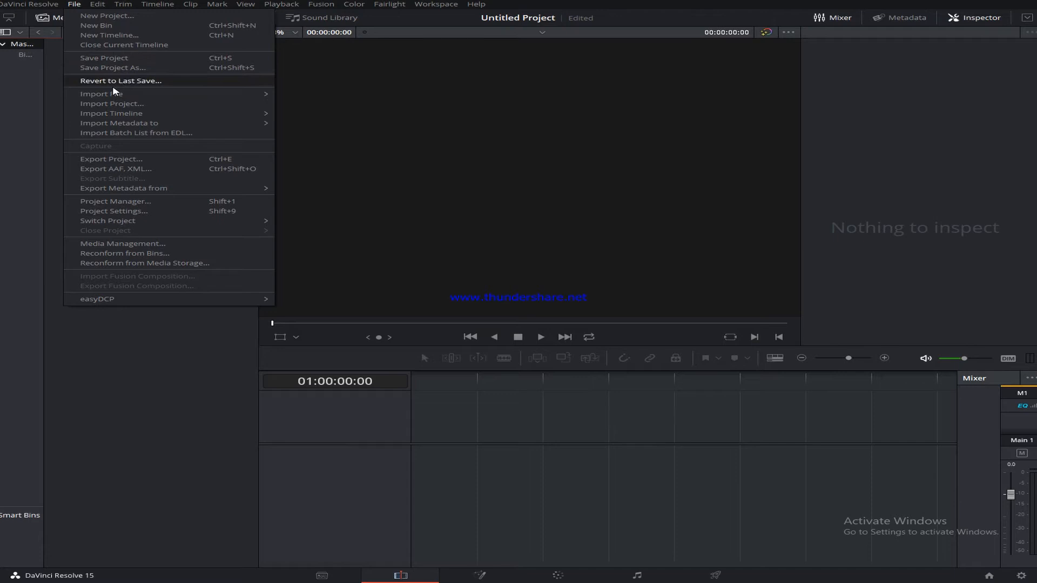
{"action": "mouse_move", "coordinate": [151, 93]}
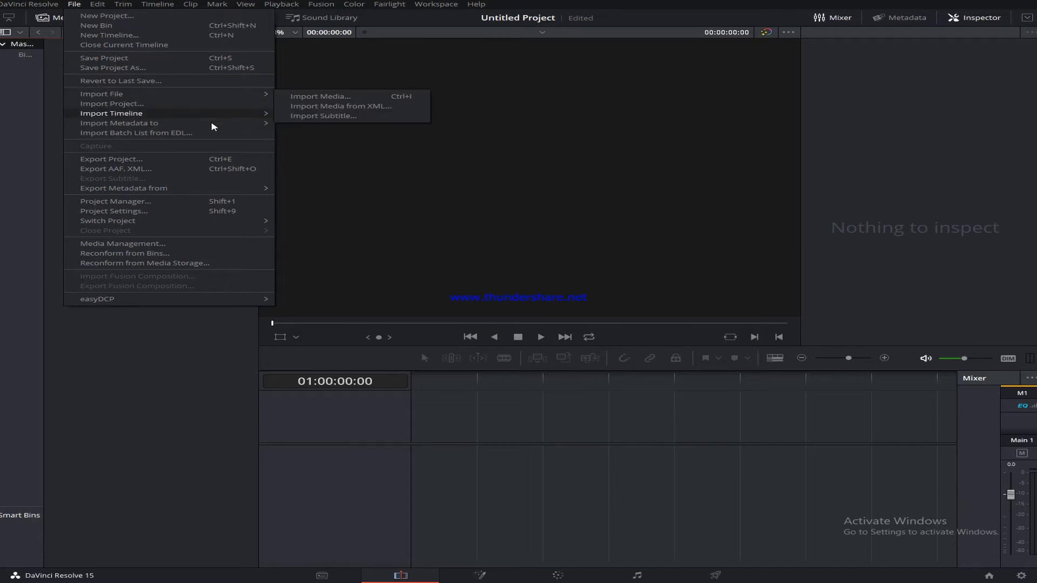
{"action": "left_click", "coordinate": [198, 399]}
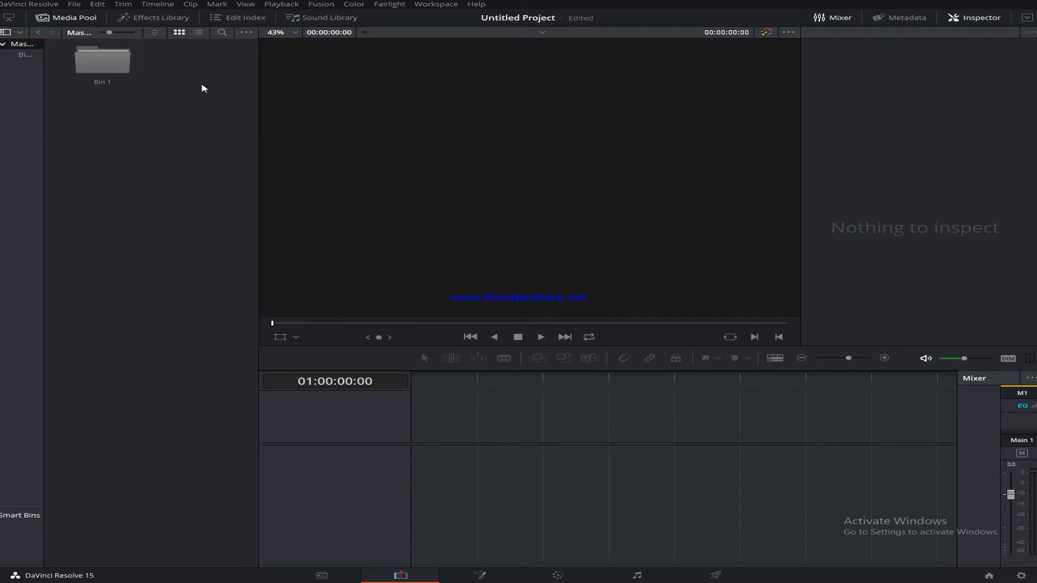
{"action": "left_click", "coordinate": [123, 4]}
{"action": "mouse_move", "coordinate": [193, 5]}
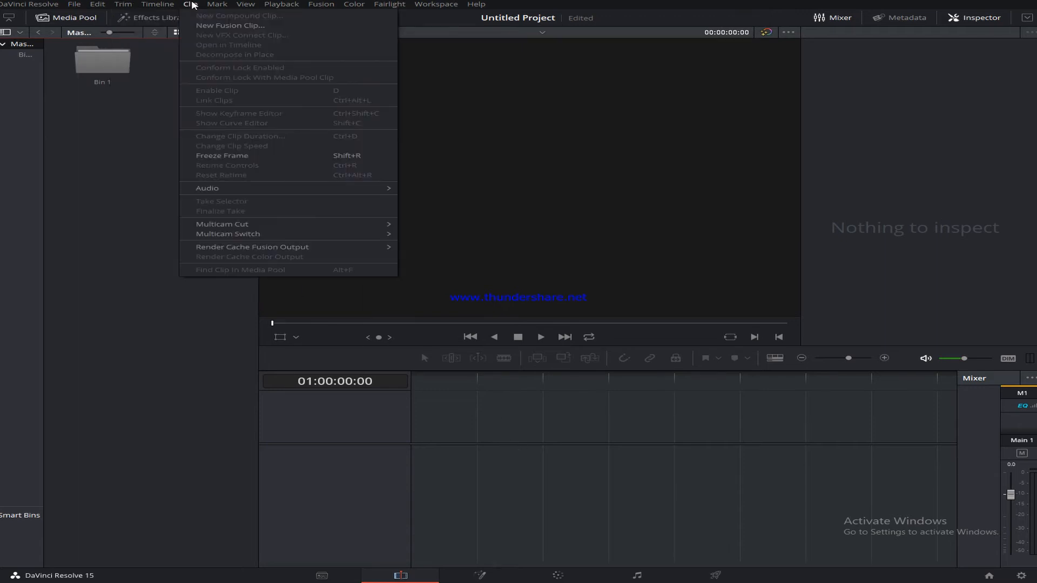
{"action": "left_click", "coordinate": [472, 511]}
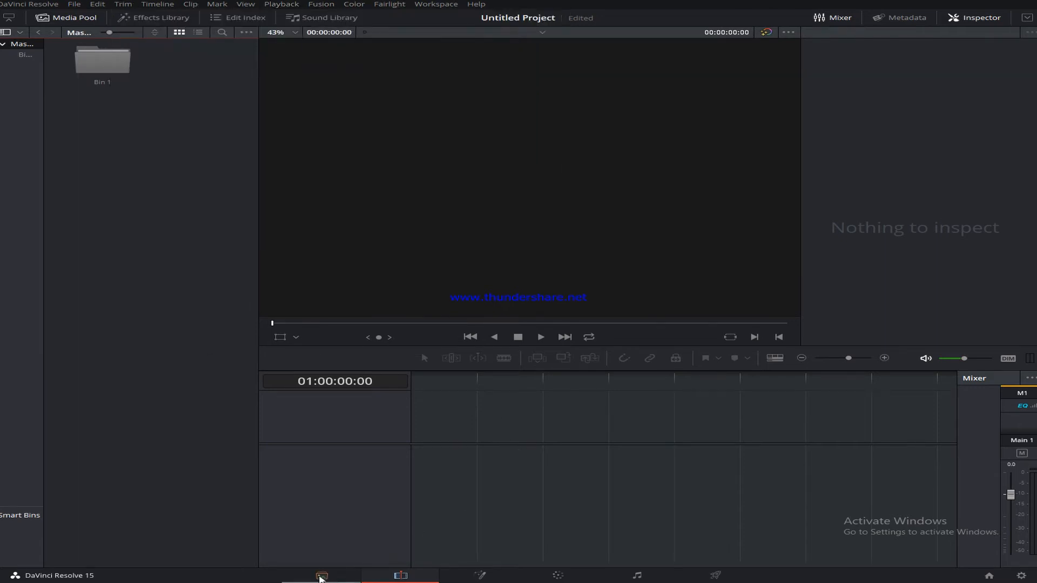
{"action": "left_click", "coordinate": [331, 506]}
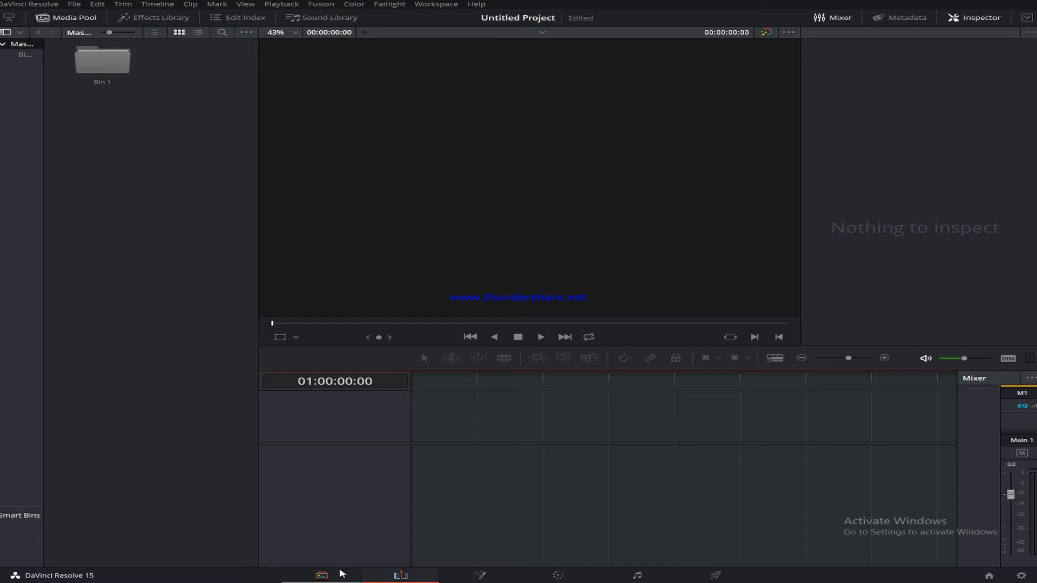
Step: Switch to the Media page and remove Bin 1 from the Master bin
{"action": "left_click", "coordinate": [322, 576]}
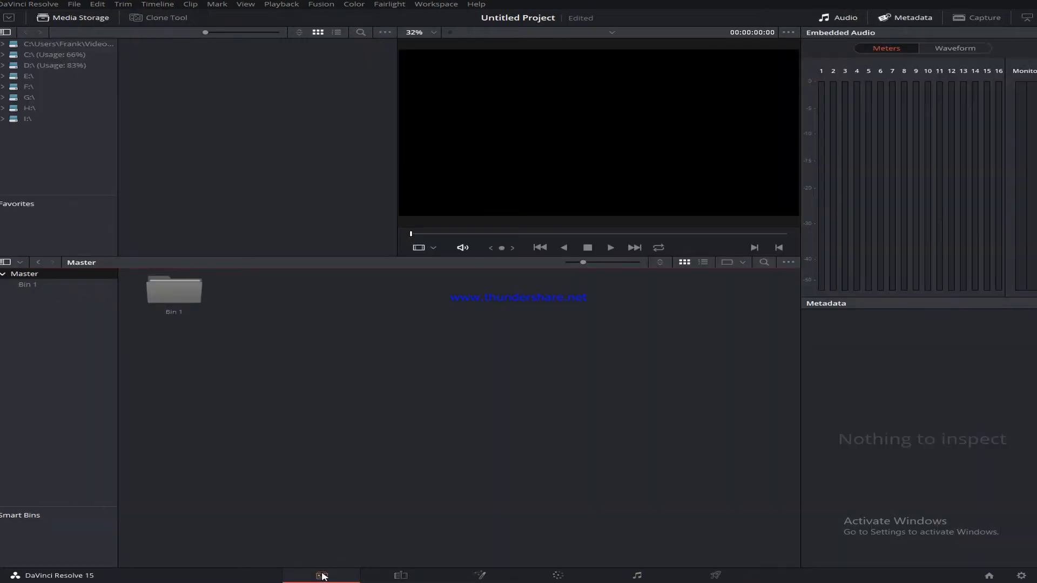
{"action": "left_click_drag", "start_coordinate": [273, 281], "coordinate": [141, 298]}
{"action": "key", "text": "Delete"}
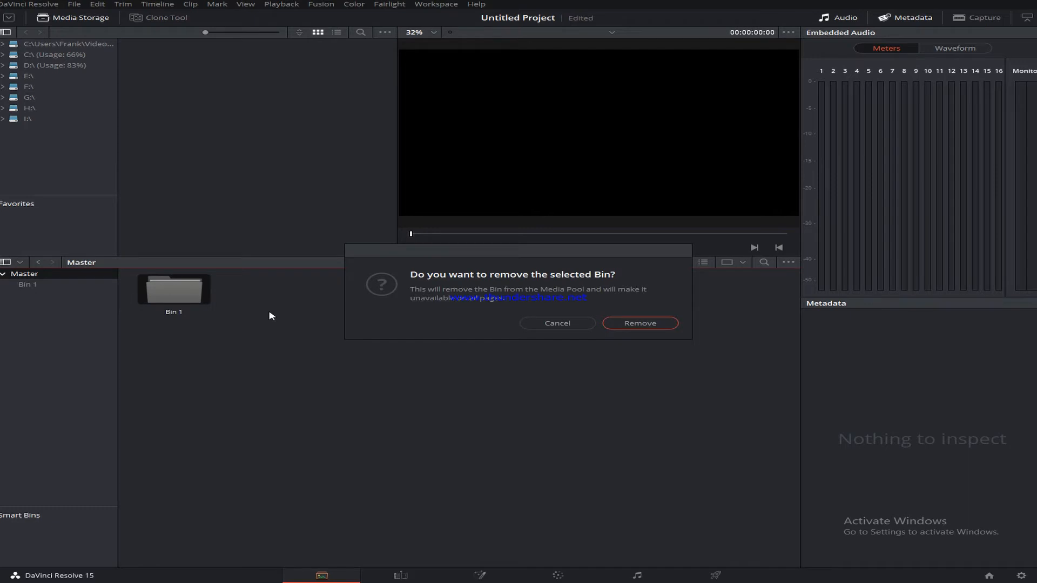
{"action": "left_click", "coordinate": [625, 321]}
Step: Import DSC_1140 and DSC_1141 from File Explorer's 101FLAME folder into the Master bin, changing the timeline frame rate and video format to match
{"action": "key", "text": "super"}
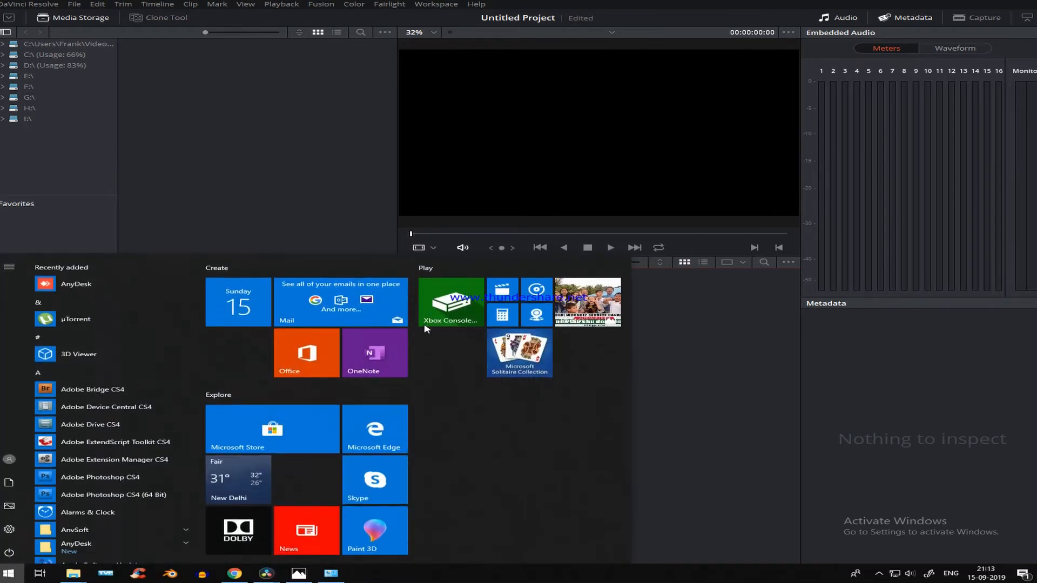
{"action": "mouse_move", "coordinate": [73, 575]}
{"action": "left_click", "coordinate": [50, 533]}
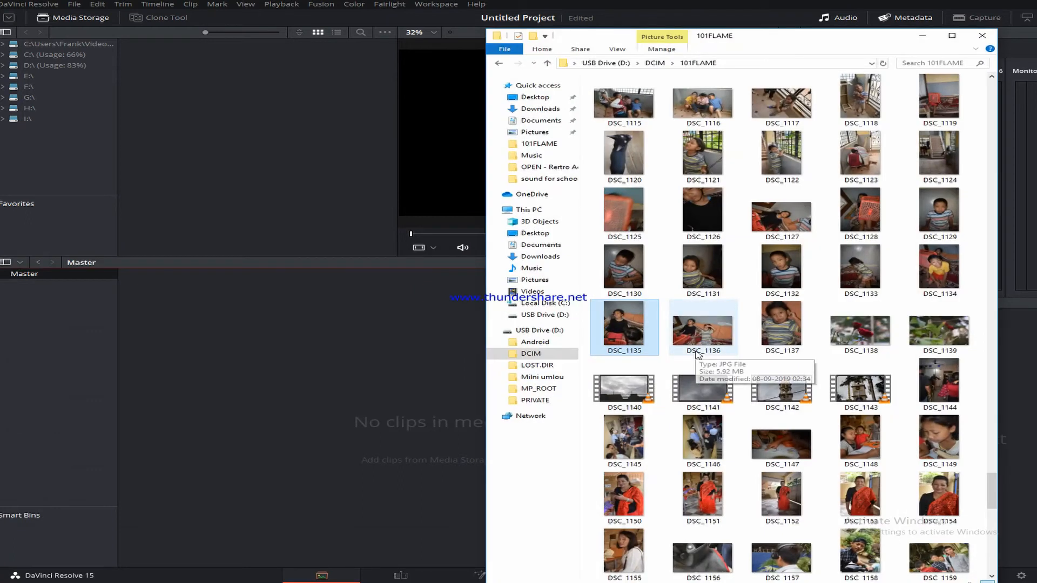
{"action": "left_click", "coordinate": [636, 391]}
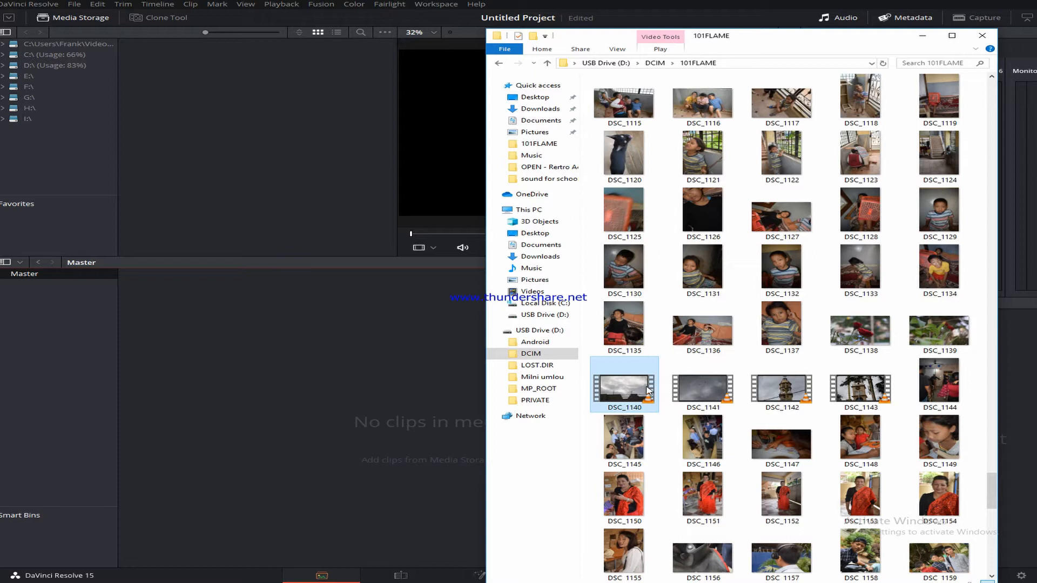
{"action": "left_click_drag", "start_coordinate": [636, 392], "coordinate": [315, 354]}
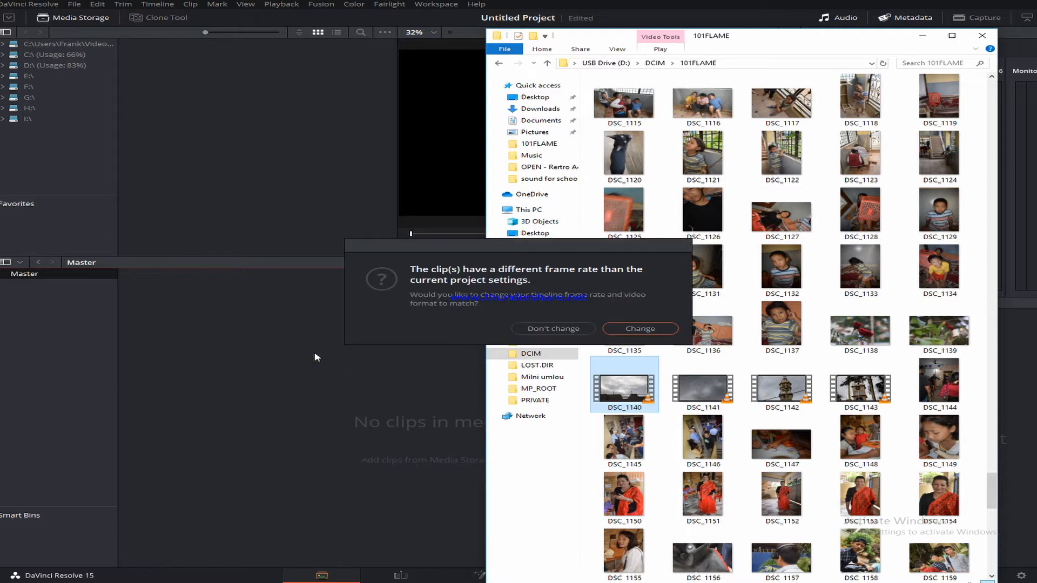
{"action": "left_click", "coordinate": [655, 331]}
{"action": "left_click_drag", "start_coordinate": [702, 388], "coordinate": [270, 390]}
{"action": "left_click", "coordinate": [361, 350]}
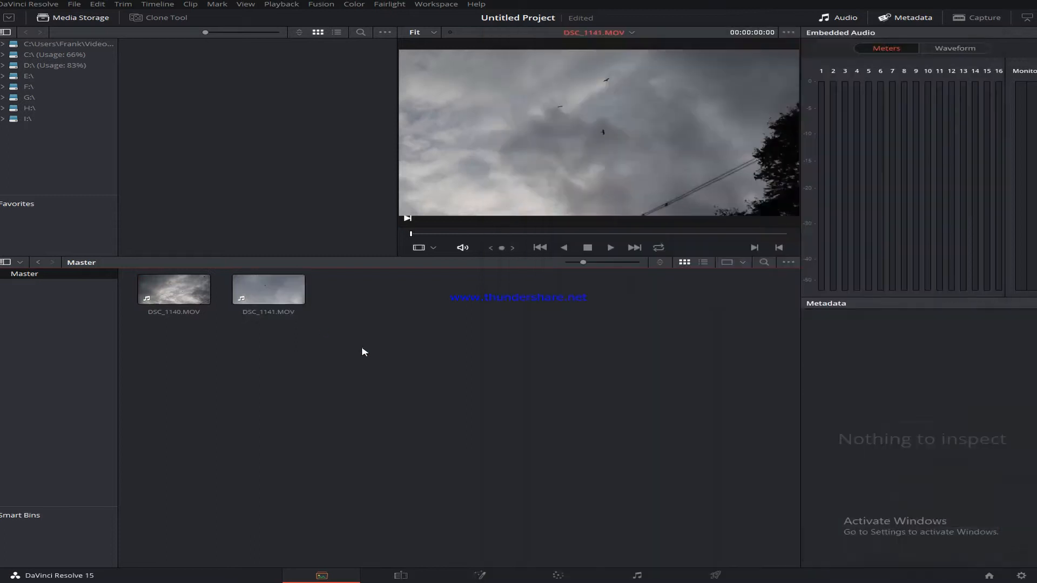
Step: Add a bin with the default name to the Master bin and move the DSC_1140 and DSC_1141 clips into it
{"action": "right_click", "coordinate": [316, 345]}
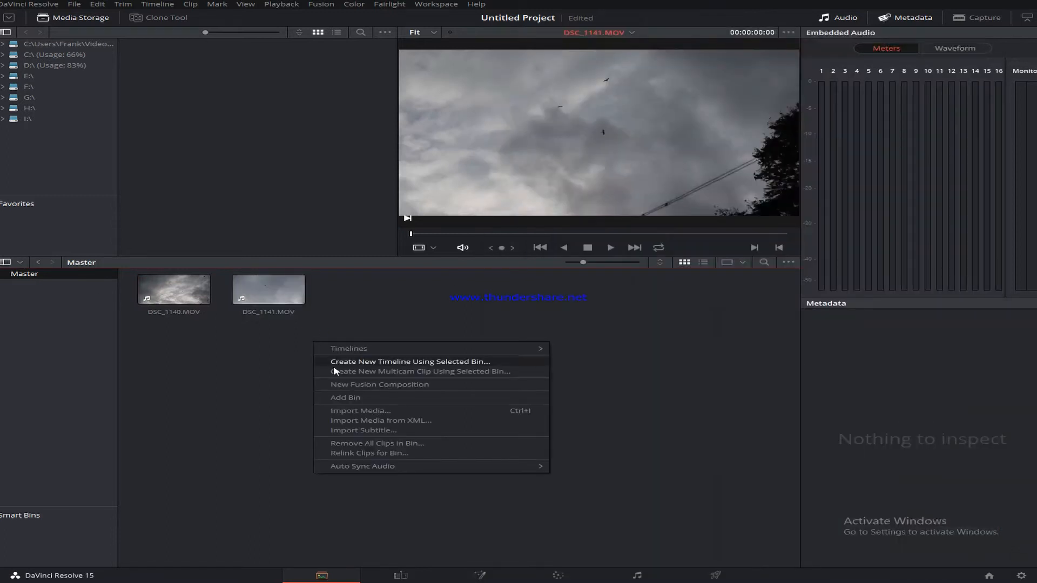
{"action": "left_click", "coordinate": [360, 397]}
{"action": "key", "text": "Return"}
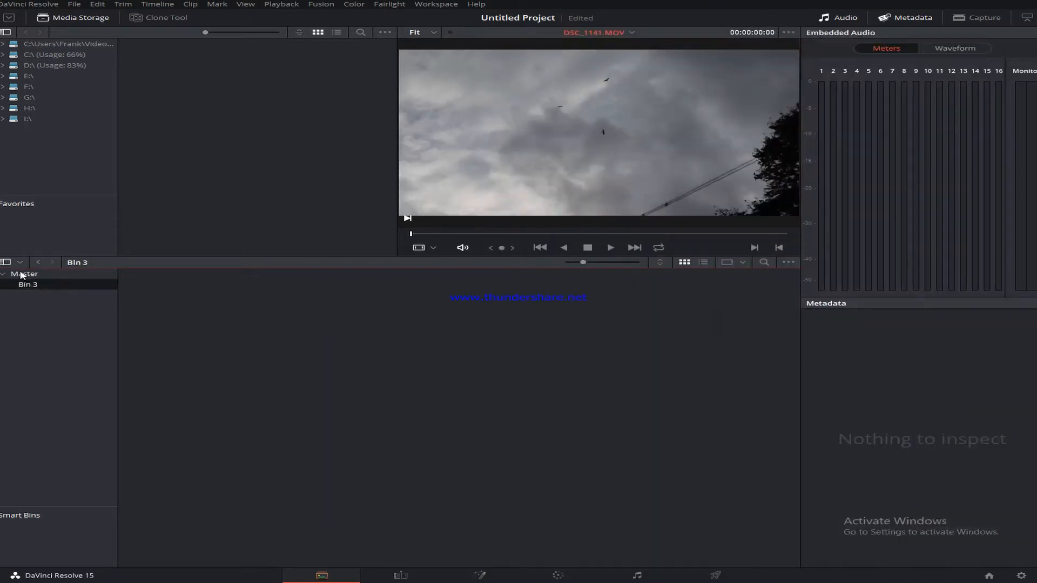
{"action": "left_click", "coordinate": [24, 273]}
{"action": "left_click_drag", "start_coordinate": [250, 324], "coordinate": [423, 291]}
{"action": "left_click_drag", "start_coordinate": [283, 295], "coordinate": [172, 290]}
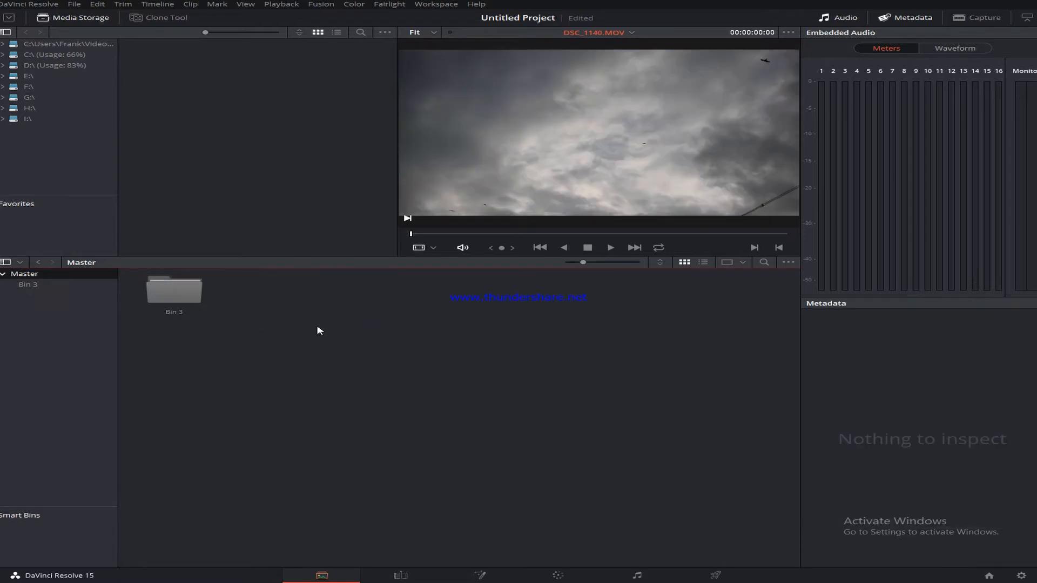
Step: Examine the clips stored in Bin 3 and return to the Master bin
{"action": "left_click_drag", "start_coordinate": [221, 285], "coordinate": [790, 562]}
{"action": "scroll", "coordinate": [518, 108], "scroll_direction": "down", "scroll_amount": 1}
{"action": "scroll", "coordinate": [633, 125], "scroll_direction": "up", "scroll_amount": 1}
{"action": "double_click", "coordinate": [165, 288]}
{"action": "left_click", "coordinate": [24, 274]}
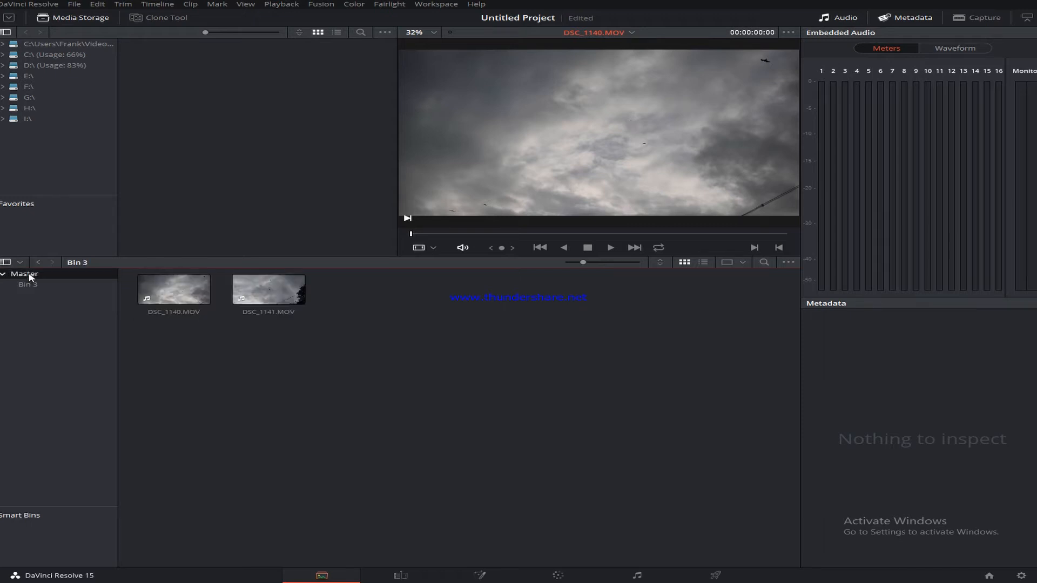
{"action": "double_click", "coordinate": [195, 291]}
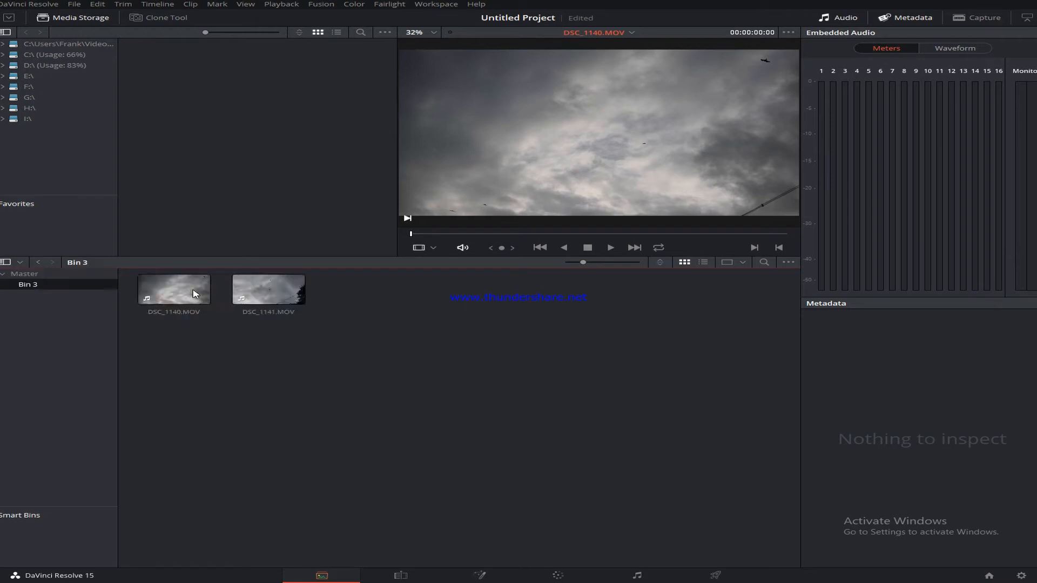
{"action": "left_click", "coordinate": [60, 276]}
{"action": "left_click", "coordinate": [198, 289]}
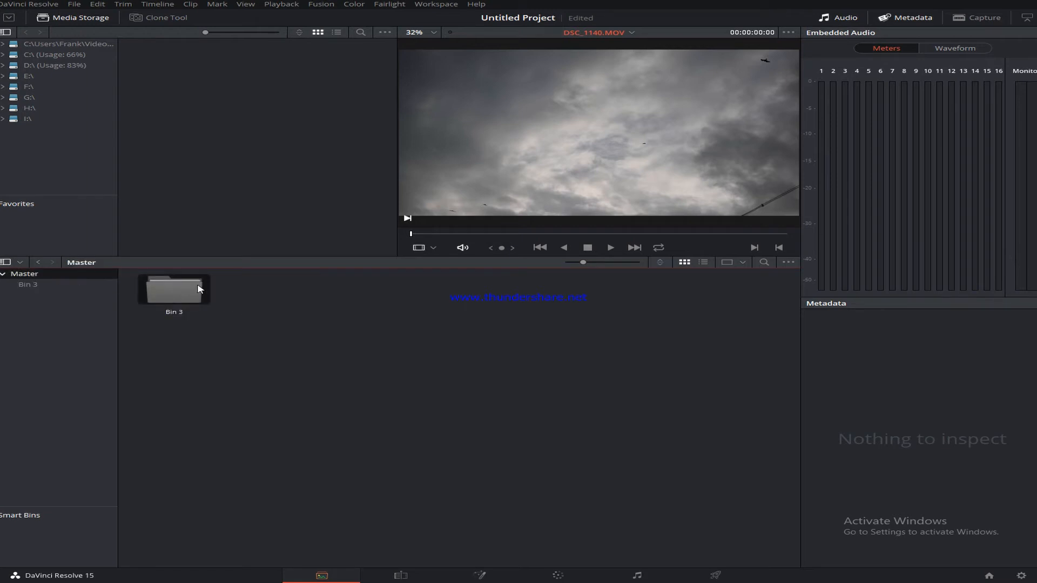
Step: Add a bin named music to the Master bin and return to Master
{"action": "right_click", "coordinate": [257, 307]}
{"action": "left_click", "coordinate": [302, 360]}
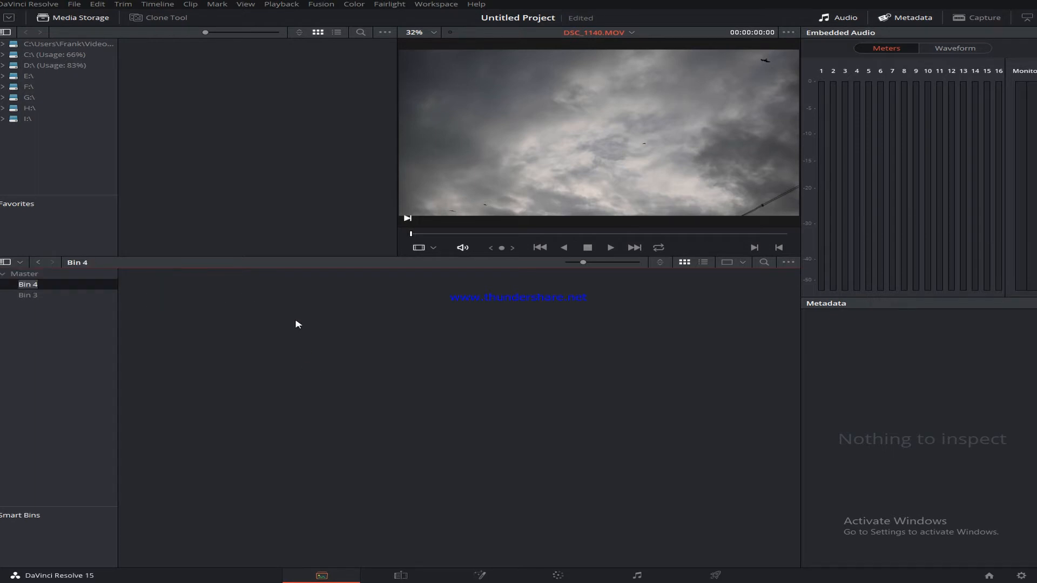
{"action": "type", "text": "music"}
{"action": "key", "text": "Return"}
{"action": "left_click", "coordinate": [56, 275]}
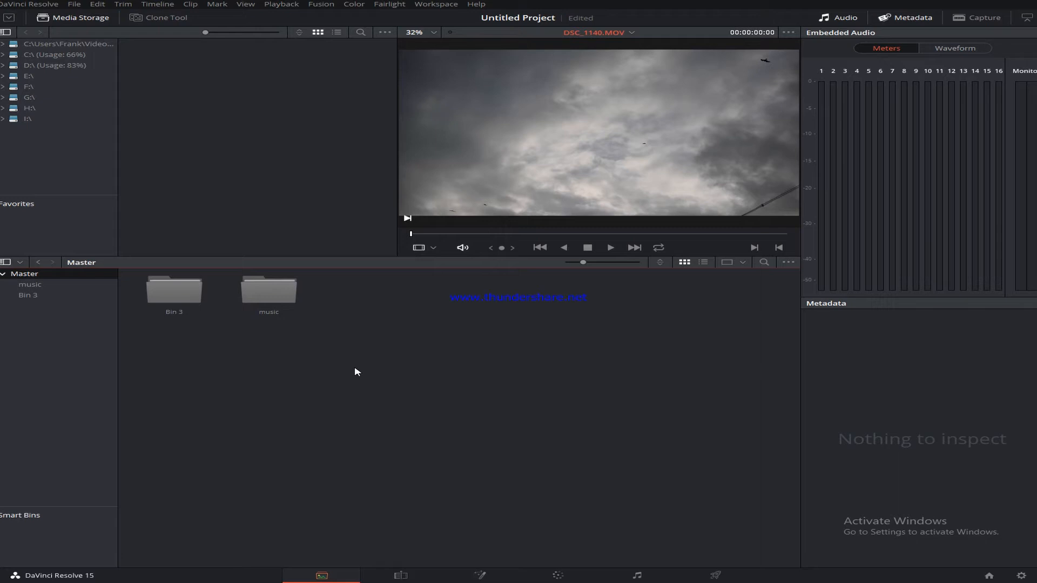
Step: Add two more bins with default names to the Master bin alongside the music bin
{"action": "right_click", "coordinate": [227, 364]}
{"action": "left_click", "coordinate": [264, 417]}
{"action": "left_click", "coordinate": [231, 383]}
{"action": "left_click", "coordinate": [35, 273]}
{"action": "right_click", "coordinate": [389, 414]}
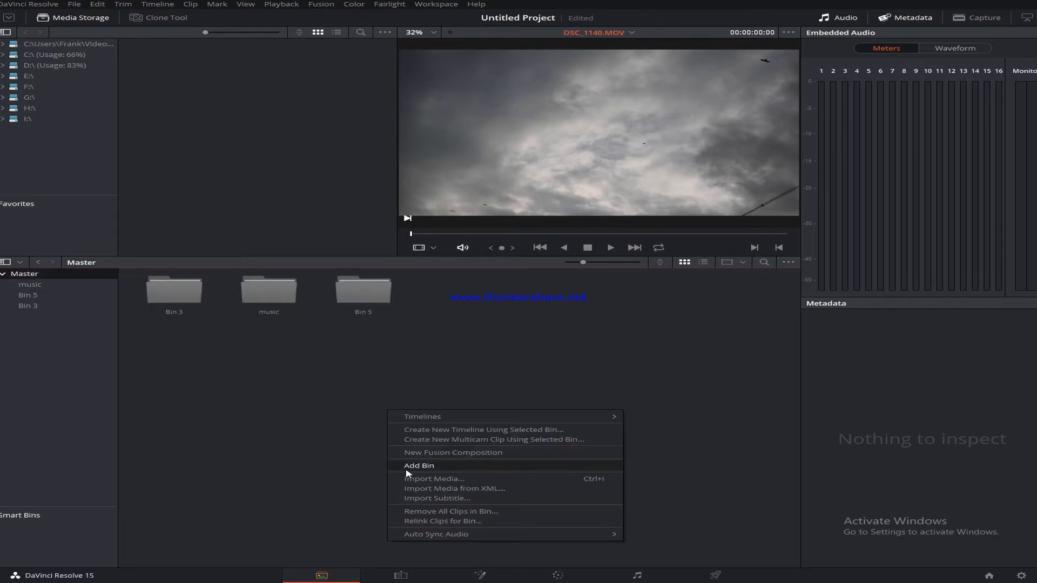
{"action": "left_click", "coordinate": [406, 468]}
{"action": "left_click", "coordinate": [26, 274]}
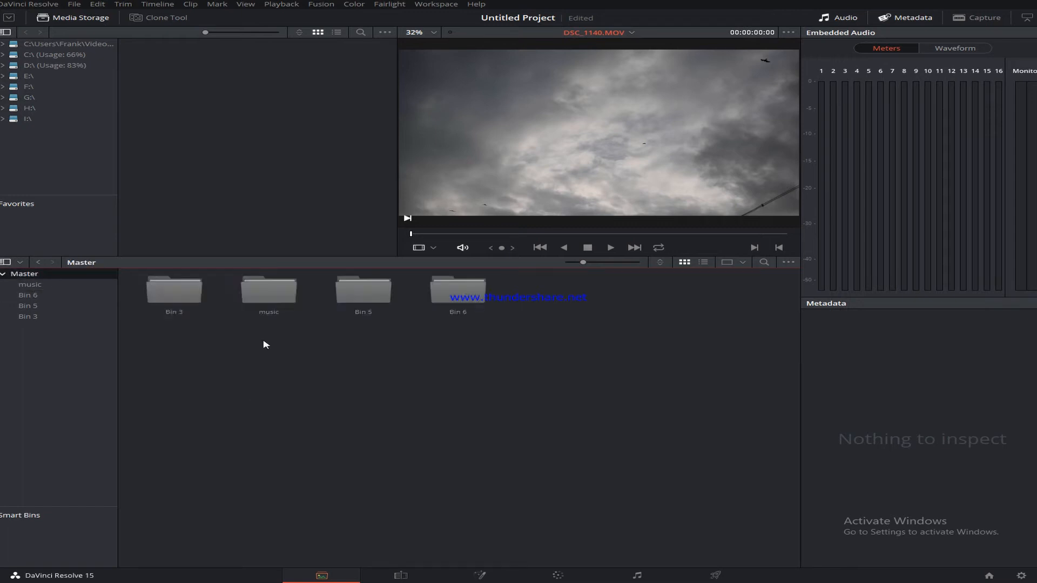
Step: Rename Bin 3, which holds the video clips, as footage
{"action": "left_click", "coordinate": [178, 296]}
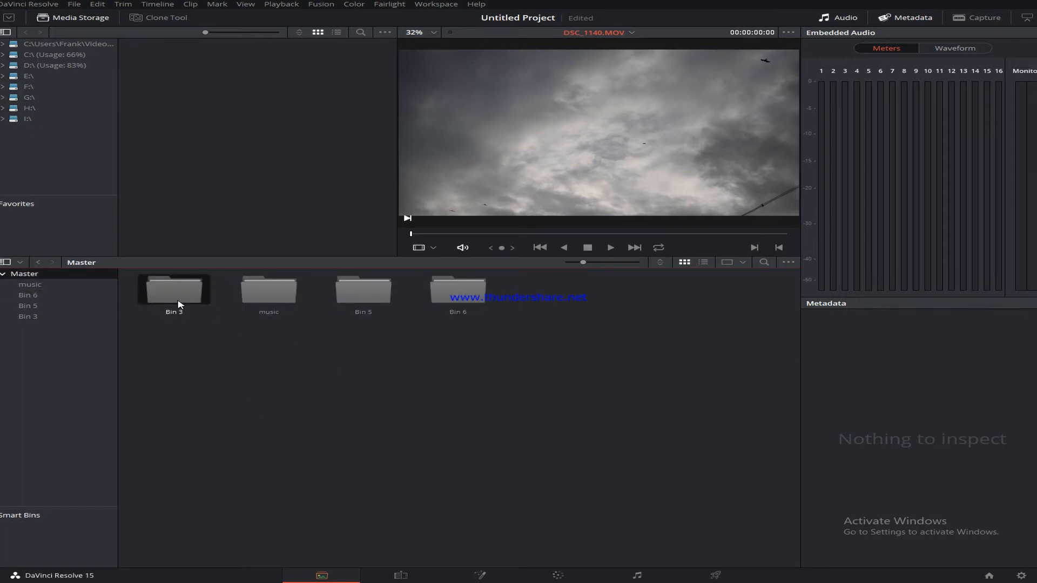
{"action": "right_click", "coordinate": [179, 300]}
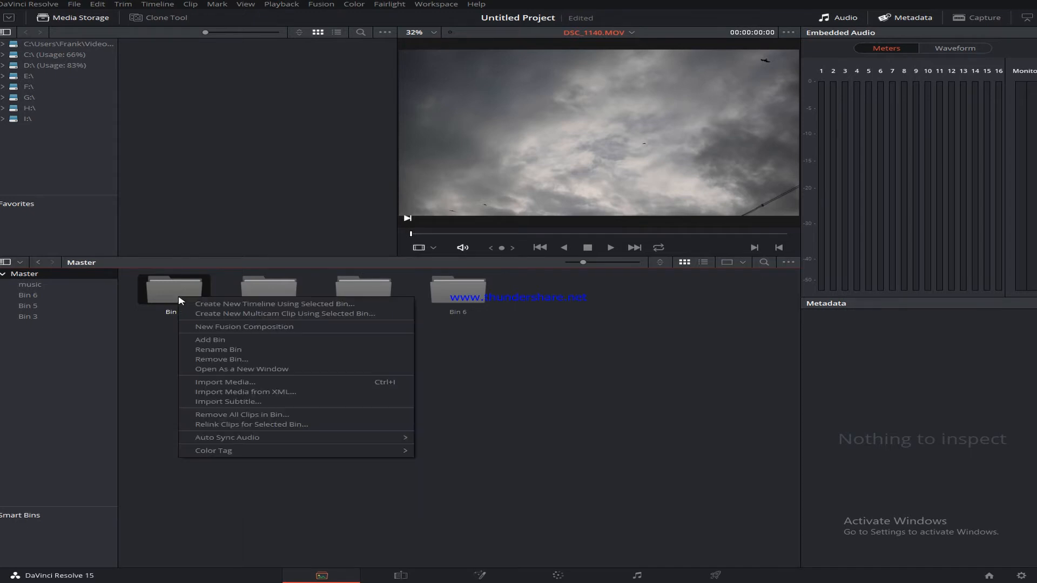
{"action": "left_click", "coordinate": [228, 352]}
{"action": "type", "text": "footage"}
{"action": "key", "text": "Return"}
Step: Rename Bin 5 in the Master bin as final
{"action": "left_click", "coordinate": [270, 301]}
{"action": "left_click", "coordinate": [369, 300]}
{"action": "right_click", "coordinate": [370, 300]}
{"action": "left_click", "coordinate": [392, 349]}
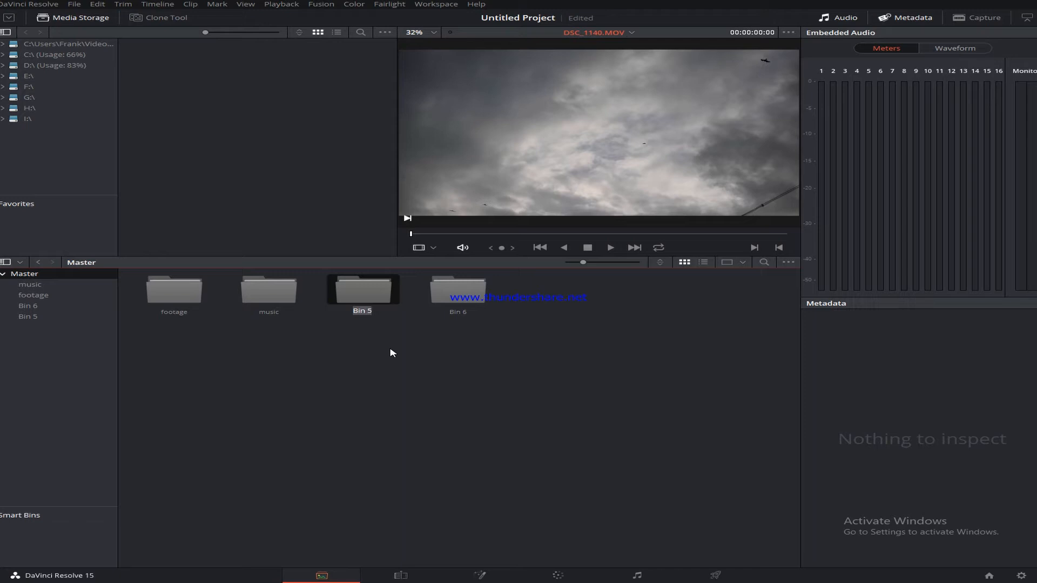
{"action": "type", "text": "final"}
{"action": "key", "text": "Return"}
Step: Rename Bin 6 in the Master bin as render
{"action": "left_click", "coordinate": [438, 290]}
{"action": "right_click", "coordinate": [438, 290]}
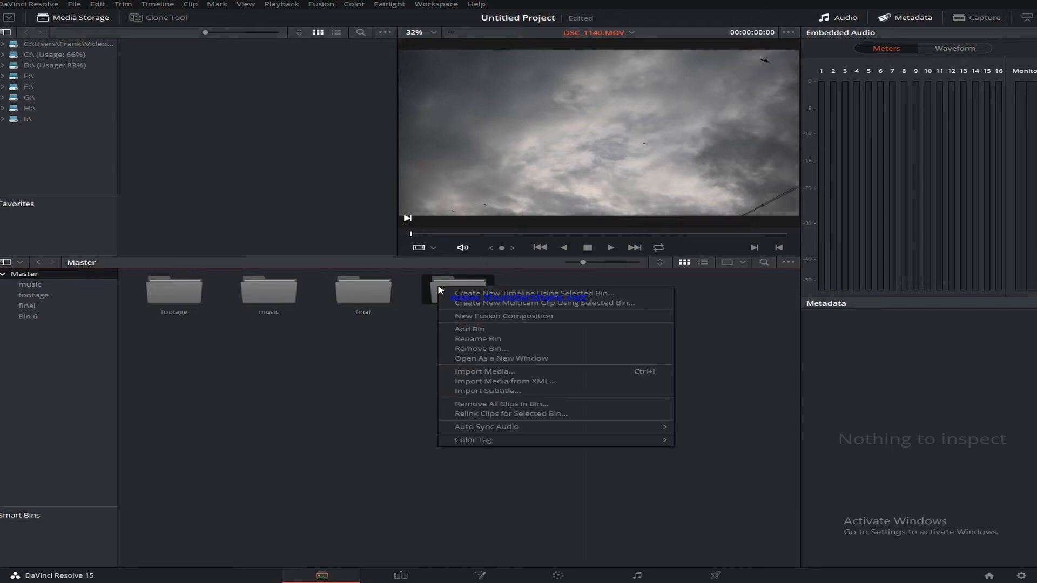
{"action": "left_click", "coordinate": [474, 339]}
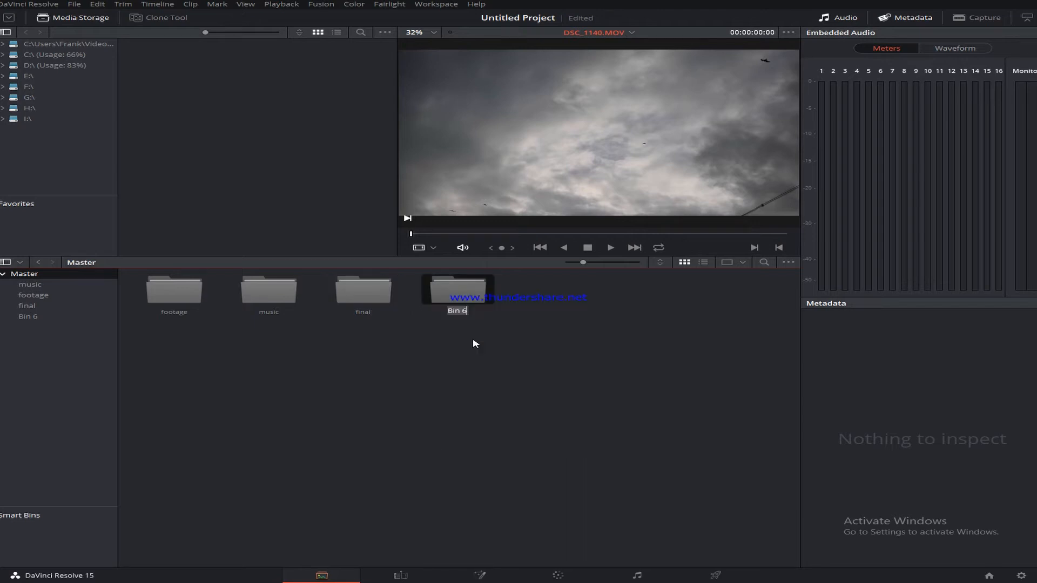
{"action": "type", "text": "corre"}
{"action": "key", "text": "BackSpace"}
{"action": "key", "text": "BackSpace"}
{"action": "key", "text": "BackSpace"}
{"action": "type", "text": "render"}
{"action": "key", "text": "Return"}
Step: Go through the four bins in Master, examining the contents of the final and render bins
{"action": "left_click", "coordinate": [190, 290]}
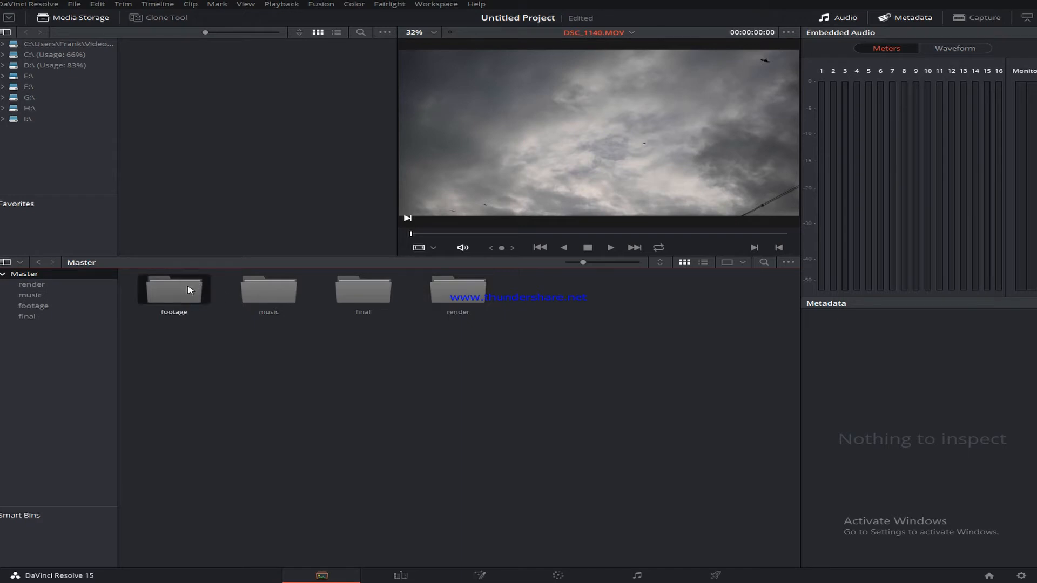
{"action": "left_click", "coordinate": [267, 301]}
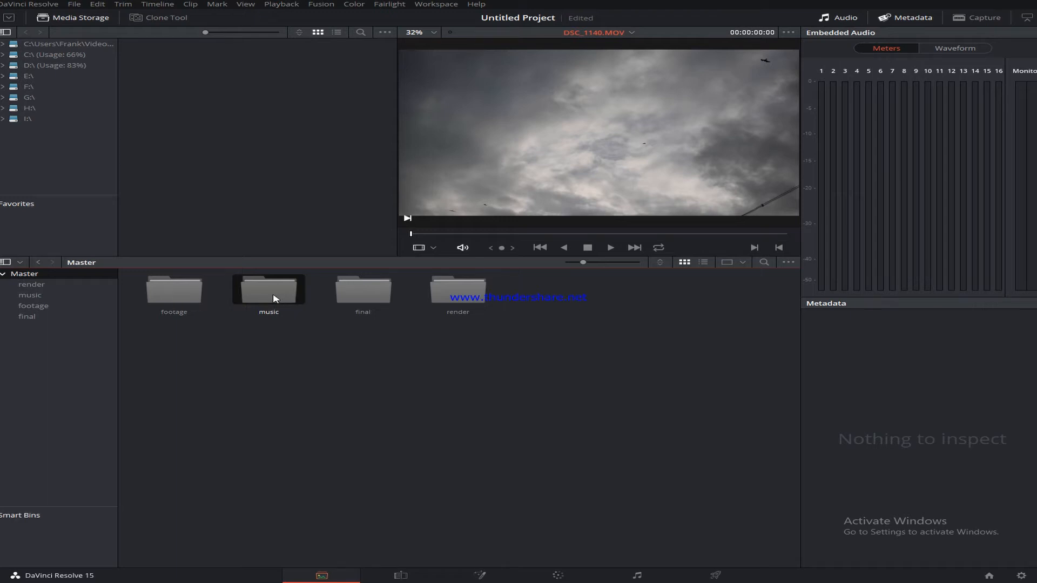
{"action": "left_click", "coordinate": [370, 292]}
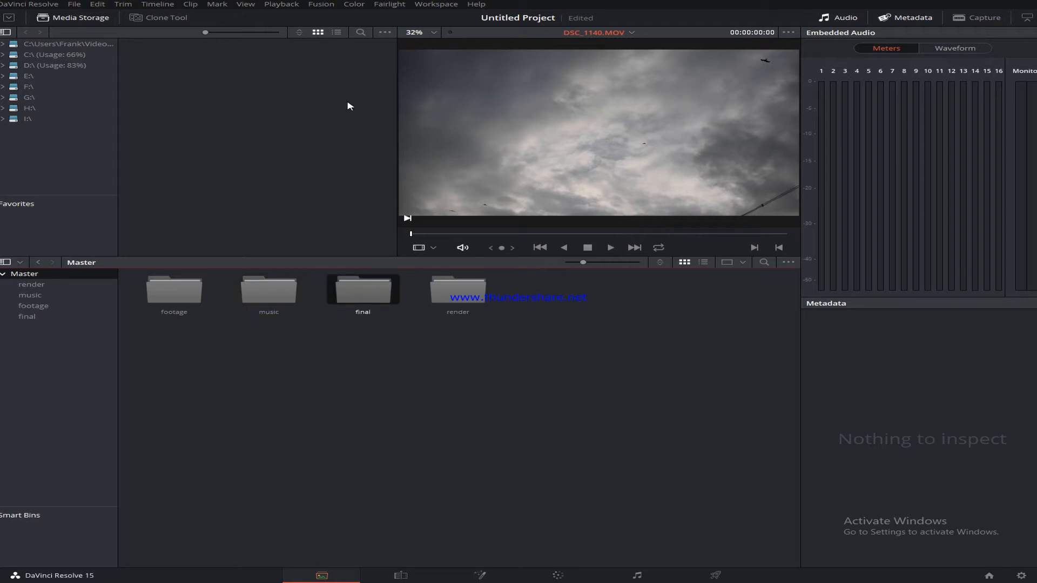
{"action": "double_click", "coordinate": [373, 287]}
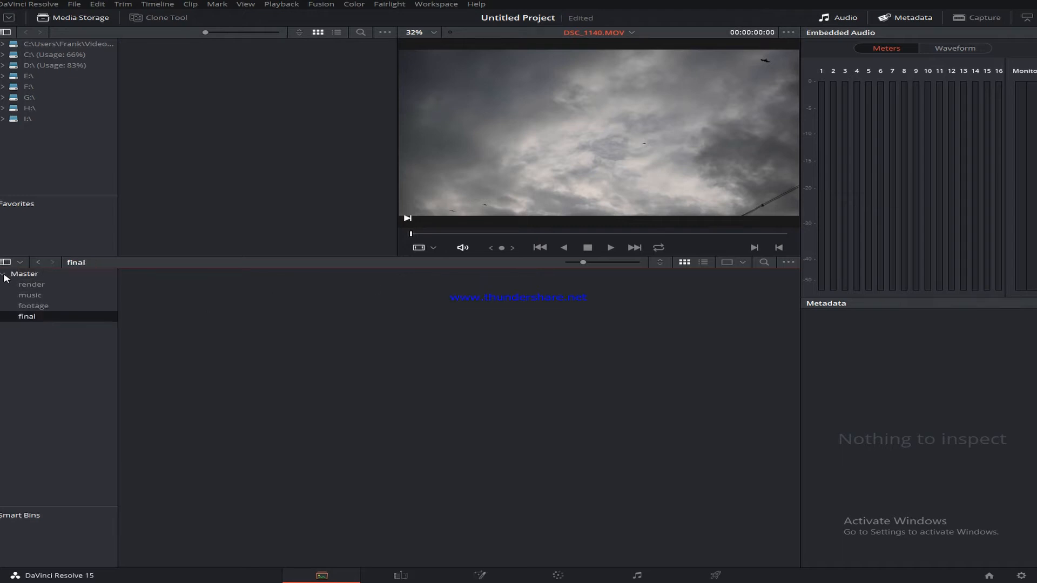
{"action": "left_click", "coordinate": [25, 274]}
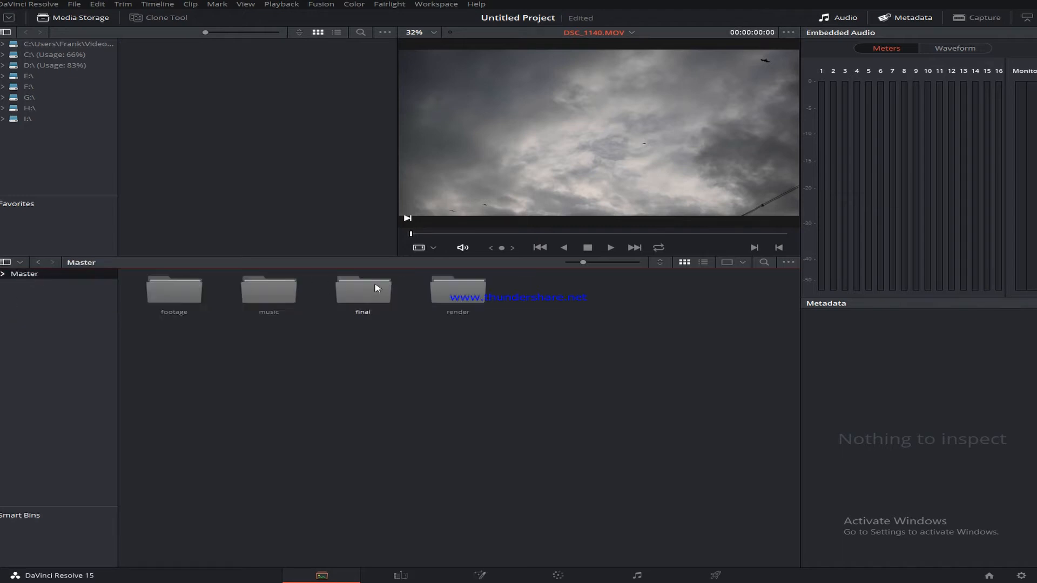
{"action": "double_click", "coordinate": [455, 292]}
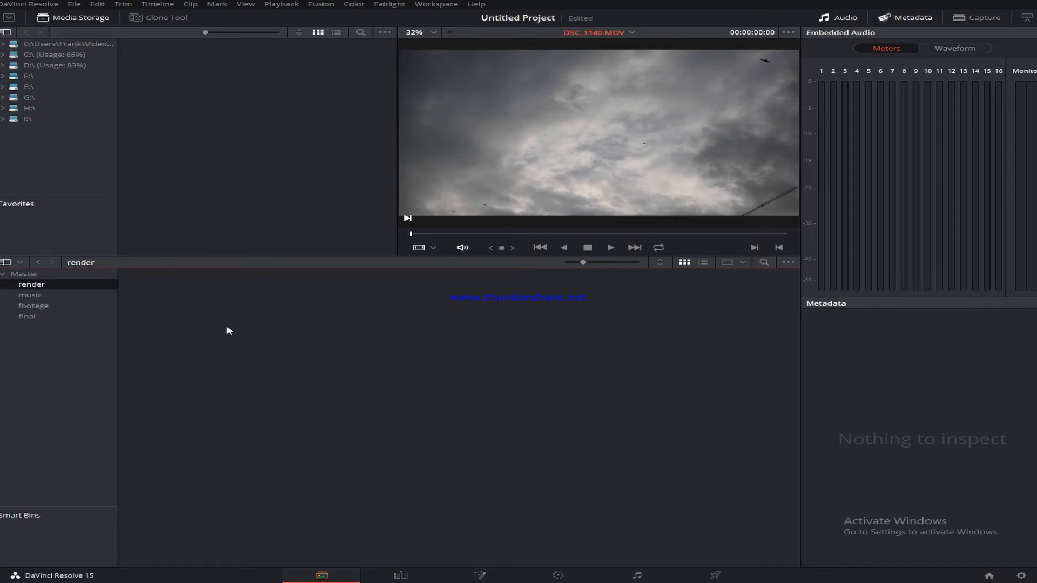
{"action": "left_click", "coordinate": [24, 273]}
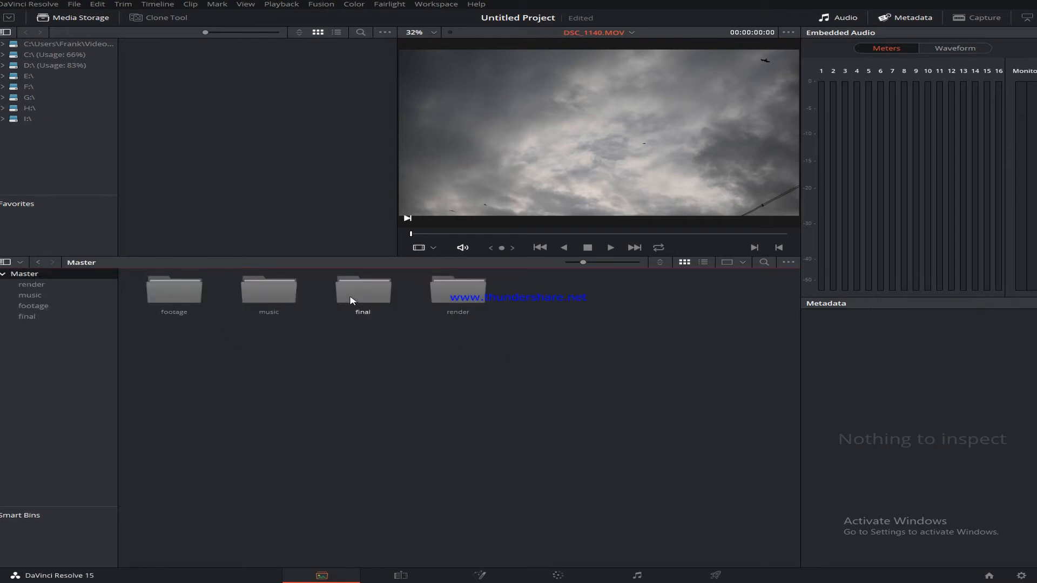
{"action": "left_click_drag", "start_coordinate": [549, 334], "coordinate": [347, 278]}
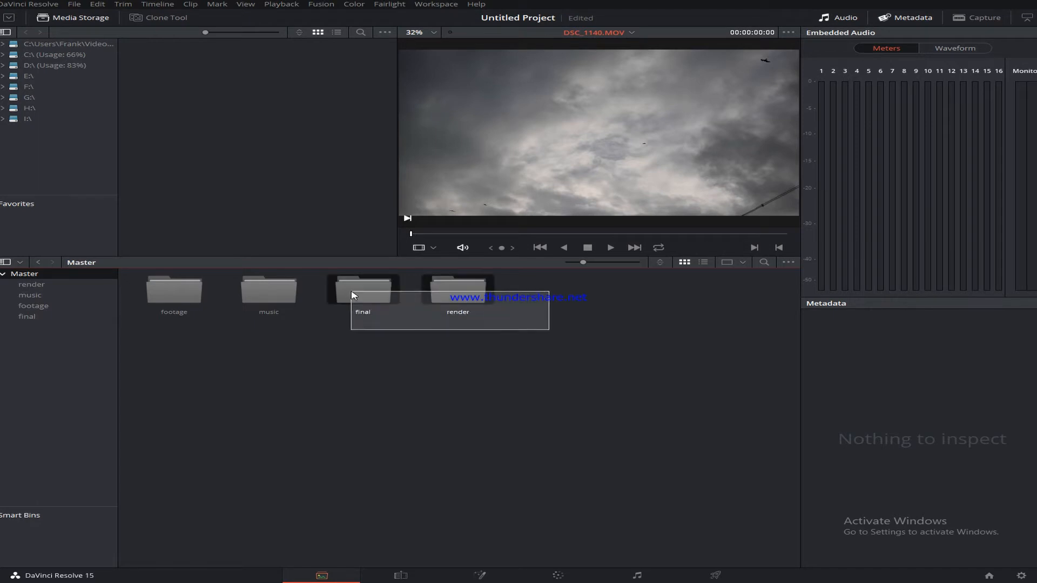
Step: Review the bin structure again, checking the final bin's contents and timeline creation options and the footage bin's contents, and return to Master
{"action": "left_click", "coordinate": [172, 295]}
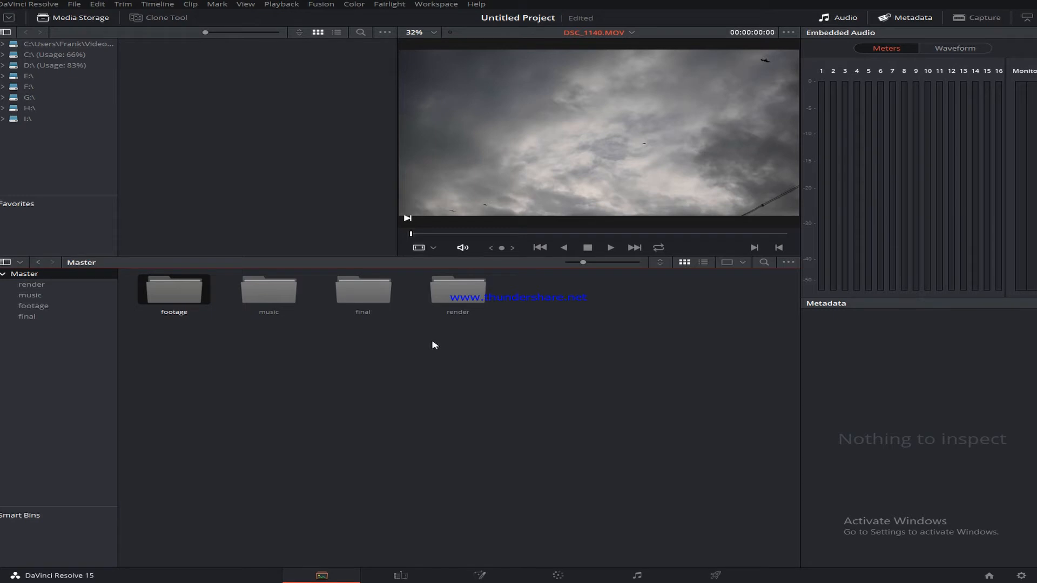
{"action": "left_click", "coordinate": [196, 358]}
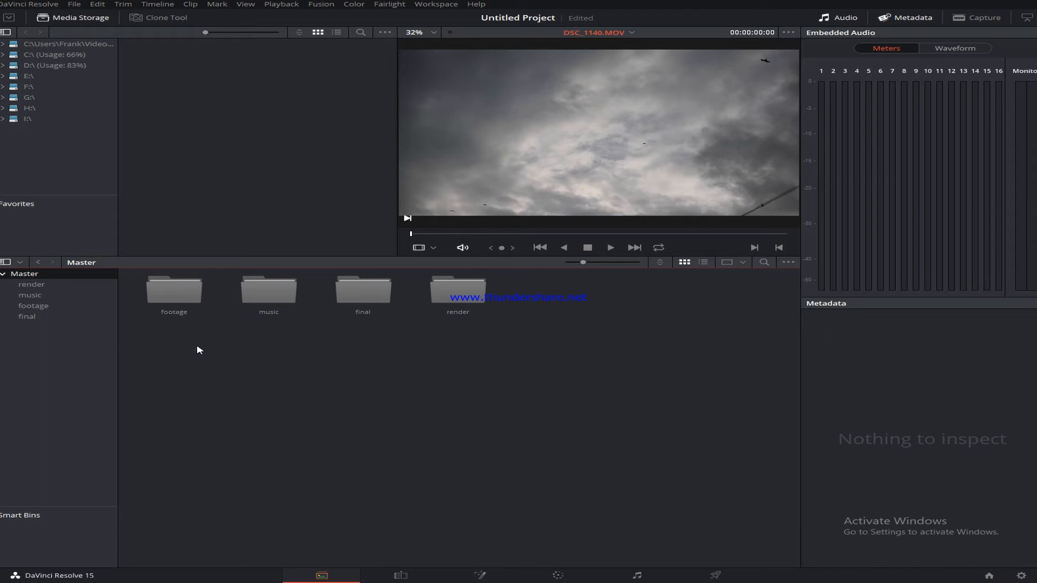
{"action": "left_click", "coordinate": [188, 297]}
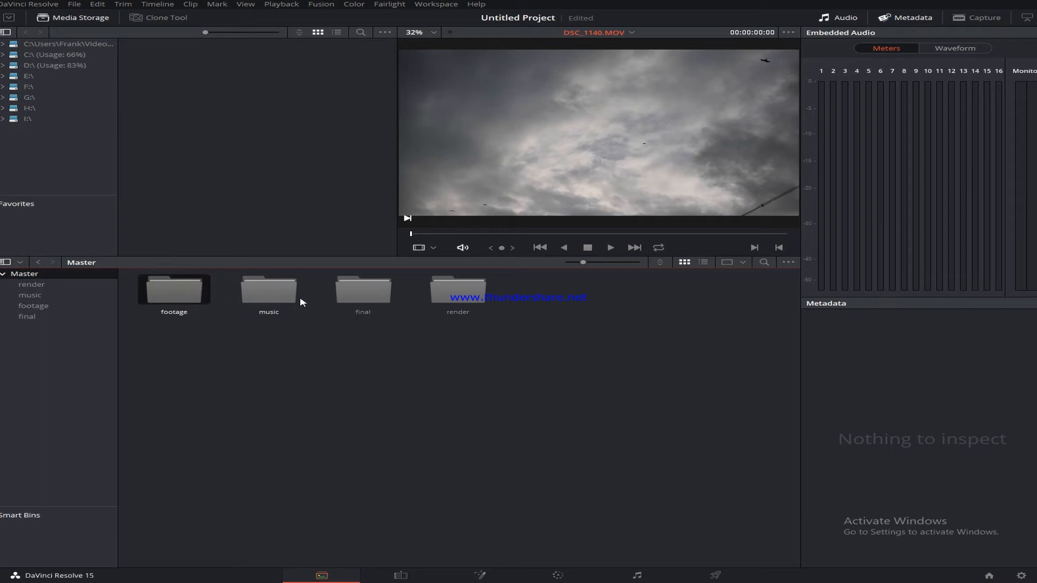
{"action": "left_click", "coordinate": [369, 292]}
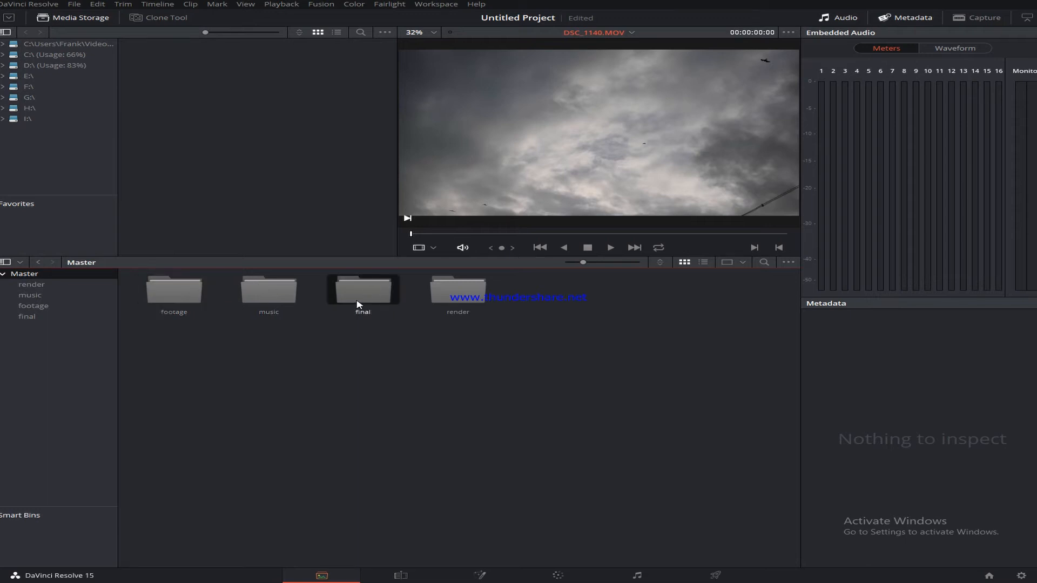
{"action": "double_click", "coordinate": [366, 288]}
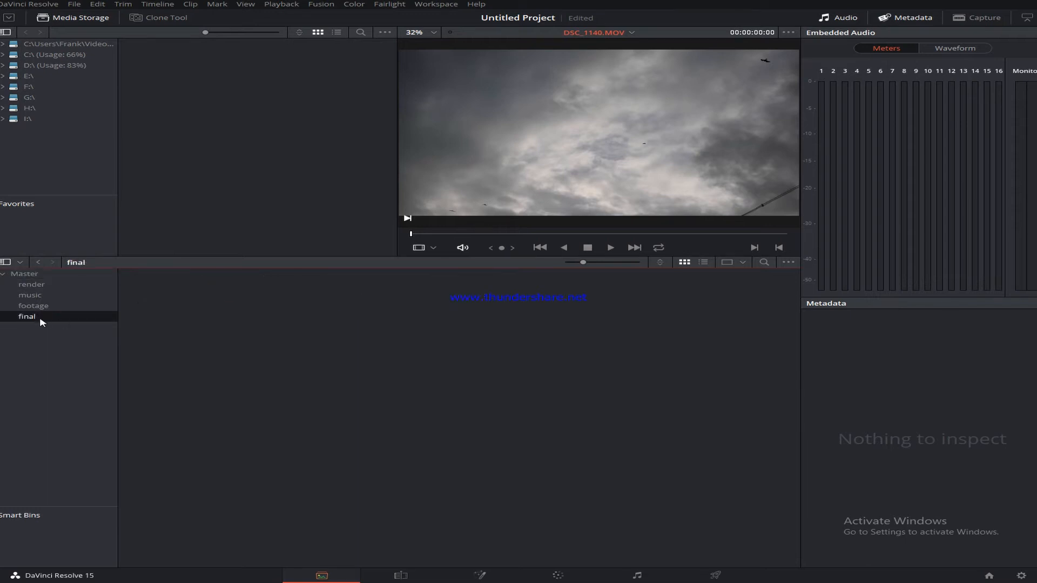
{"action": "left_click", "coordinate": [29, 274]}
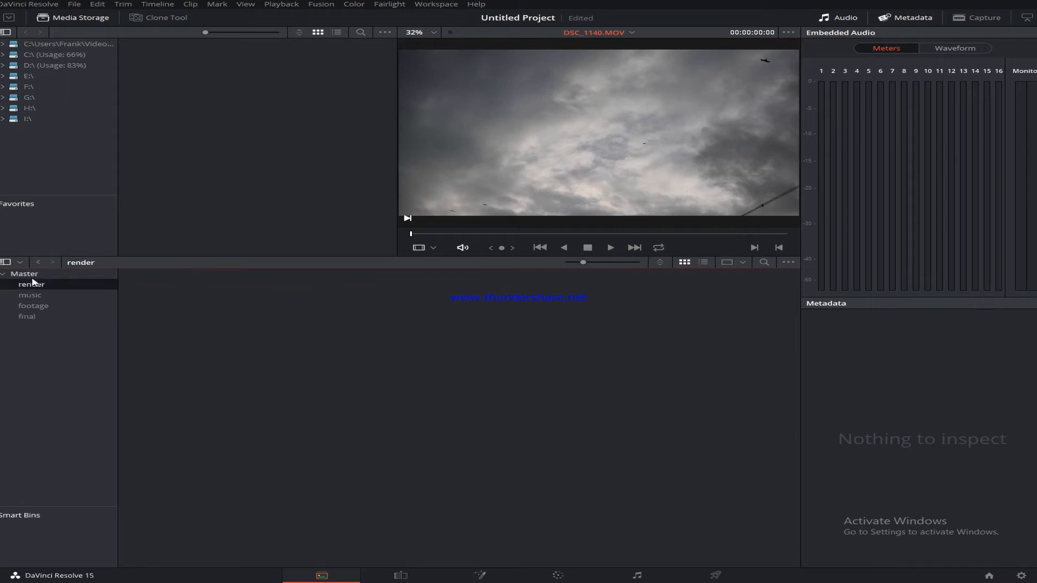
{"action": "left_click", "coordinate": [372, 292]}
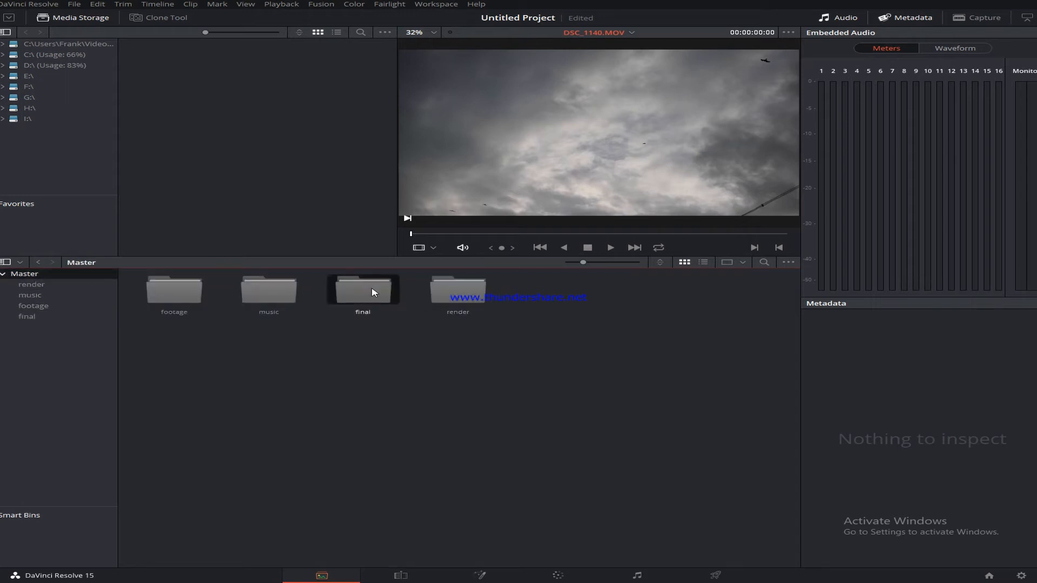
{"action": "double_click", "coordinate": [372, 292]}
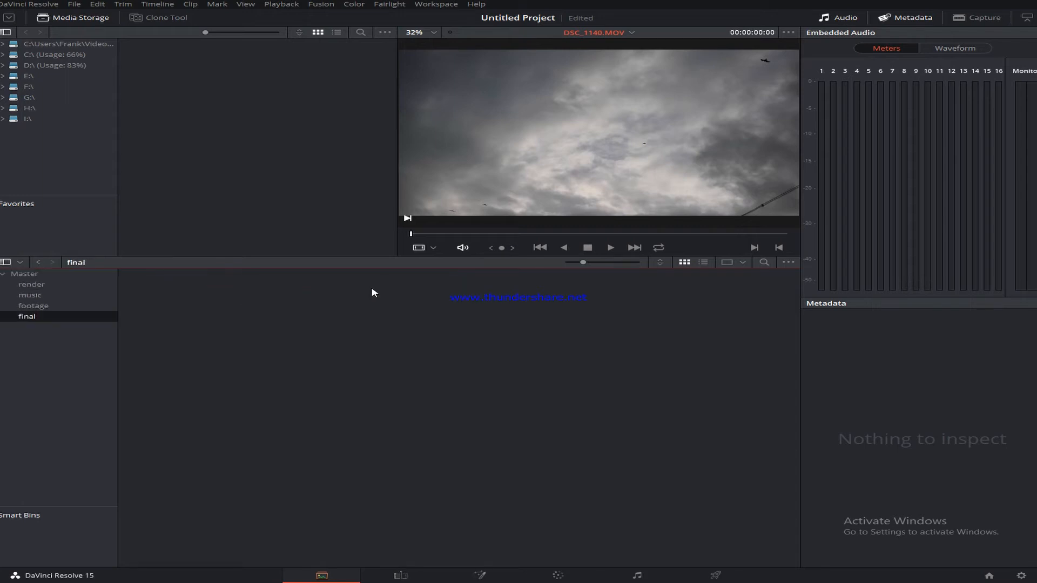
{"action": "right_click", "coordinate": [261, 328]}
{"action": "mouse_move", "coordinate": [297, 333]}
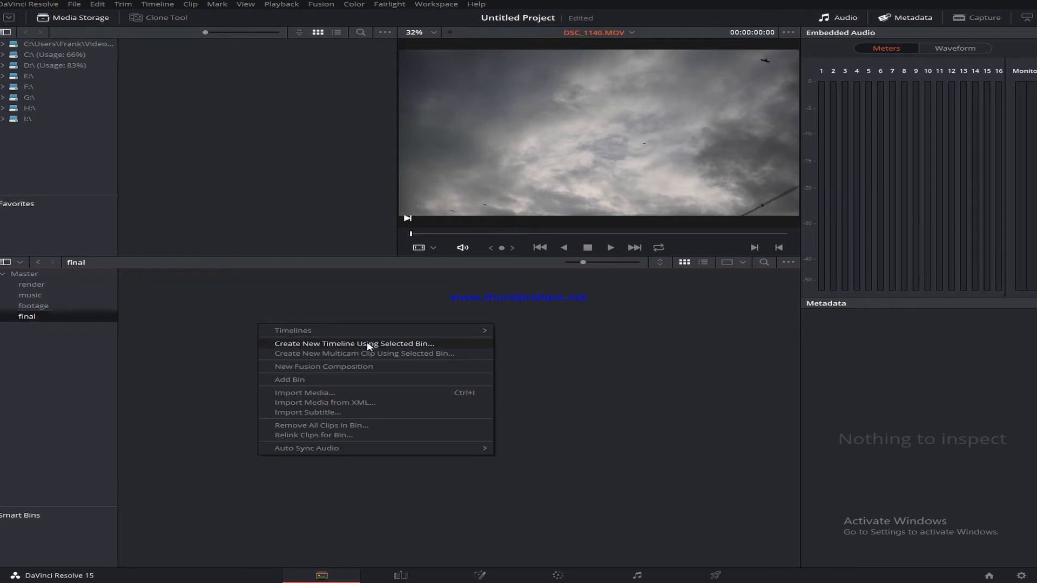
{"action": "left_click", "coordinate": [30, 275]}
{"action": "left_click", "coordinate": [354, 295]}
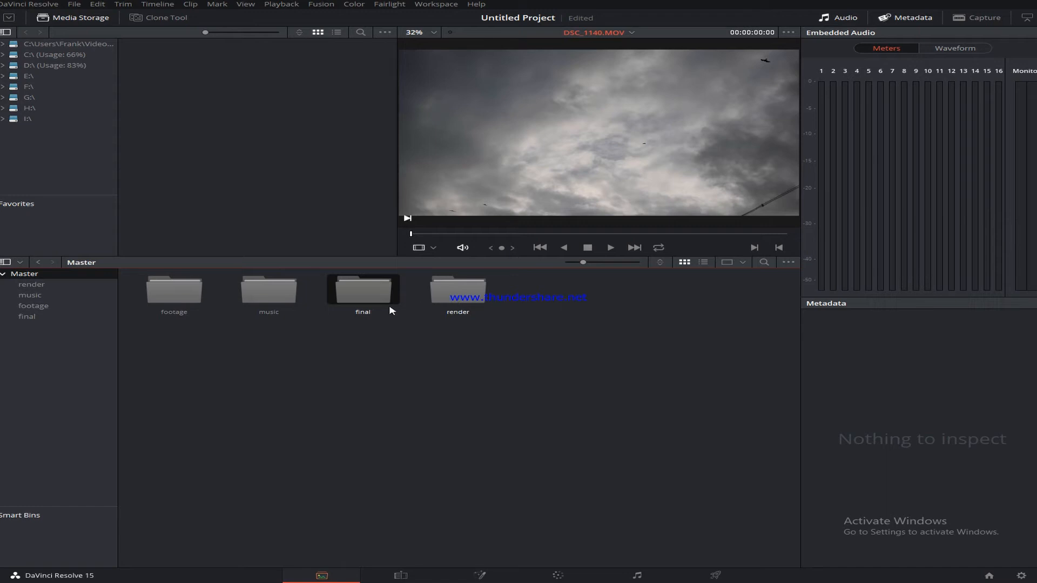
{"action": "left_click", "coordinate": [458, 304]}
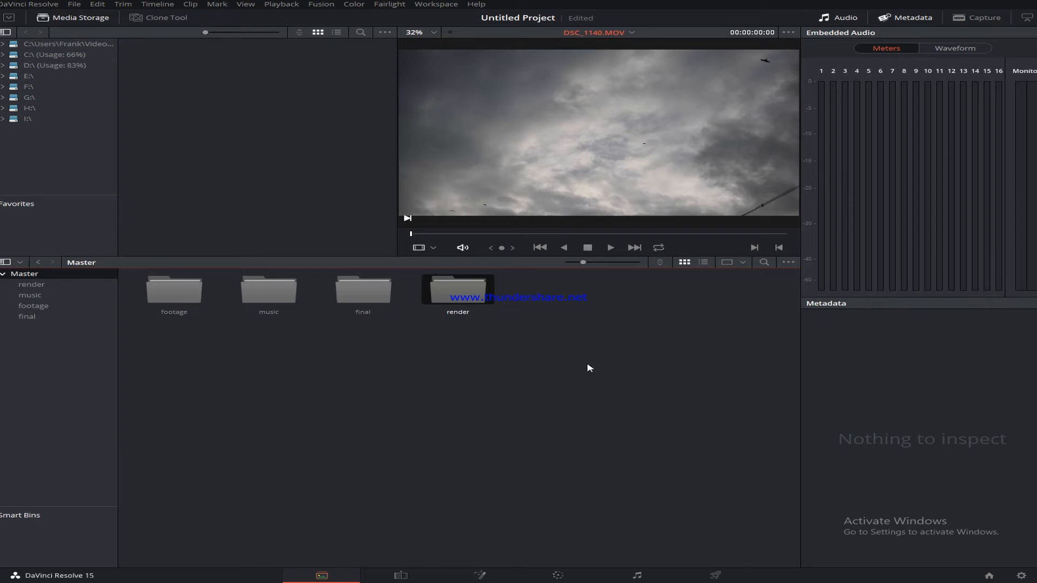
{"action": "double_click", "coordinate": [171, 292]}
{"action": "left_click", "coordinate": [46, 274]}
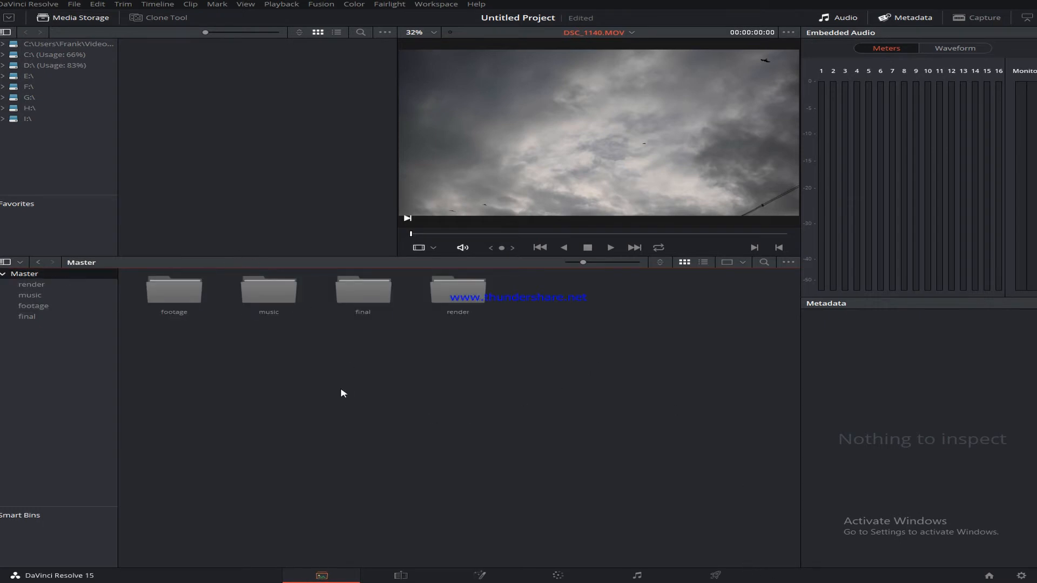
Step: Switch to the Edit page, open the footage bin, hide the audio mixer and load DSC_1140.MOV into the viewer
{"action": "left_click", "coordinate": [400, 575]}
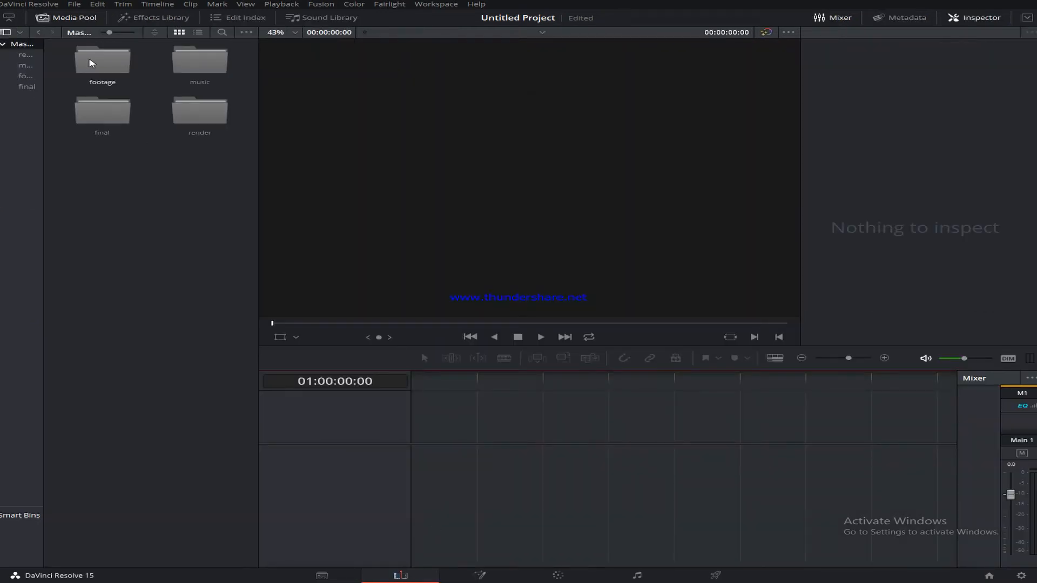
{"action": "left_click", "coordinate": [297, 31]}
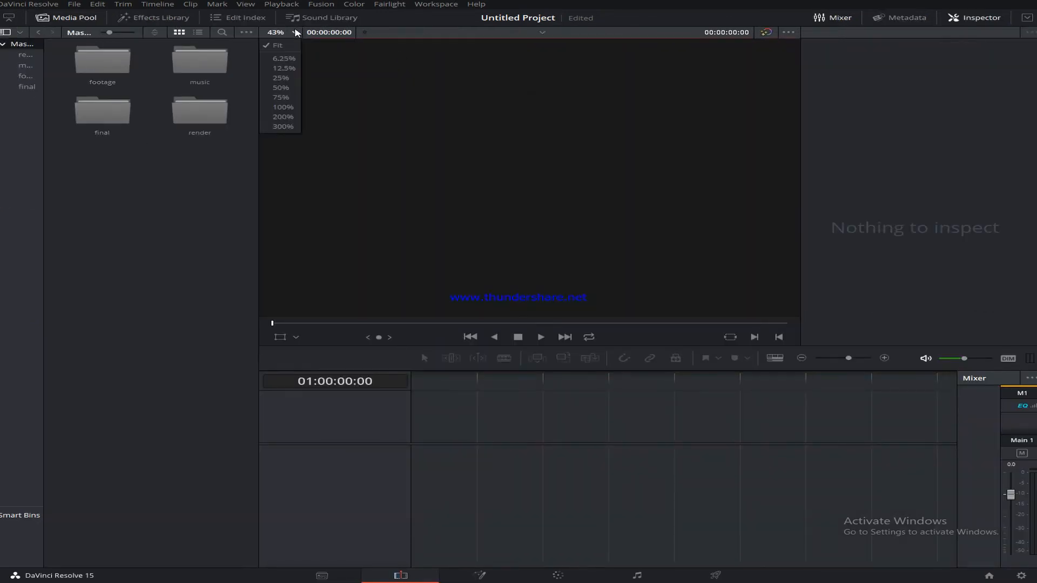
{"action": "left_click", "coordinate": [197, 34]}
{"action": "left_click", "coordinate": [889, 23]}
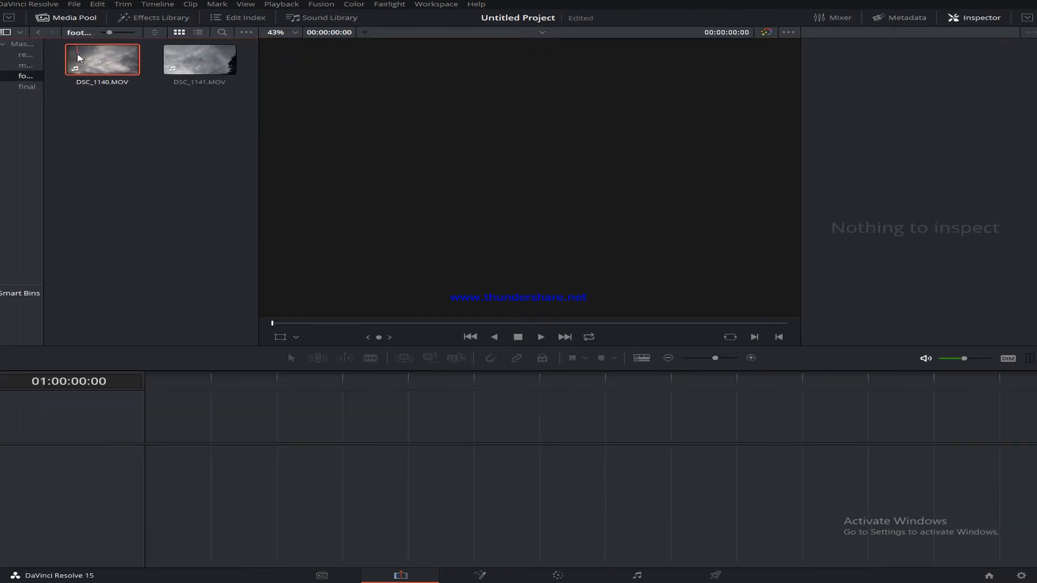
{"action": "double_click", "coordinate": [77, 58]}
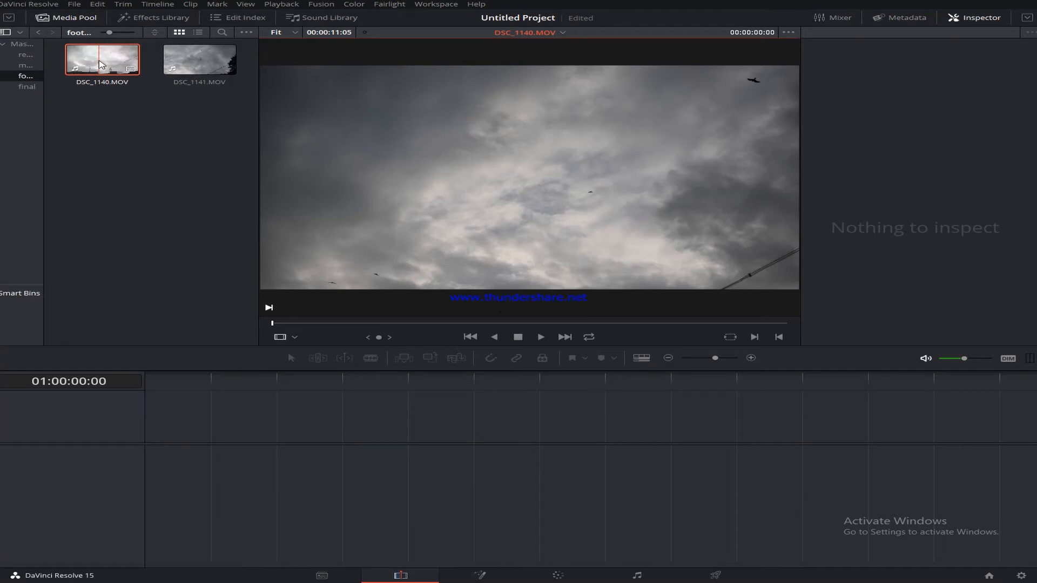
{"action": "scroll", "coordinate": [465, 154], "scroll_direction": "down", "scroll_amount": 3}
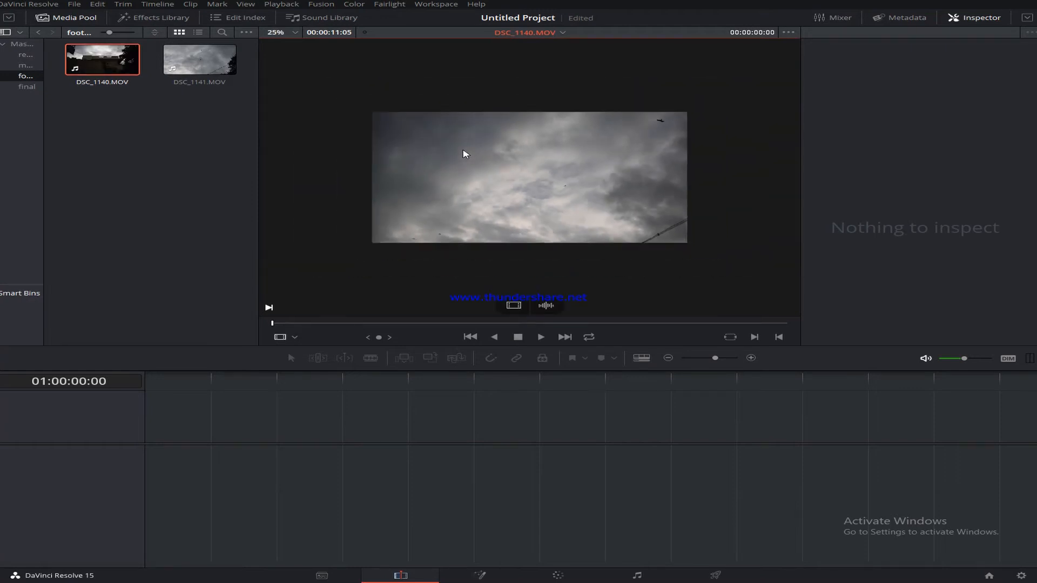
Step: Mark an in point at 00:00:01:04 and an out point at 00:00:05:02 on DSC_1140.MOV
{"action": "left_click_drag", "start_coordinate": [273, 328], "coordinate": [355, 330]}
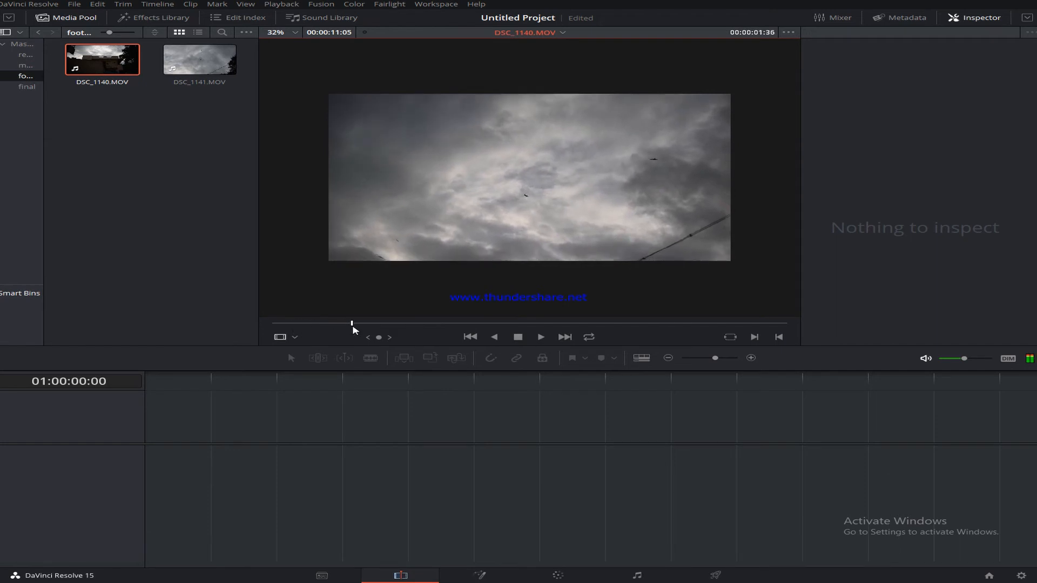
{"action": "left_click_drag", "start_coordinate": [352, 324], "coordinate": [324, 329]}
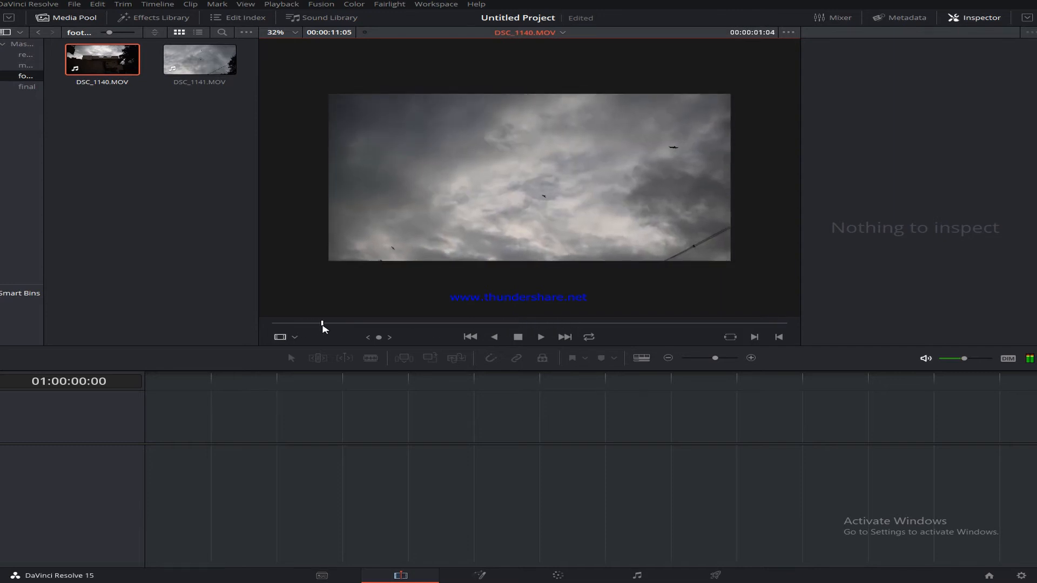
{"action": "key", "text": "i"}
{"action": "left_click_drag", "start_coordinate": [322, 329], "coordinate": [506, 326]}
{"action": "key", "text": "o"}
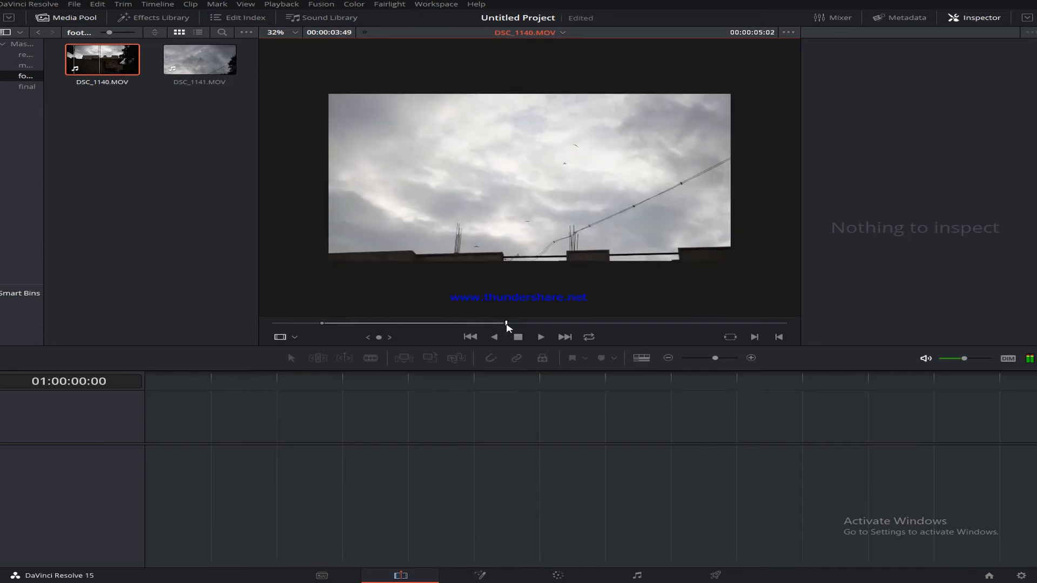
{"action": "left_click_drag", "start_coordinate": [508, 327], "coordinate": [325, 324]}
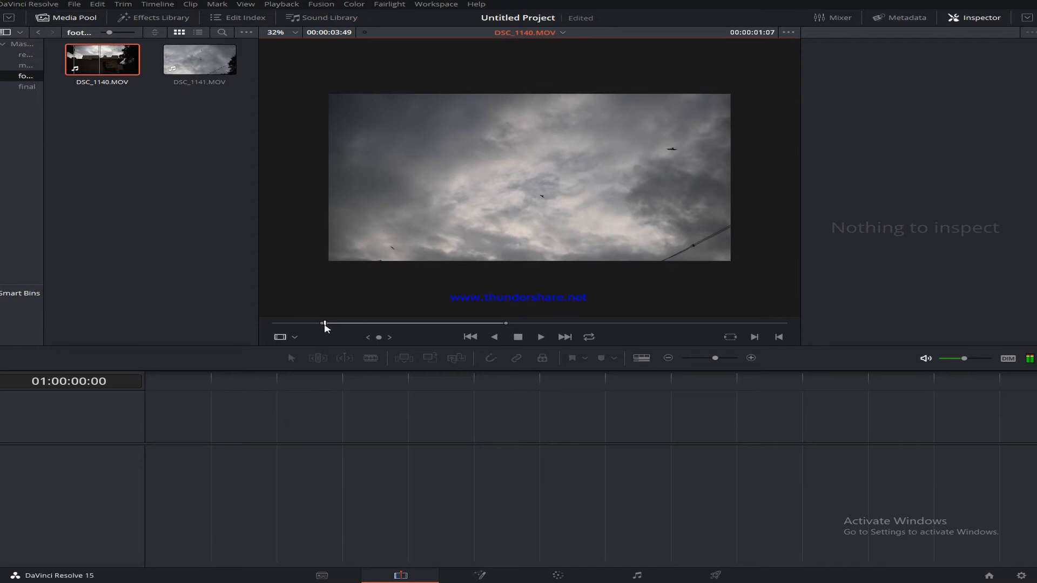
Step: Look up the commands assigned to the I and O keys in Keyboard Customization
{"action": "left_click", "coordinate": [30, 4]}
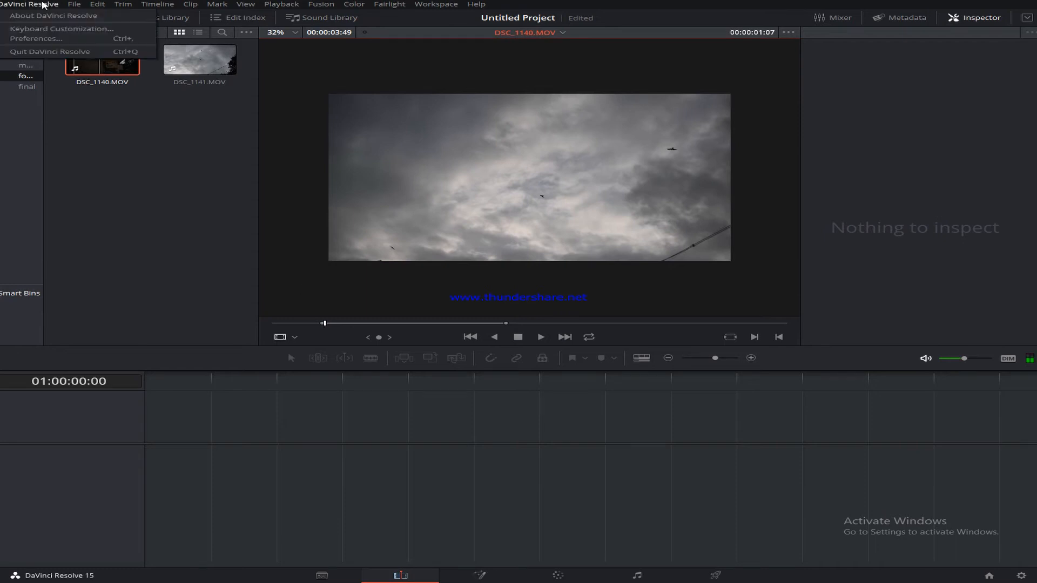
{"action": "left_click", "coordinate": [37, 32]}
{"action": "left_click_drag", "start_coordinate": [500, 97], "coordinate": [444, 184]}
{"action": "left_click", "coordinate": [424, 223]}
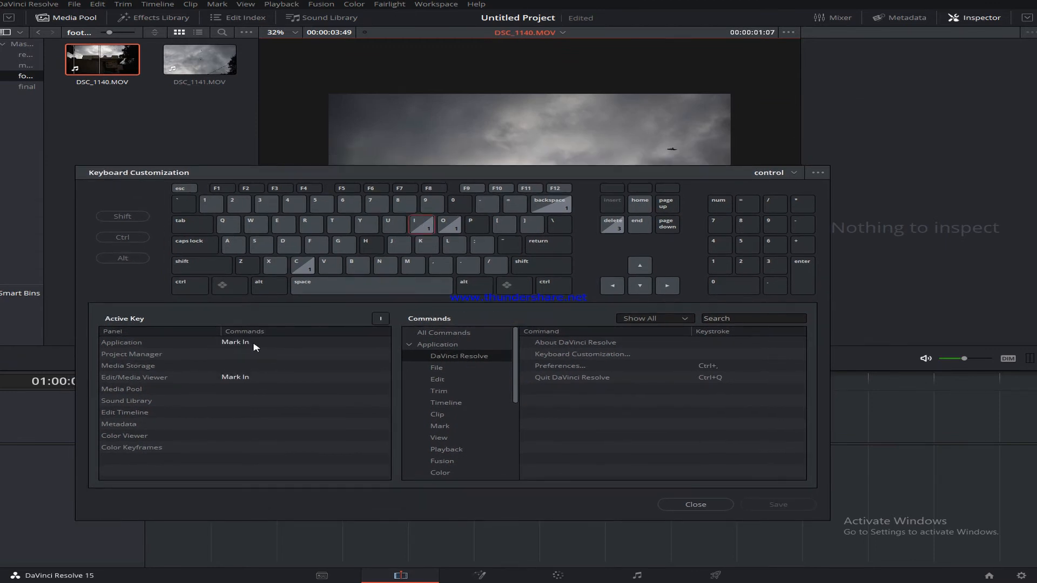
{"action": "left_click", "coordinate": [452, 225]}
{"action": "left_click", "coordinate": [695, 505]}
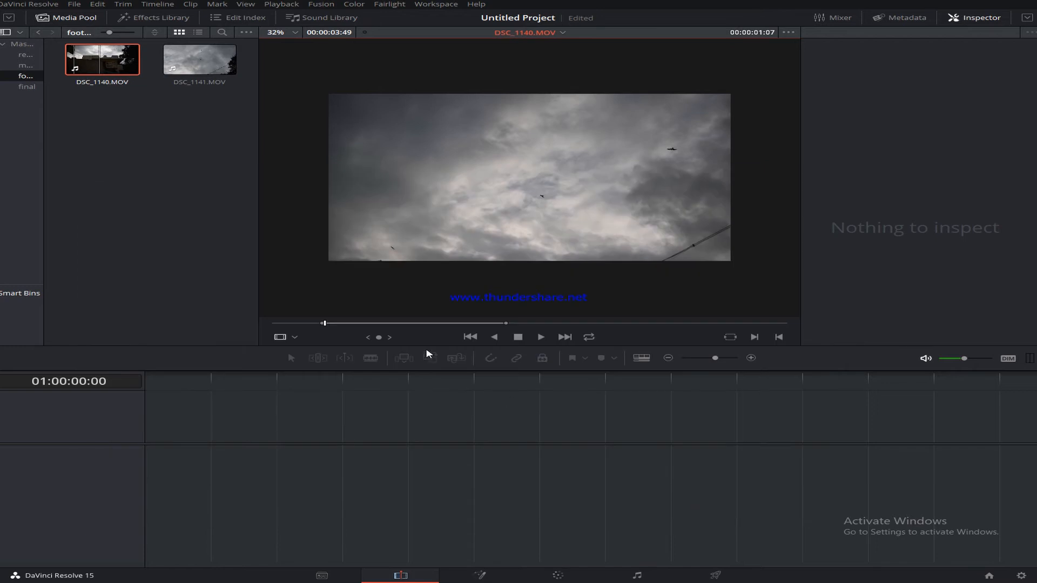
Step: Re-mark DSC_1140.MOV with an in point at 00:00:00:34 and extend its out point to give a 00:00:04:42 range
{"action": "left_click_drag", "start_coordinate": [325, 324], "coordinate": [305, 326]}
{"action": "key", "text": "i"}
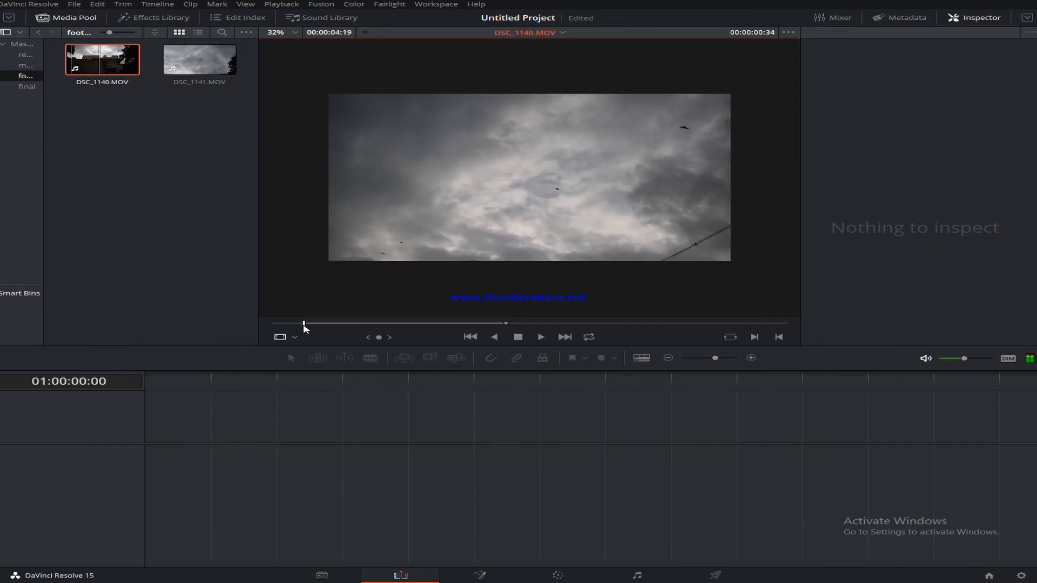
{"action": "left_click_drag", "start_coordinate": [304, 326], "coordinate": [342, 324]}
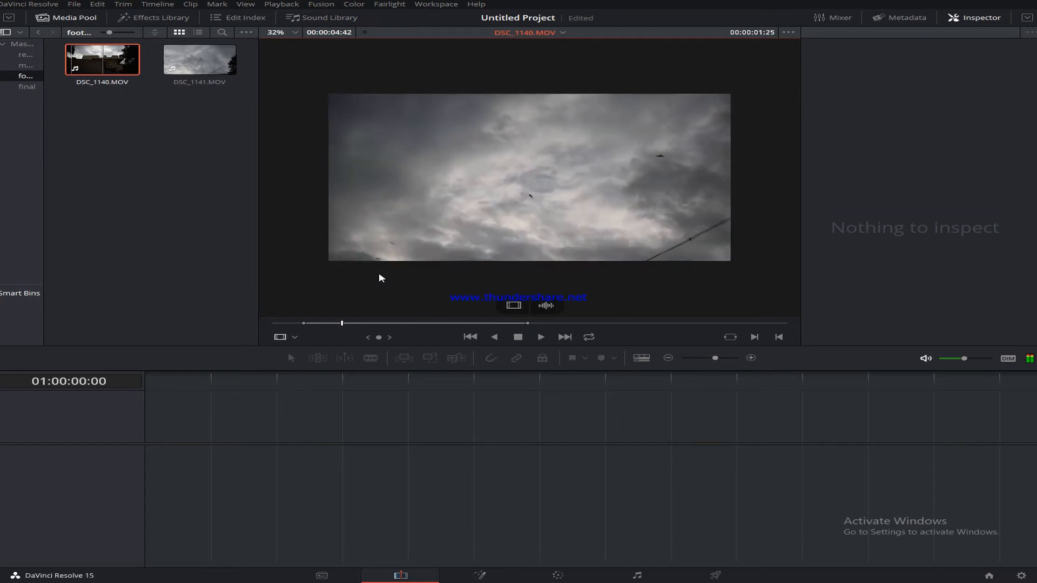
Step: Create a timeline from the marked range of DSC_1140.MOV, placing it at the start, and return the playhead to 01:00:00:00
{"action": "left_click_drag", "start_coordinate": [462, 201], "coordinate": [201, 469]}
{"action": "scroll", "coordinate": [320, 458], "scroll_direction": "up", "scroll_amount": 5}
{"action": "left_click", "coordinate": [286, 458]}
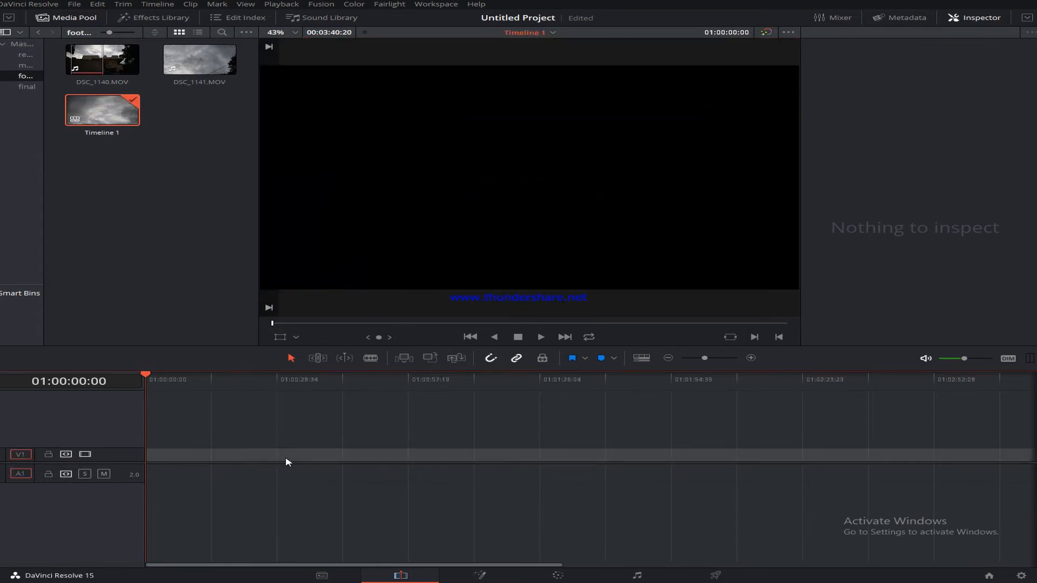
{"action": "left_click", "coordinate": [176, 383]}
{"action": "left_click_drag", "start_coordinate": [178, 382], "coordinate": [150, 384]}
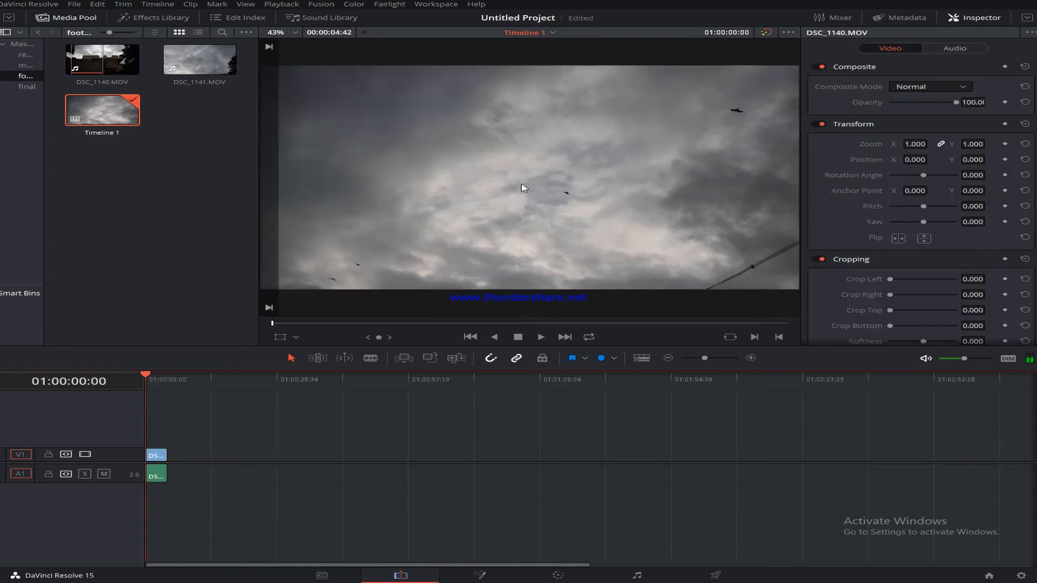
{"action": "mouse_move", "coordinate": [150, 378]}
{"action": "left_mouse_down"}
{"action": "mouse_move", "coordinate": [180, 378]}
{"action": "mouse_move", "coordinate": [145, 376]}
{"action": "left_mouse_up"}
Step: Add only the video of DSC_1141.MOV to track V1 at 01:00:11:38
{"action": "left_click", "coordinate": [199, 61]}
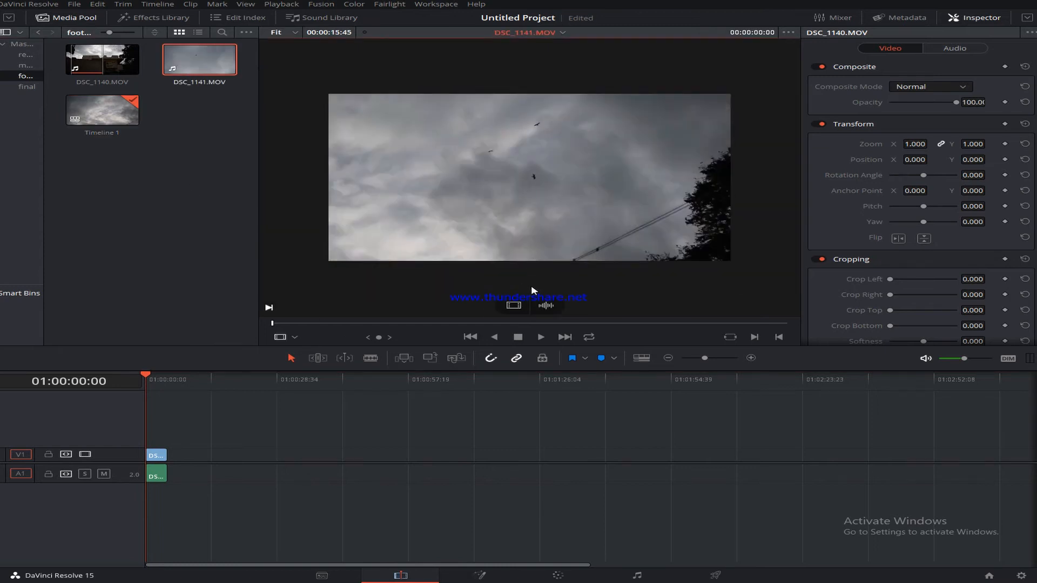
{"action": "left_click_drag", "start_coordinate": [147, 367], "coordinate": [153, 378]}
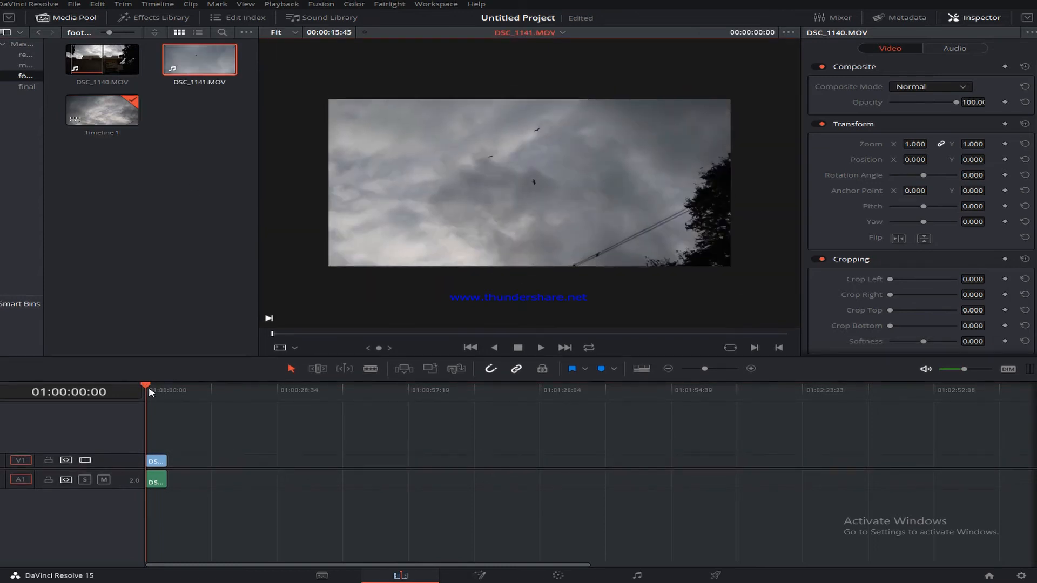
{"action": "left_click", "coordinate": [198, 390]}
{"action": "left_click", "coordinate": [198, 60]}
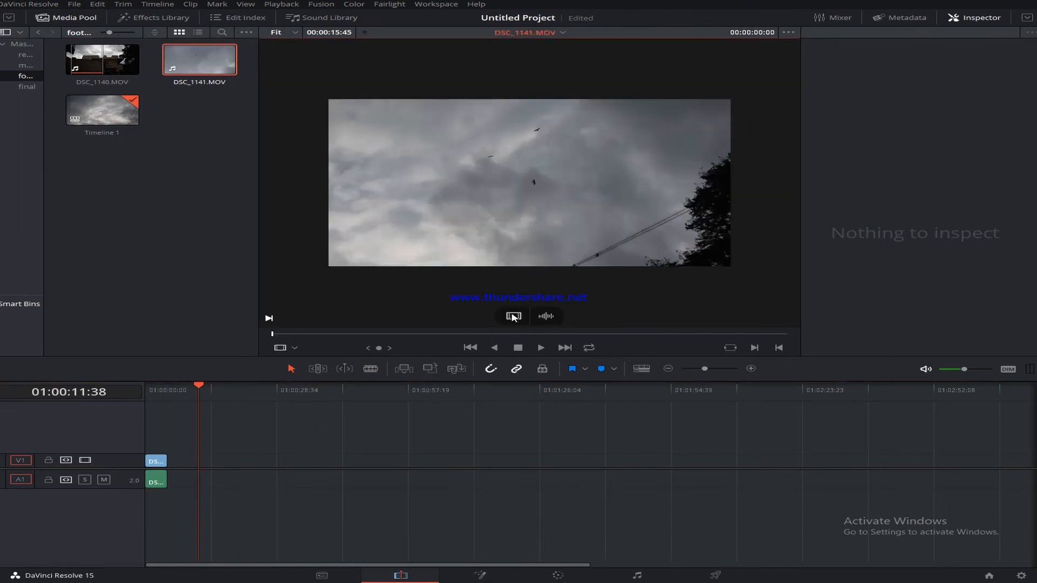
{"action": "left_click_drag", "start_coordinate": [513, 316], "coordinate": [206, 468]}
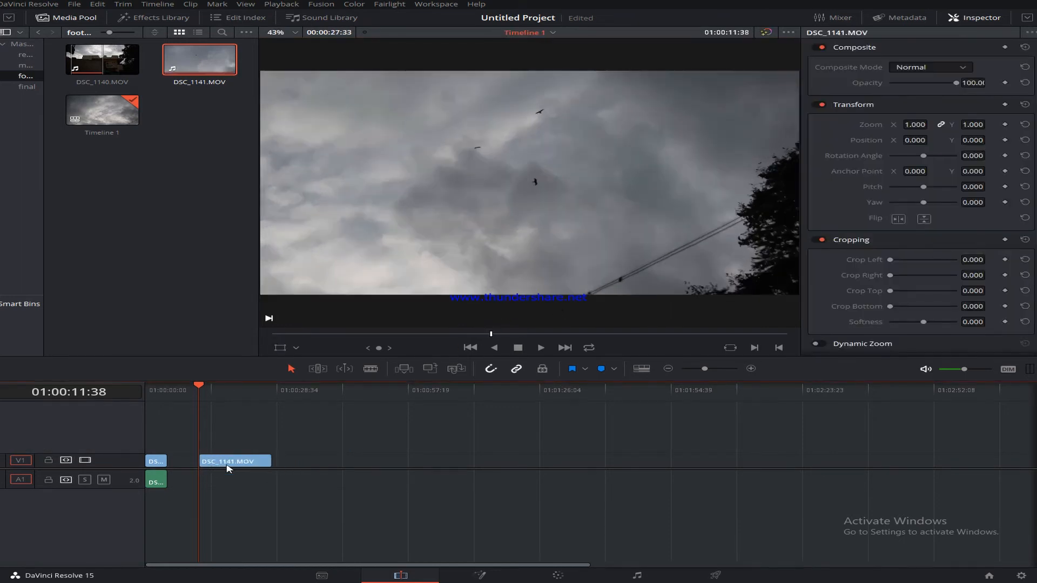
Step: Delete the video-only DSC_1141.MOV clip from the timeline, undo the deletion and delete it again
{"action": "left_click", "coordinate": [246, 462]}
{"action": "key", "text": "Delete"}
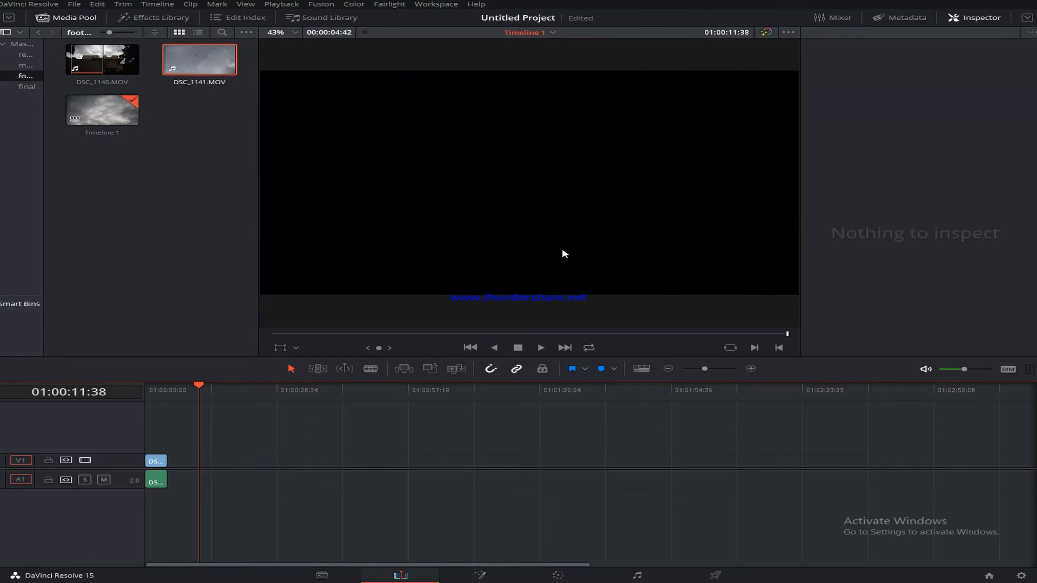
{"action": "key", "text": "ctrl+z"}
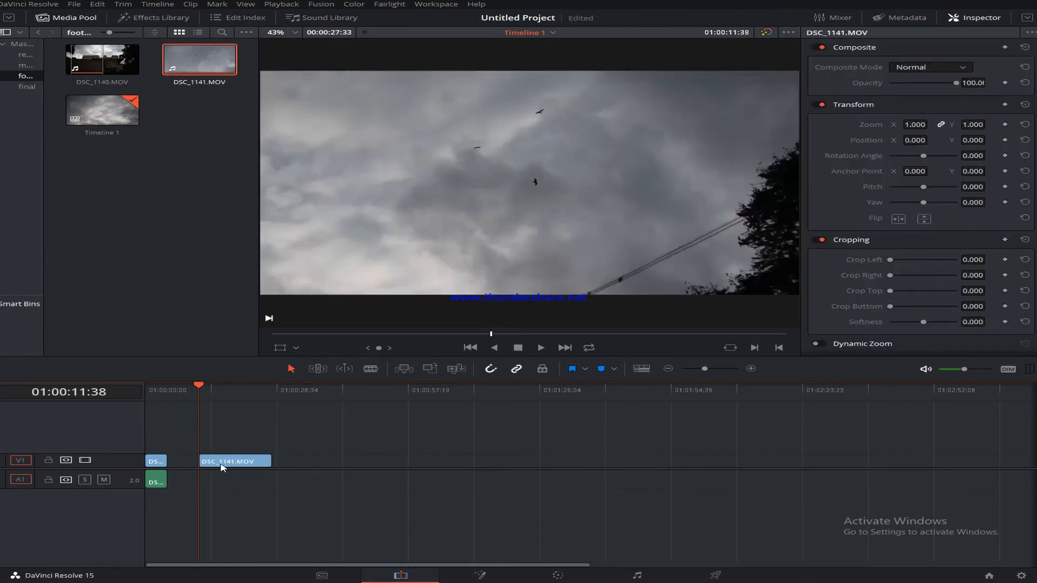
{"action": "key", "text": "Delete"}
Step: Add only the audio of DSC_1141.MOV to a new track A2 at 01:00:11:38, and delete that clip
{"action": "double_click", "coordinate": [194, 60]}
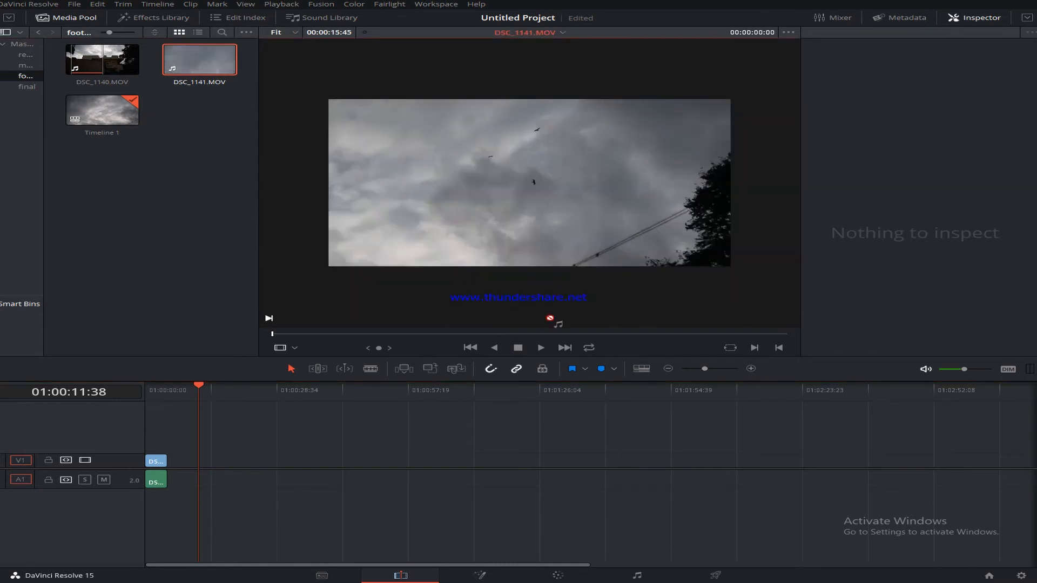
{"action": "left_click_drag", "start_coordinate": [211, 524], "coordinate": [233, 503]}
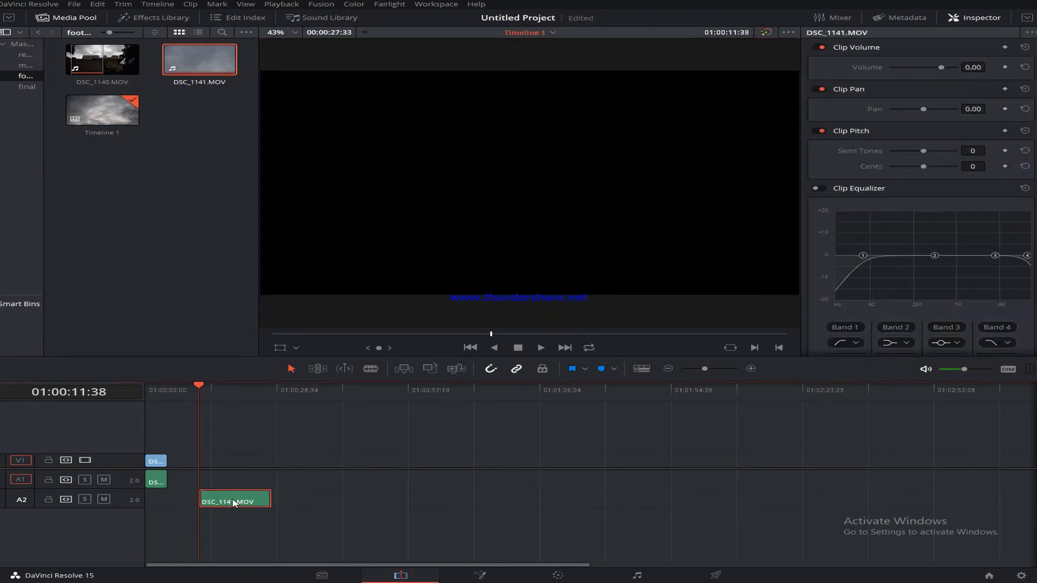
{"action": "key", "text": "Delete"}
Step: Place the whole DSC_1141.MOV clip with video and audio on the timeline, and delete it
{"action": "double_click", "coordinate": [192, 67]}
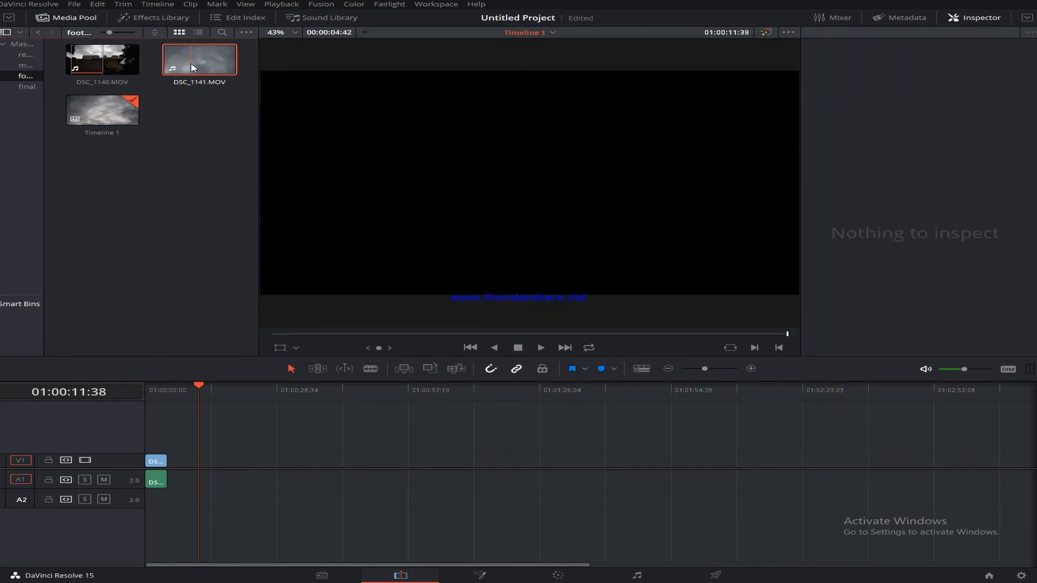
{"action": "left_click_drag", "start_coordinate": [518, 231], "coordinate": [276, 516]}
{"action": "key", "text": "Delete"}
Step: Place DSC_1141.MOV with its audio directly after DSC_1140.MOV at 01:00:04:42 and scrub through the edit
{"action": "left_click_drag", "start_coordinate": [193, 382], "coordinate": [165, 398]}
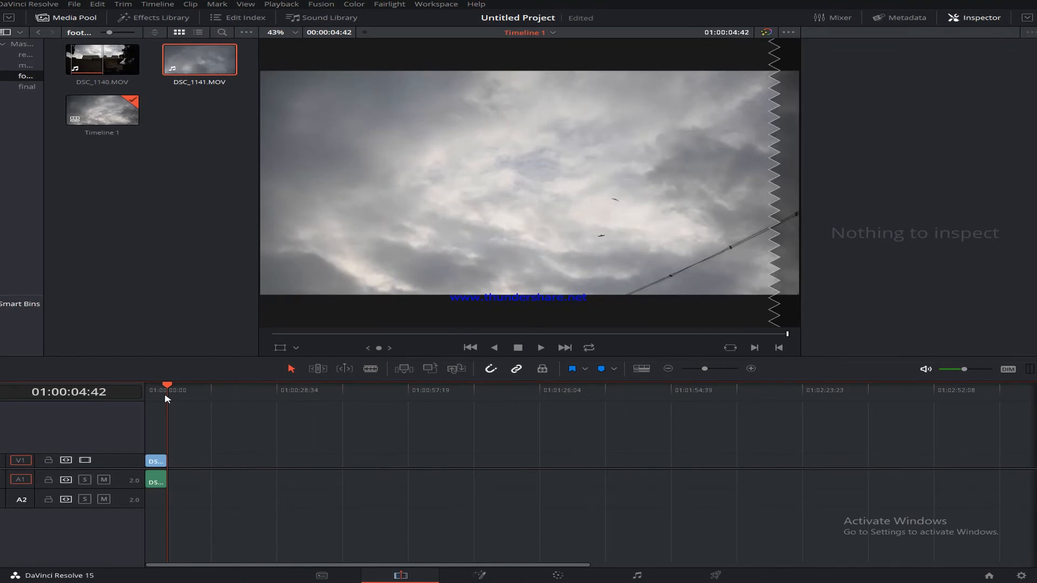
{"action": "left_click_drag", "start_coordinate": [226, 67], "coordinate": [174, 463]}
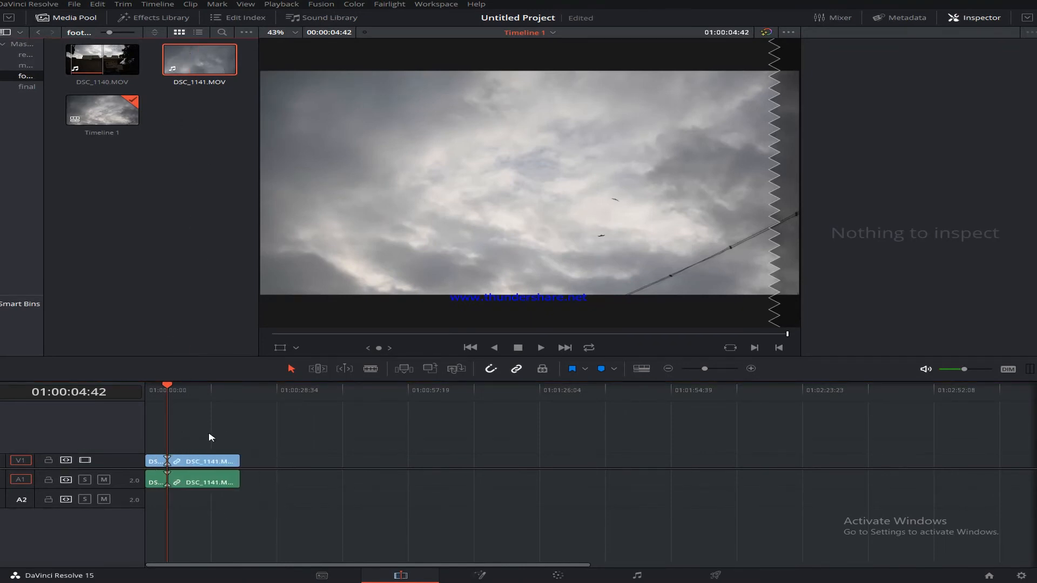
{"action": "scroll", "coordinate": [284, 430], "scroll_direction": "up", "scroll_amount": 4}
{"action": "left_click_drag", "start_coordinate": [204, 391], "coordinate": [169, 398]}
Step: Slip the content of the DSC_1140.MOV clip on the timeline using Trim Edit mode
{"action": "left_click", "coordinate": [176, 463]}
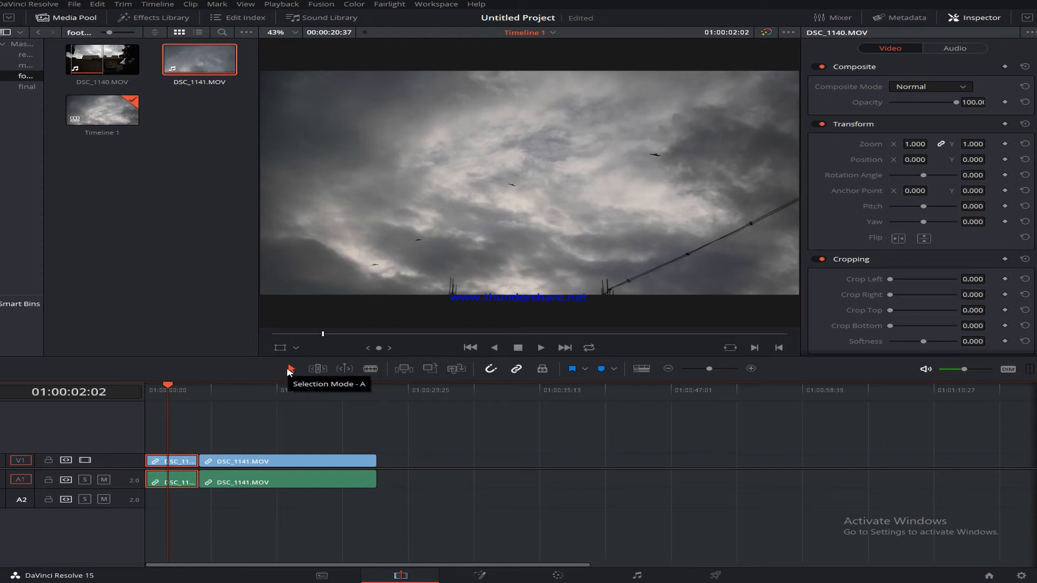
{"action": "left_click", "coordinate": [317, 369]}
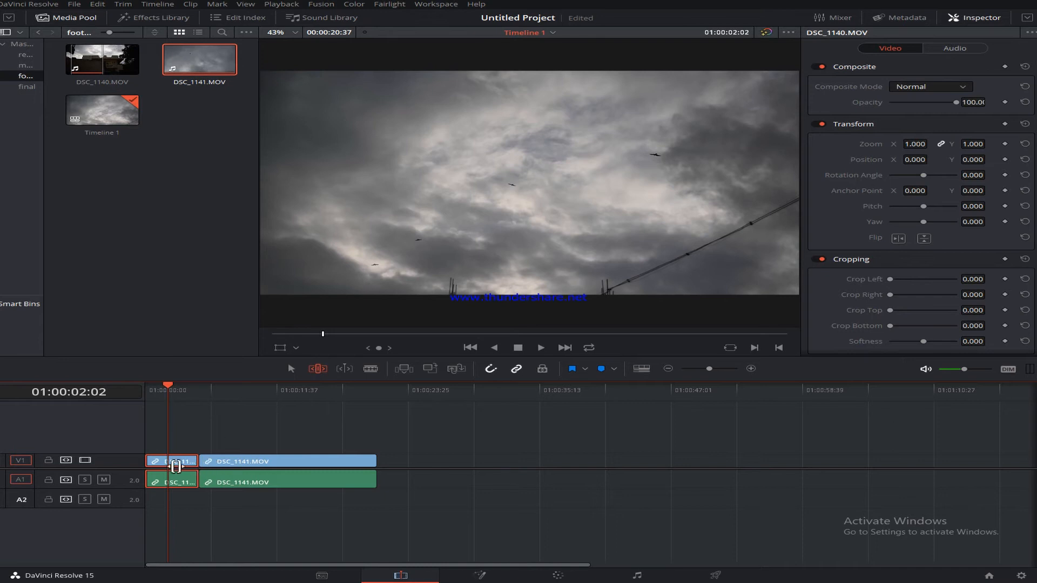
{"action": "mouse_move", "coordinate": [175, 462]}
{"action": "left_mouse_down"}
{"action": "mouse_move", "coordinate": [111, 463]}
{"action": "mouse_move", "coordinate": [162, 459]}
{"action": "left_mouse_up"}
{"action": "left_click_drag", "start_coordinate": [173, 393], "coordinate": [171, 393]}
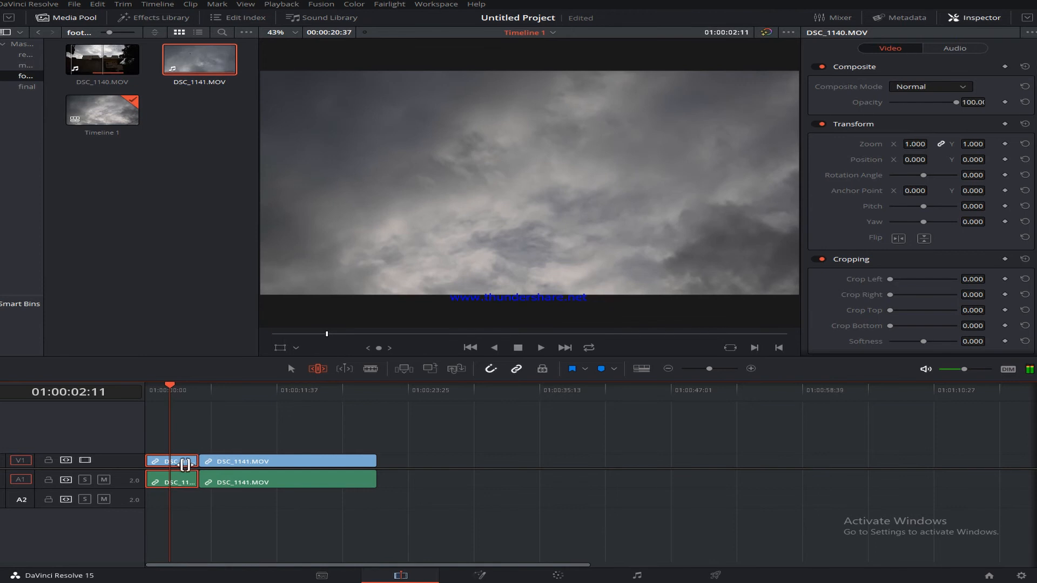
{"action": "left_click_drag", "start_coordinate": [170, 461], "coordinate": [139, 462]}
Step: Split the DSC_1140.MOV clip at 01:00:02:11 and cut DSC_1141.MOV at three points with the blade tool
{"action": "left_click", "coordinate": [370, 369]}
{"action": "left_click", "coordinate": [179, 461]}
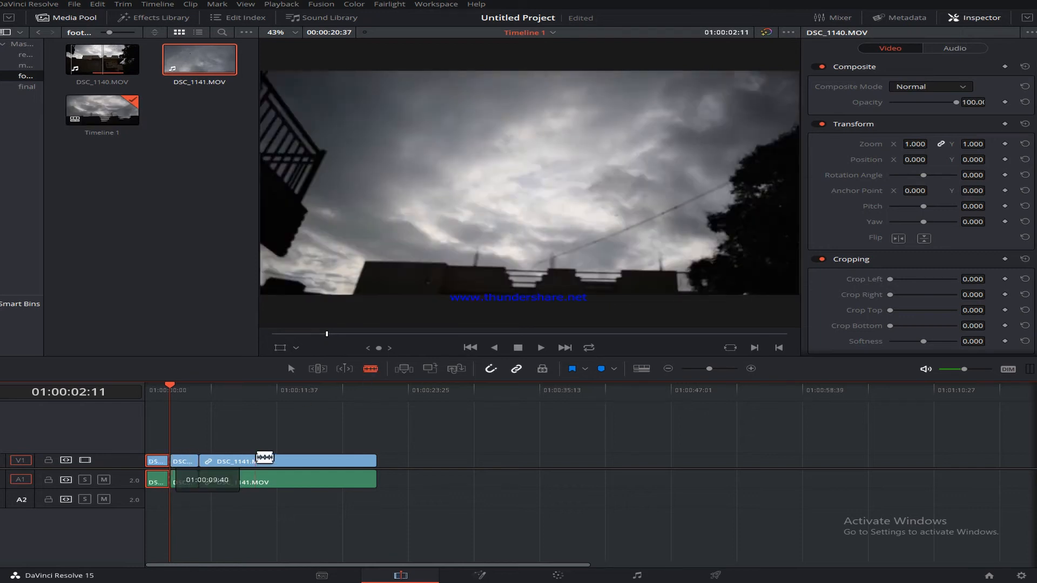
{"action": "left_click", "coordinate": [254, 461]}
{"action": "left_click", "coordinate": [316, 463]}
{"action": "left_click", "coordinate": [352, 461]}
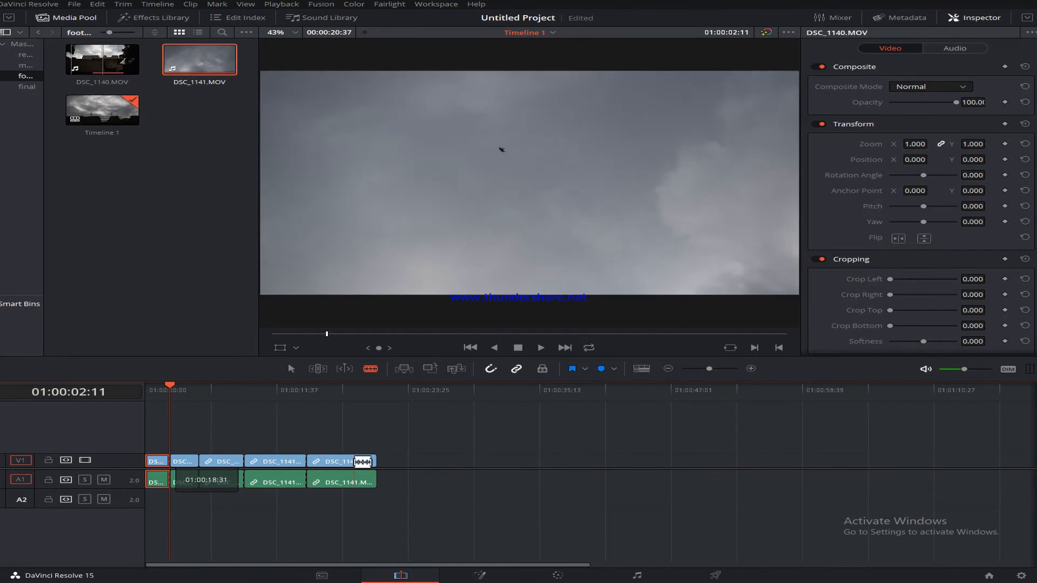
Step: Delete the DSC_1141.MOV segment at 01:00:11:35 from the timeline and undo the deletion
{"action": "left_click_drag", "start_coordinate": [168, 384], "coordinate": [276, 406]}
{"action": "left_click", "coordinate": [297, 368]}
{"action": "left_click", "coordinate": [284, 482]}
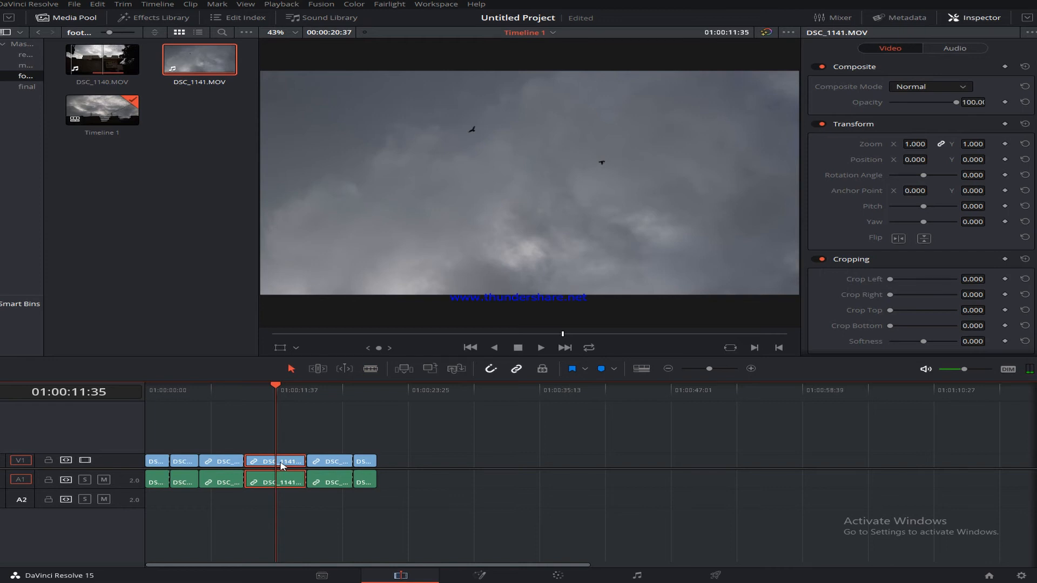
{"action": "key", "text": "BackSpace"}
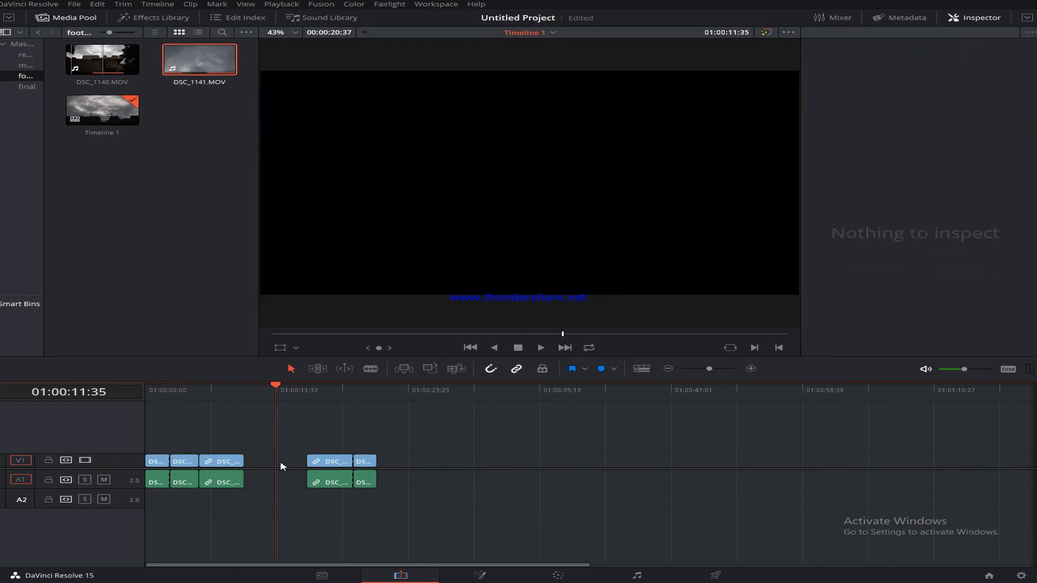
{"action": "key", "text": "ctrl+z"}
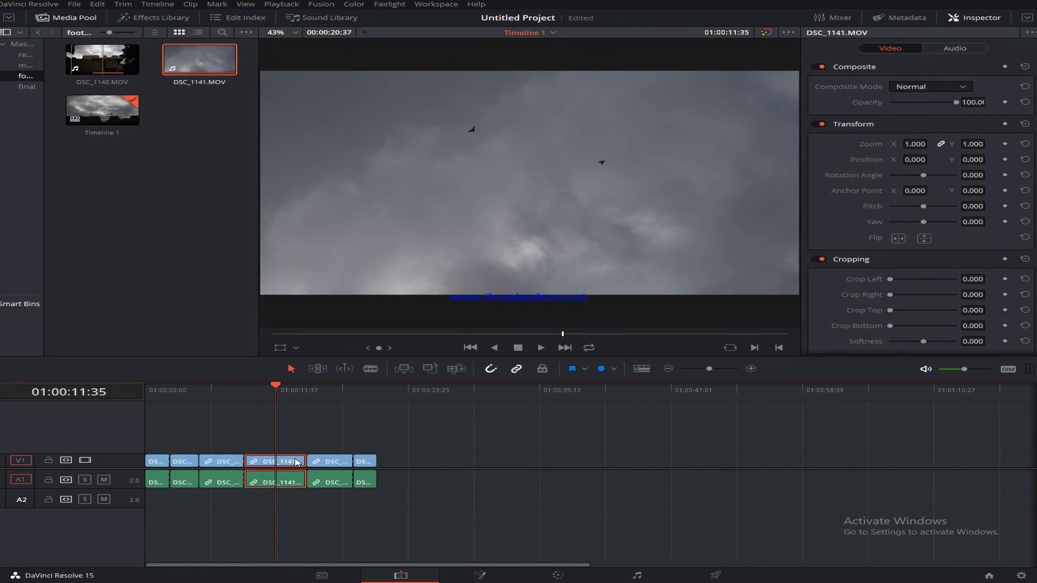
Step: Ripple delete the DSC_1141.MOV segment under the playhead at 01:00:11:35, then park the playhead at 01:00:01:40 in the first clip
{"action": "key", "text": "Delete"}
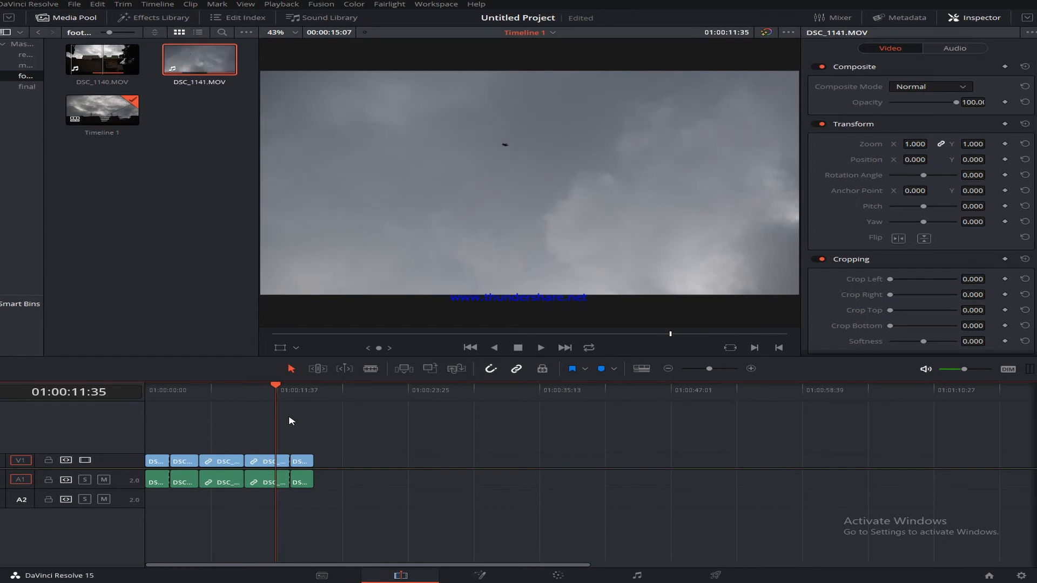
{"action": "key", "text": "Up"}
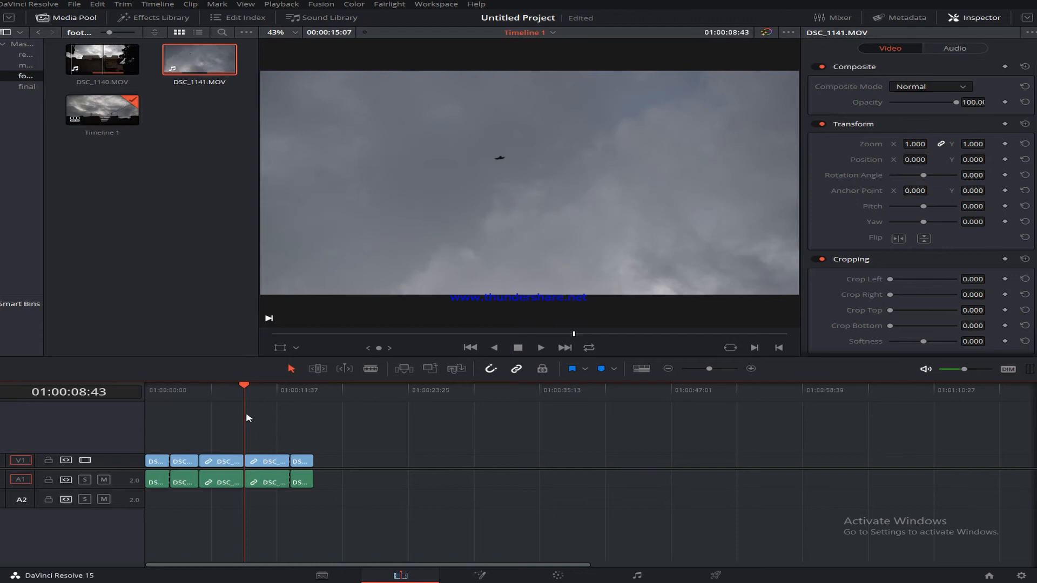
{"action": "left_click", "coordinate": [171, 402]}
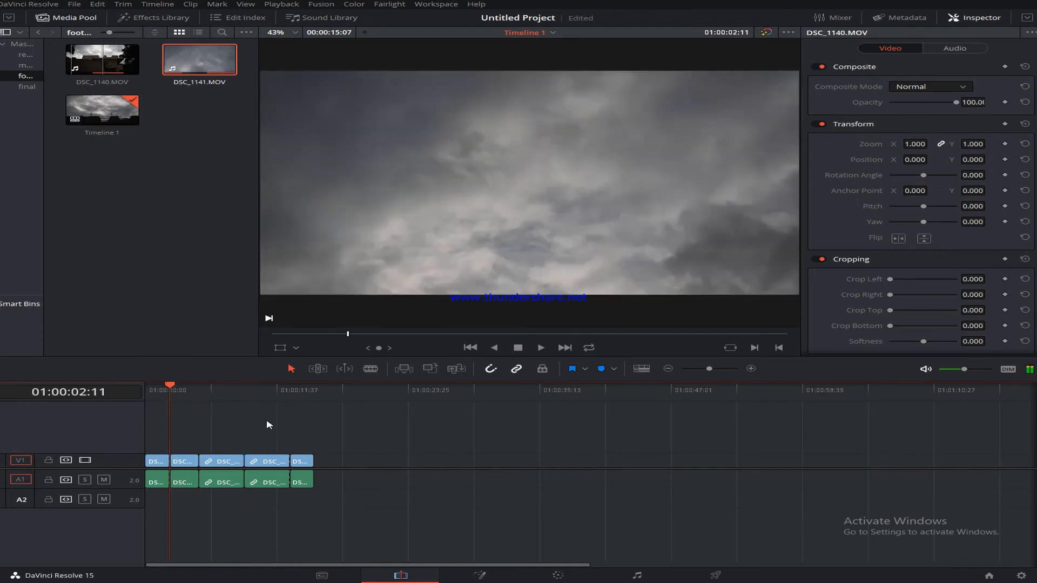
{"action": "scroll", "coordinate": [295, 430], "scroll_direction": "up", "scroll_amount": 8}
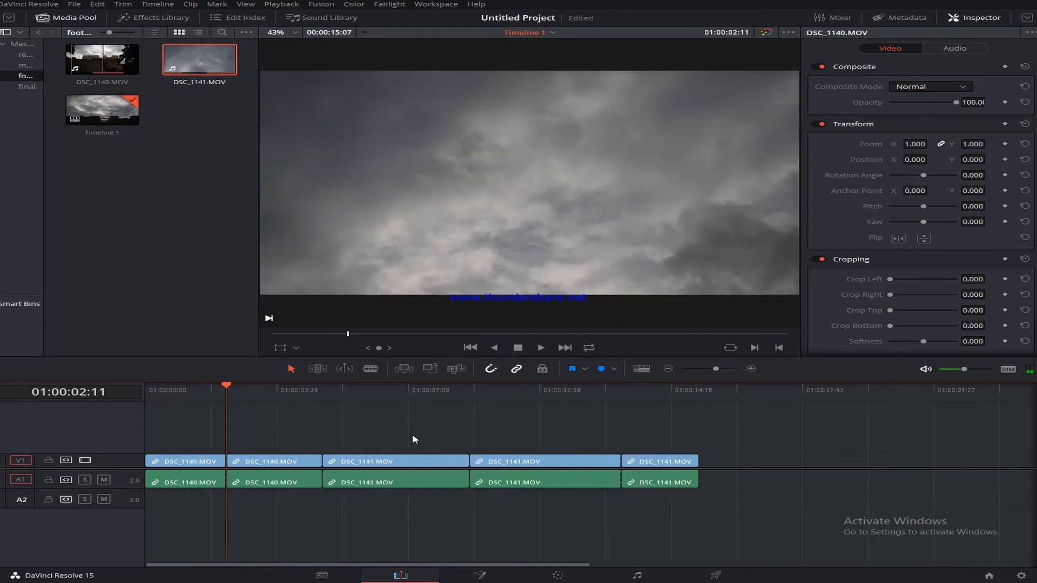
{"action": "left_click", "coordinate": [459, 390]}
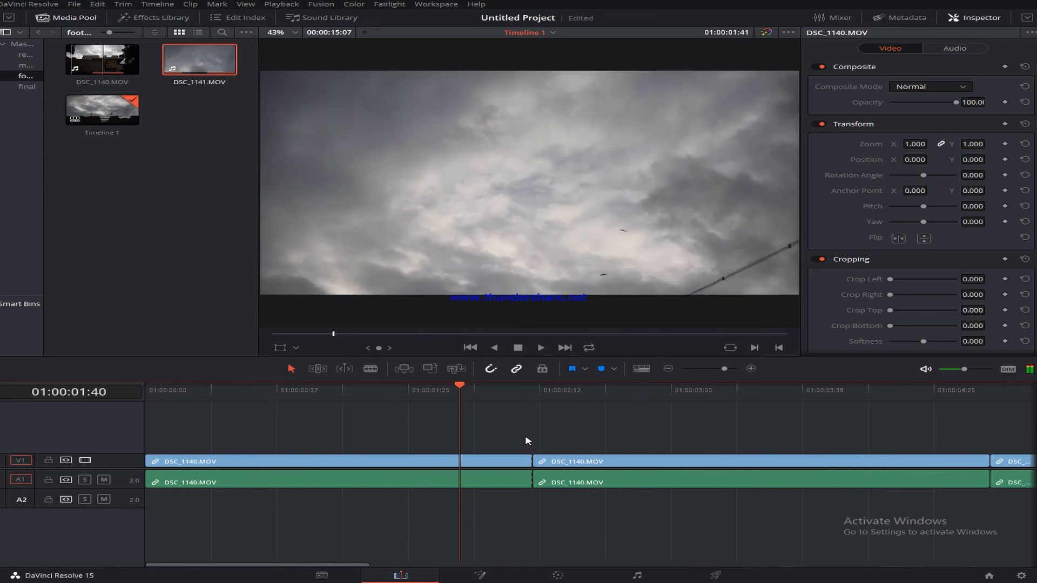
{"action": "scroll", "coordinate": [521, 444], "scroll_direction": "down", "scroll_amount": 3}
Step: Move the first DSC_1140.MOV segment up to track V2 and shift the second one earlier on V1 so they overlap
{"action": "left_click", "coordinate": [336, 460]}
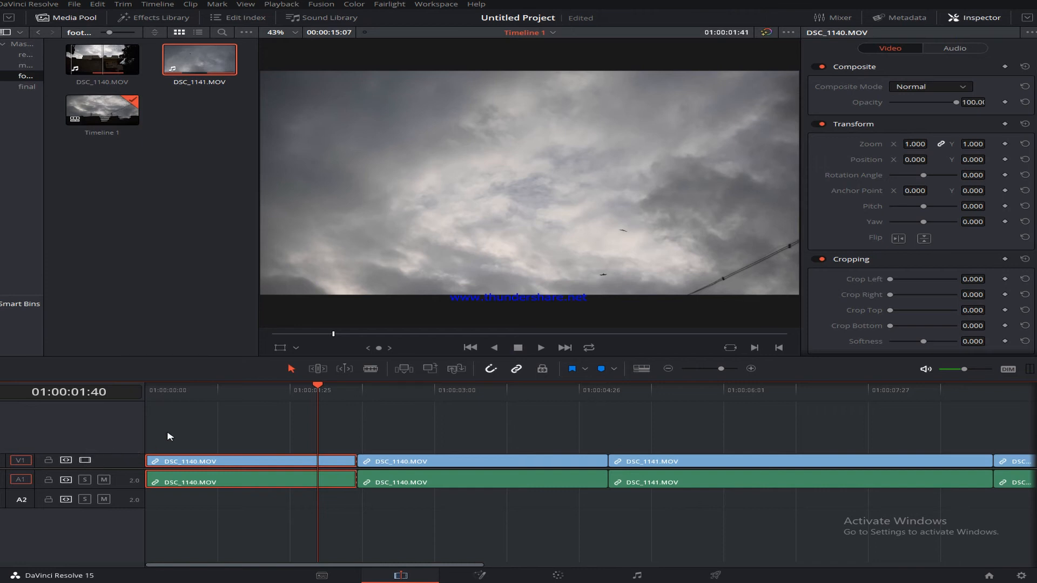
{"action": "left_click_drag", "start_coordinate": [318, 462], "coordinate": [334, 419]}
{"action": "left_click_drag", "start_coordinate": [394, 463], "coordinate": [271, 464]}
{"action": "left_click", "coordinate": [273, 444]}
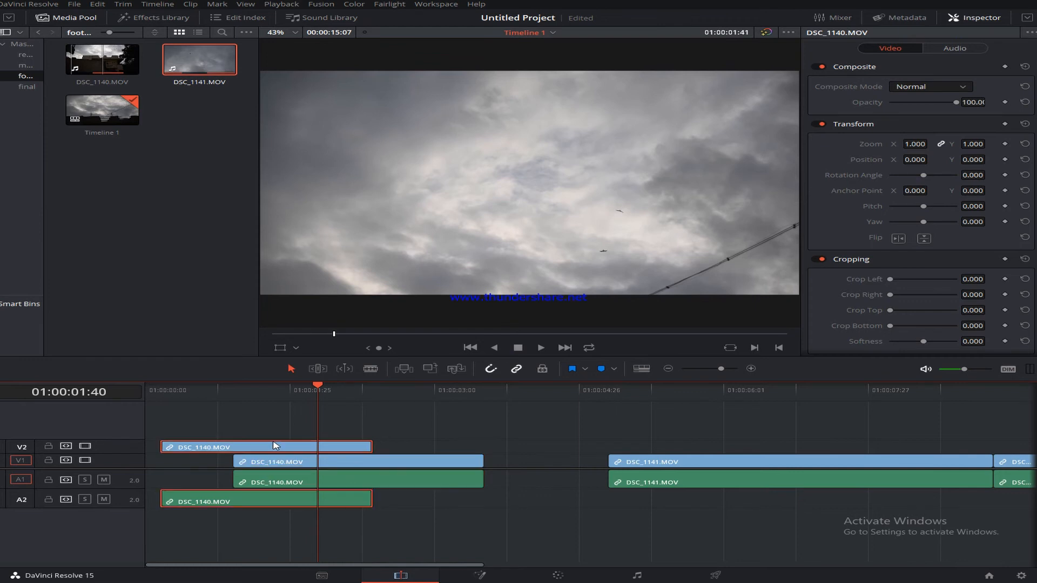
Step: Toggle video track V2 off and on again, and move its DSC_1140.MOV clip up to a new track V3
{"action": "left_click", "coordinate": [85, 446]}
{"action": "left_click", "coordinate": [85, 447]}
{"action": "left_click", "coordinate": [85, 446]}
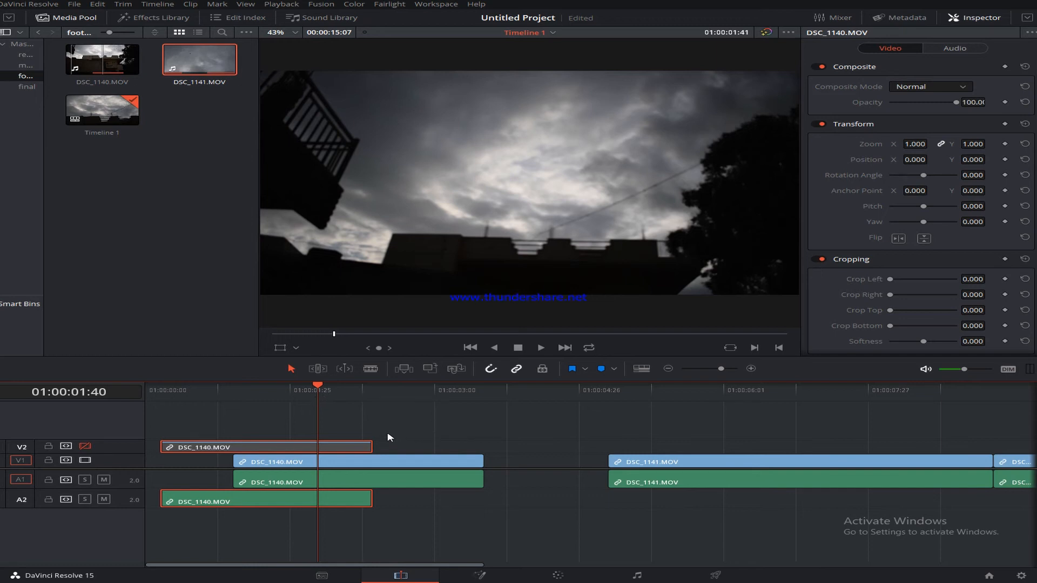
{"action": "left_click_drag", "start_coordinate": [344, 448], "coordinate": [353, 415]}
{"action": "left_click", "coordinate": [85, 446]}
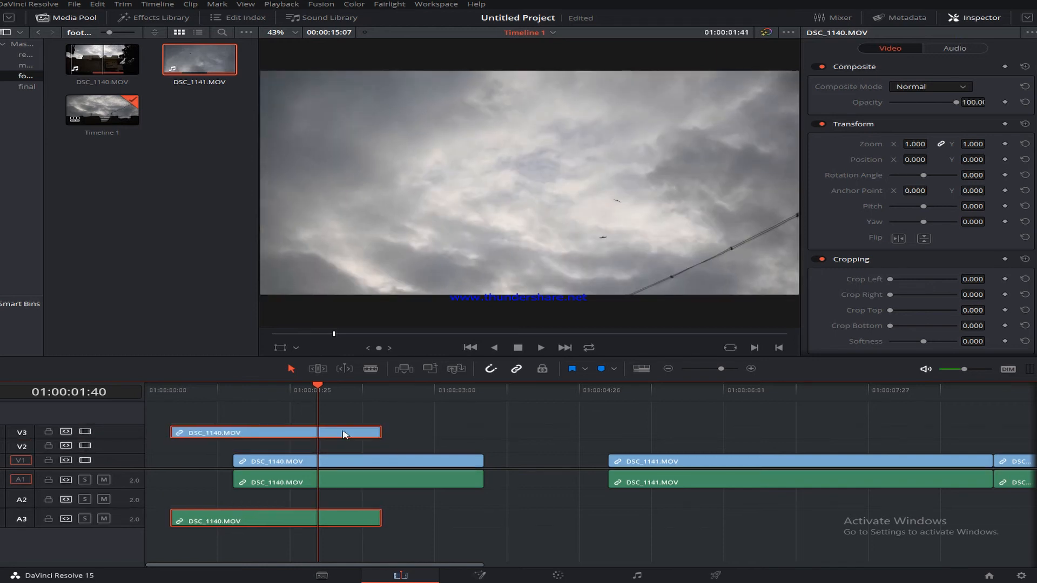
Step: Toggle video track V3 off and on, and move its DSC_1140.MOV clip to the start of the timeline
{"action": "left_click", "coordinate": [85, 432]}
{"action": "left_click", "coordinate": [84, 432]}
{"action": "left_click", "coordinate": [85, 432]}
{"action": "left_click", "coordinate": [85, 432]}
{"action": "left_click_drag", "start_coordinate": [230, 432], "coordinate": [154, 436]}
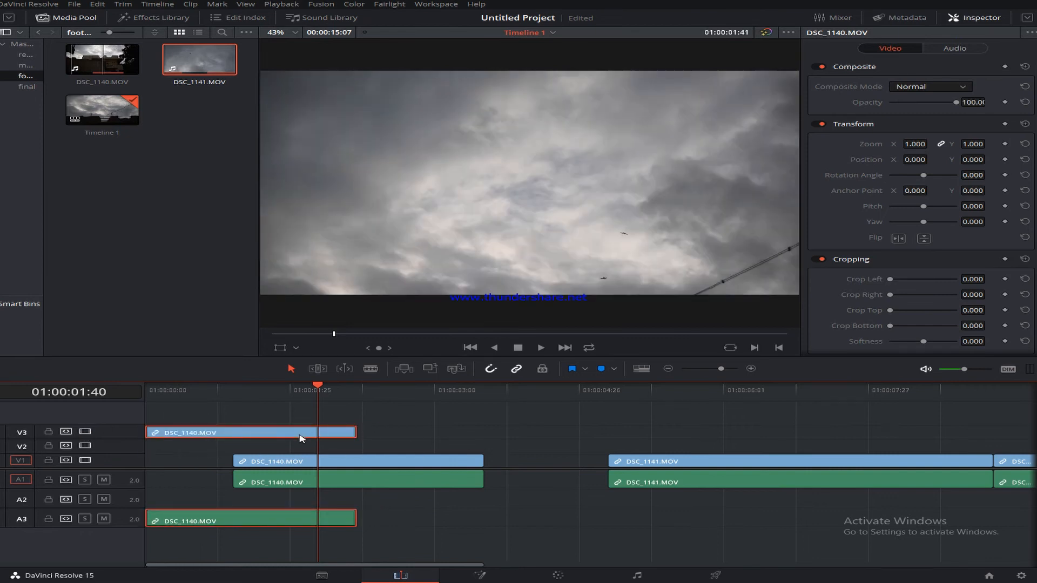
Step: Delete both DSC_1140.MOV clips from the timeline and close the empty gap before the first DSC_1141.MOV segment
{"action": "key", "text": "Delete"}
{"action": "left_click", "coordinate": [361, 464]}
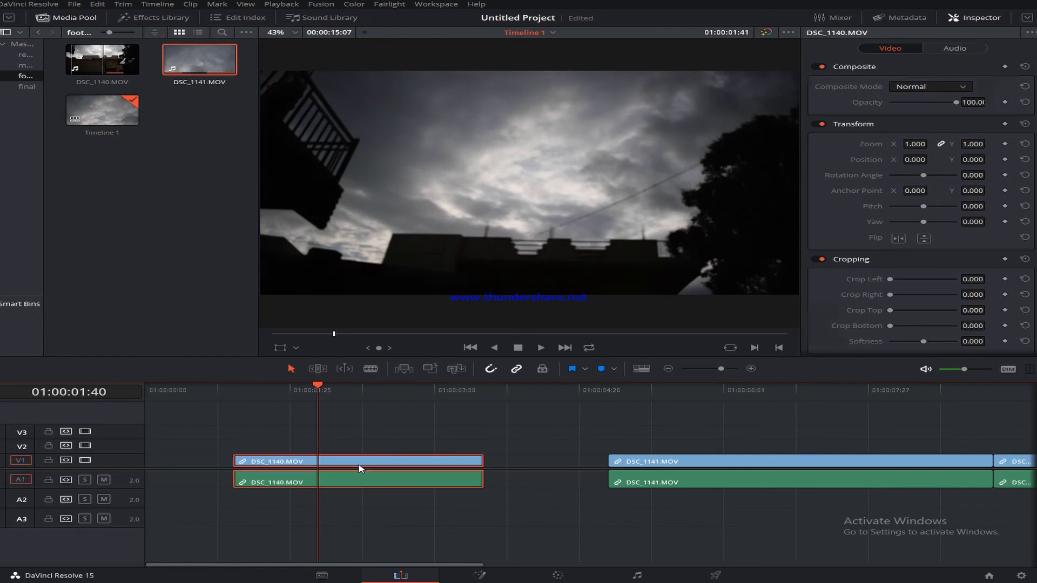
{"action": "key", "text": "Delete"}
{"action": "left_click", "coordinate": [361, 464]}
{"action": "left_click", "coordinate": [411, 482]}
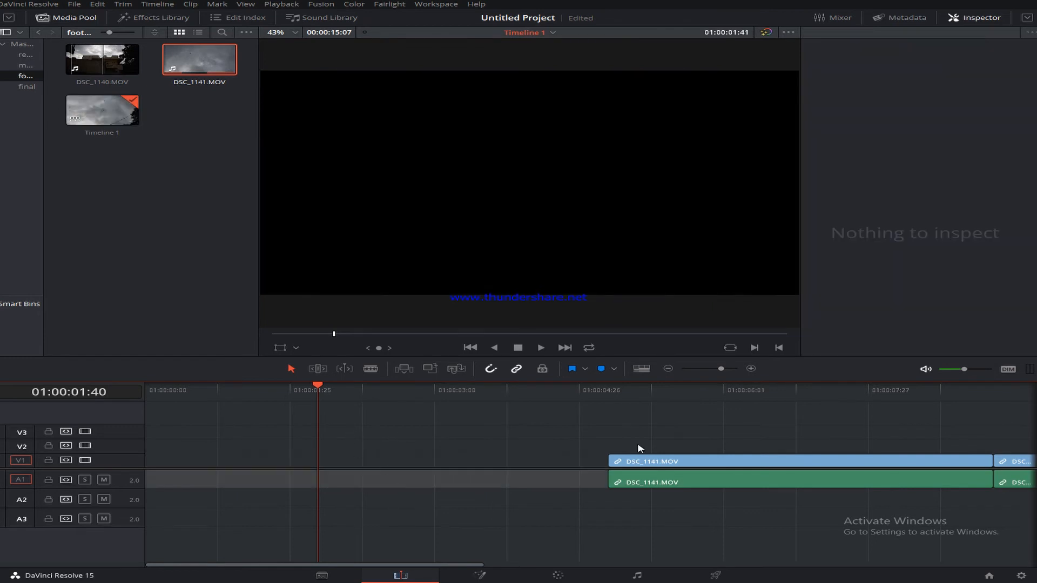
{"action": "left_click", "coordinate": [423, 466]}
{"action": "key", "text": "Delete"}
Step: Delete all DSC_1141.MOV segments that follow the first one on the timeline
{"action": "left_click_drag", "start_coordinate": [321, 393], "coordinate": [232, 400]}
{"action": "left_click_drag", "start_coordinate": [648, 425], "coordinate": [1029, 486]}
{"action": "key", "text": "Delete"}
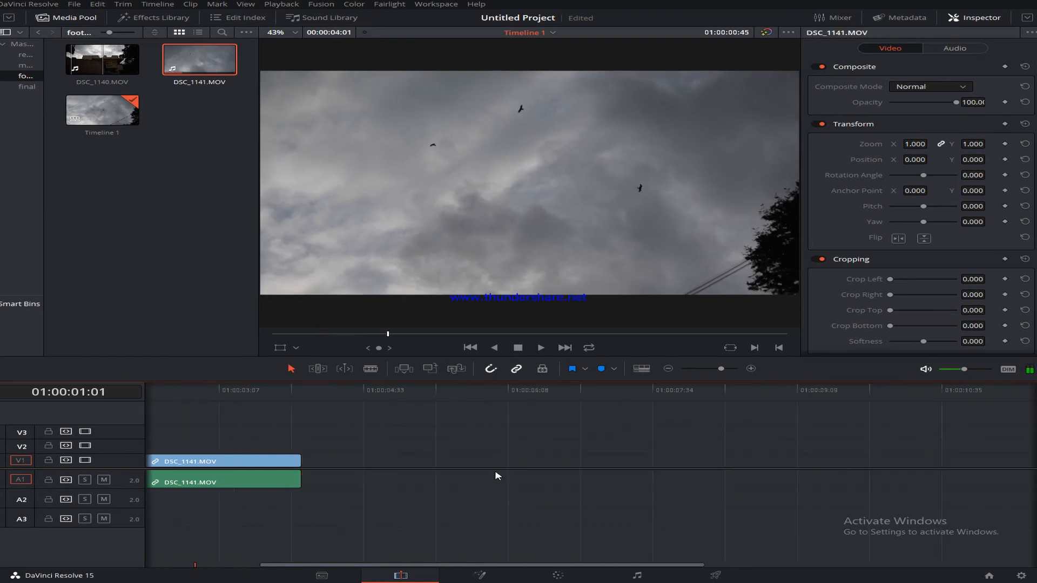
Step: View the remaining DSC_1141.MOV clip on the Fusion page from the timeline start and from 01:00:01:03, returning to the Edit page each time
{"action": "scroll", "coordinate": [410, 449], "scroll_direction": "down", "scroll_amount": 7}
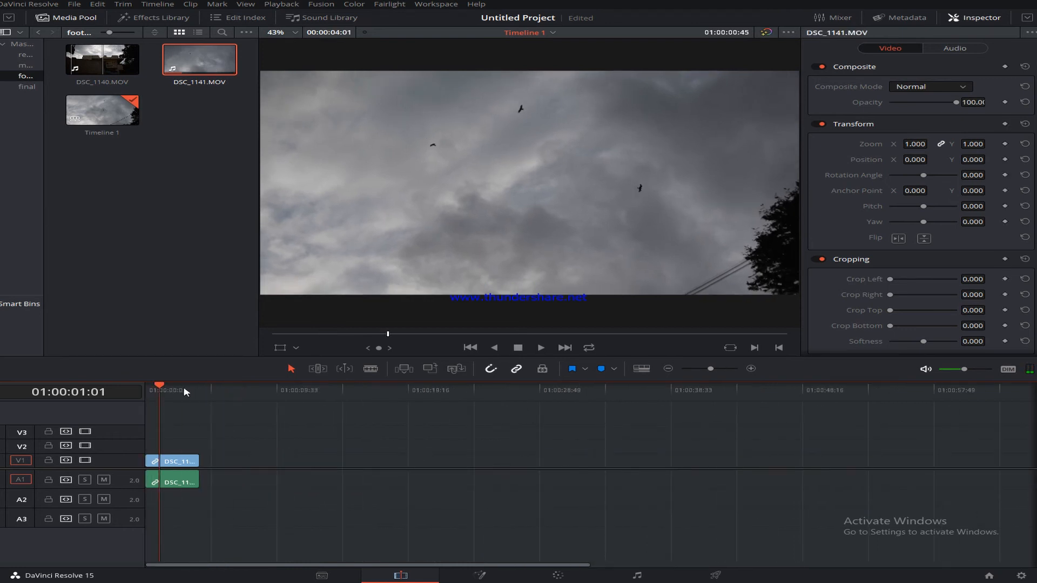
{"action": "key", "text": "Home"}
{"action": "left_click_drag", "start_coordinate": [167, 421], "coordinate": [188, 448]}
{"action": "scroll", "coordinate": [481, 468], "scroll_direction": "up", "scroll_amount": 5}
{"action": "scroll", "coordinate": [481, 468], "scroll_direction": "up", "scroll_amount": 1}
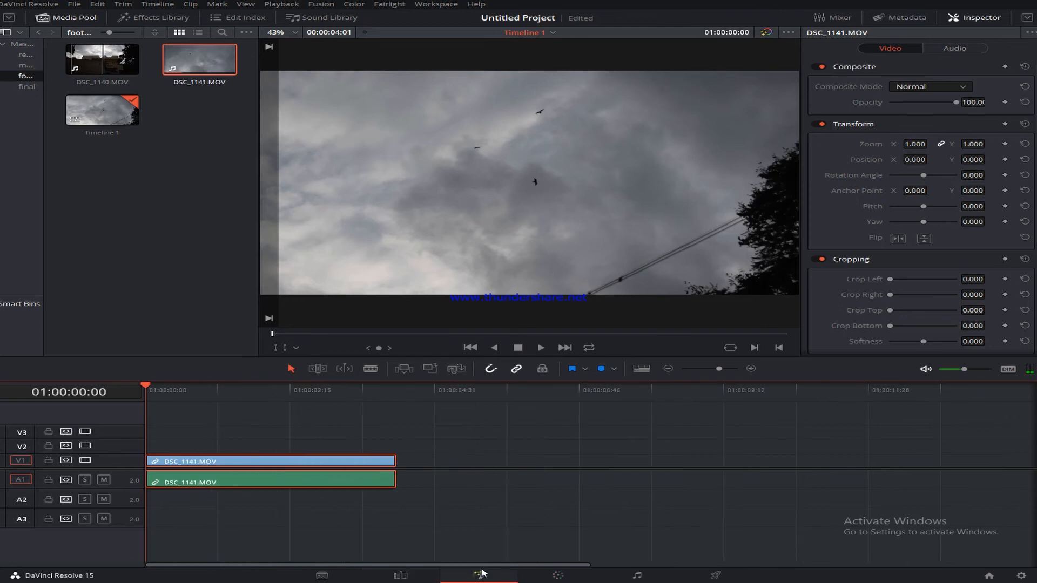
{"action": "left_click", "coordinate": [481, 576]}
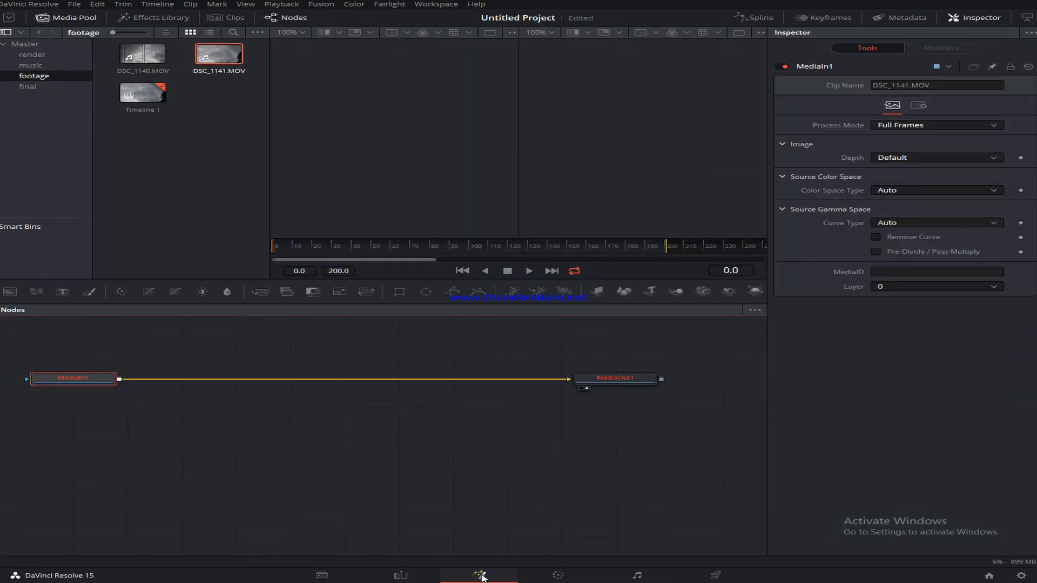
{"action": "left_click", "coordinate": [401, 576]}
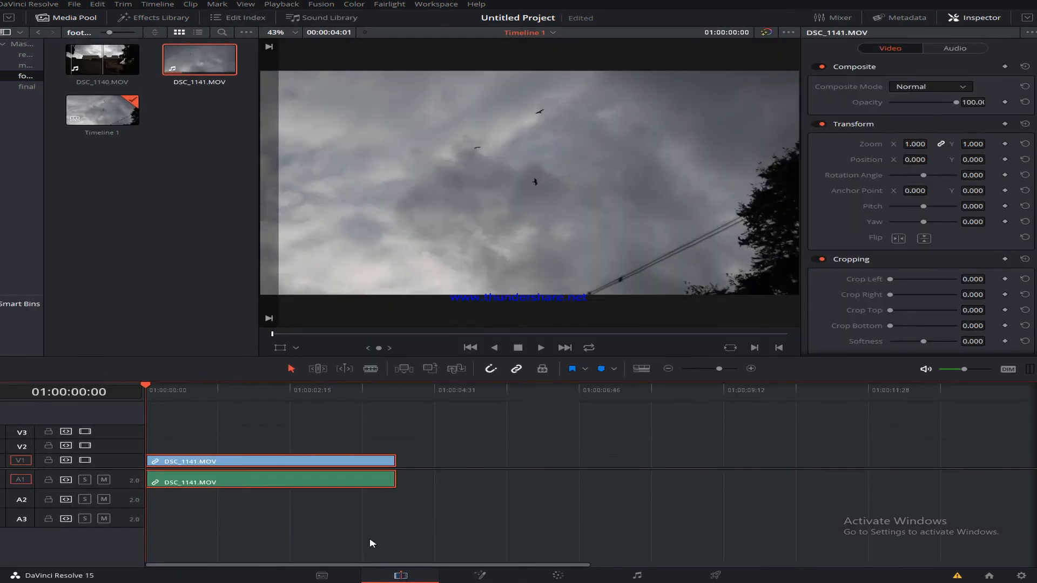
{"action": "left_click", "coordinate": [211, 390]}
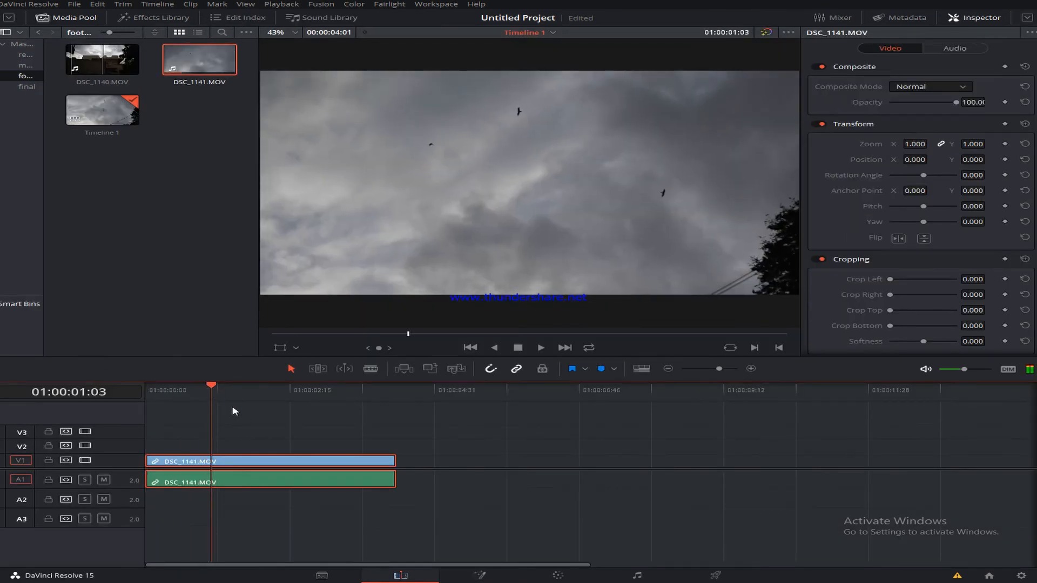
{"action": "left_click", "coordinate": [481, 576]}
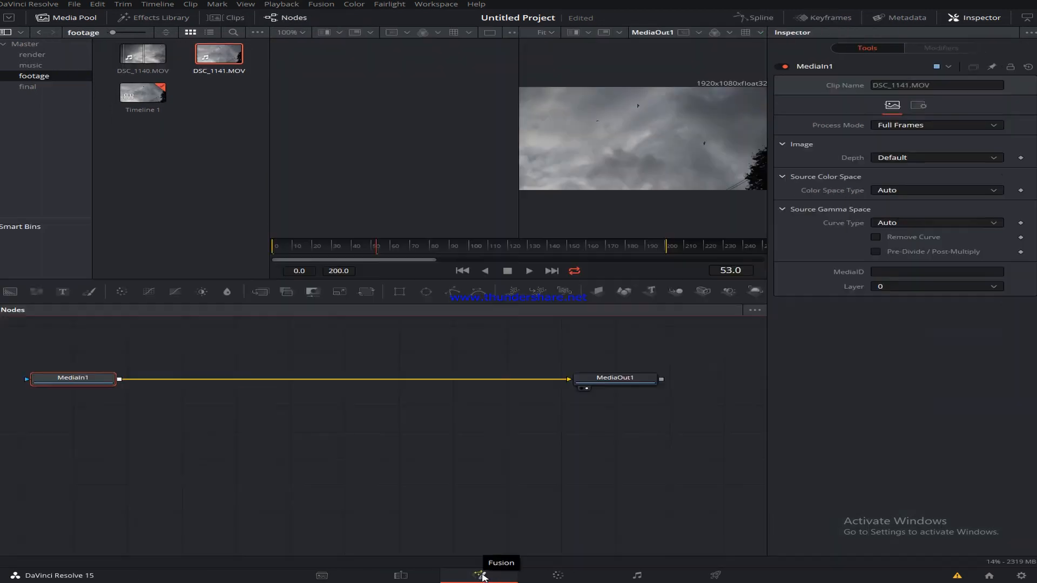
{"action": "left_click", "coordinate": [401, 576]}
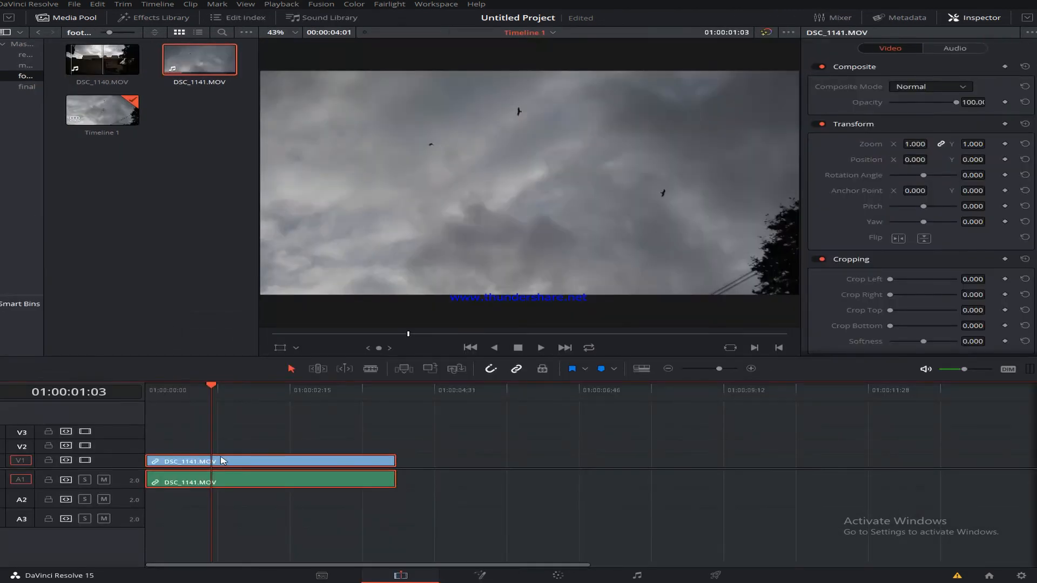
Step: Convert the DSC_1141.MOV timeline clip into a new Fusion clip and open it on the Fusion page
{"action": "left_click_drag", "start_coordinate": [227, 436], "coordinate": [272, 512]}
{"action": "right_click", "coordinate": [252, 467]}
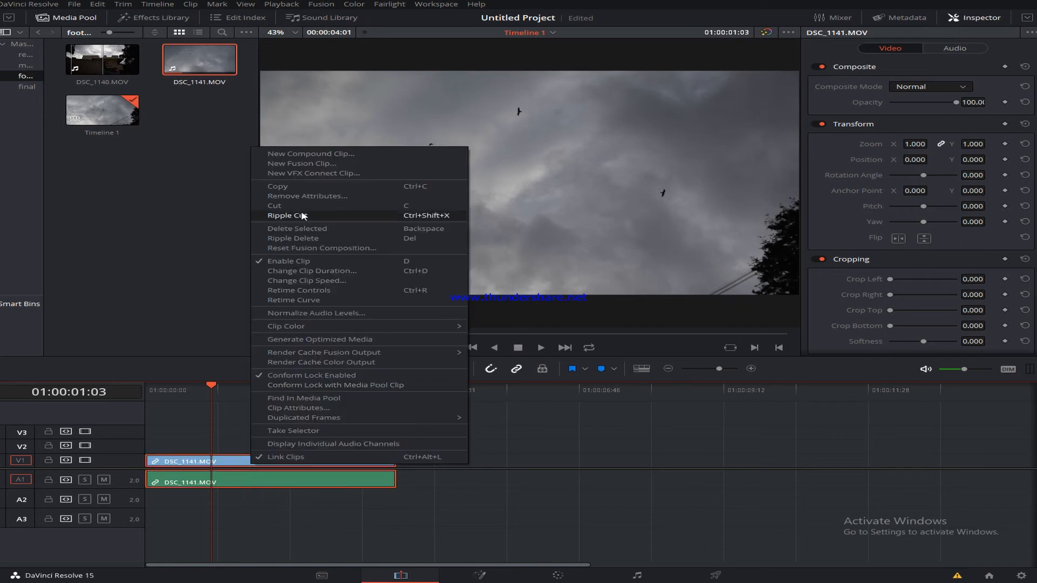
{"action": "left_click", "coordinate": [295, 164]}
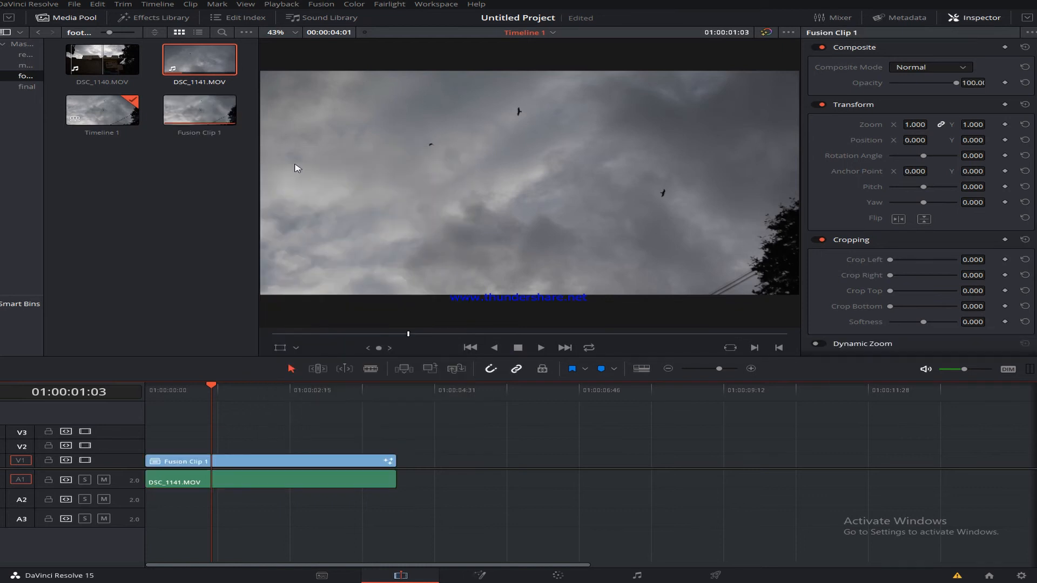
{"action": "left_click", "coordinate": [200, 113]}
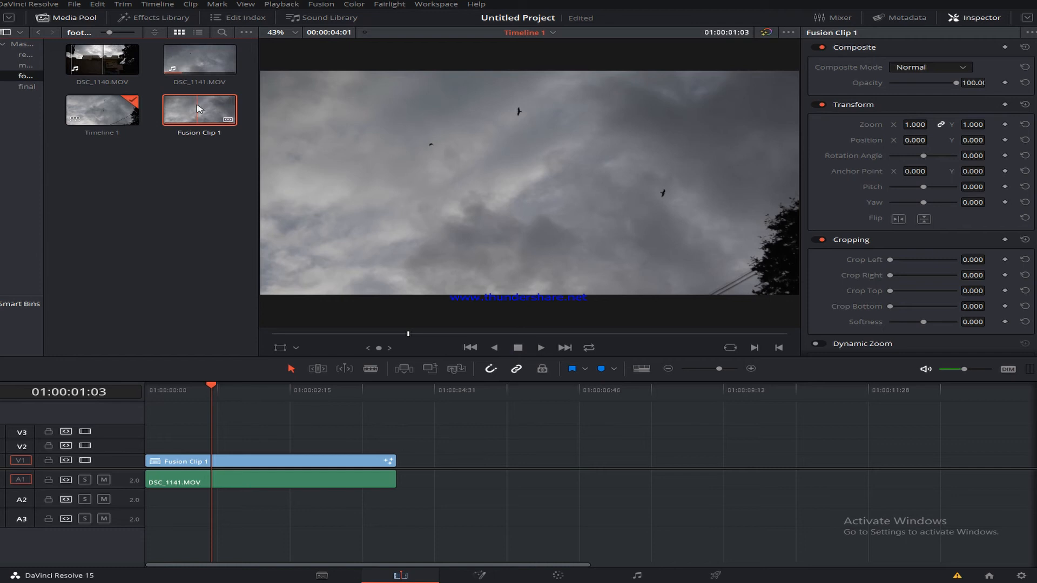
{"action": "left_click", "coordinate": [480, 577]}
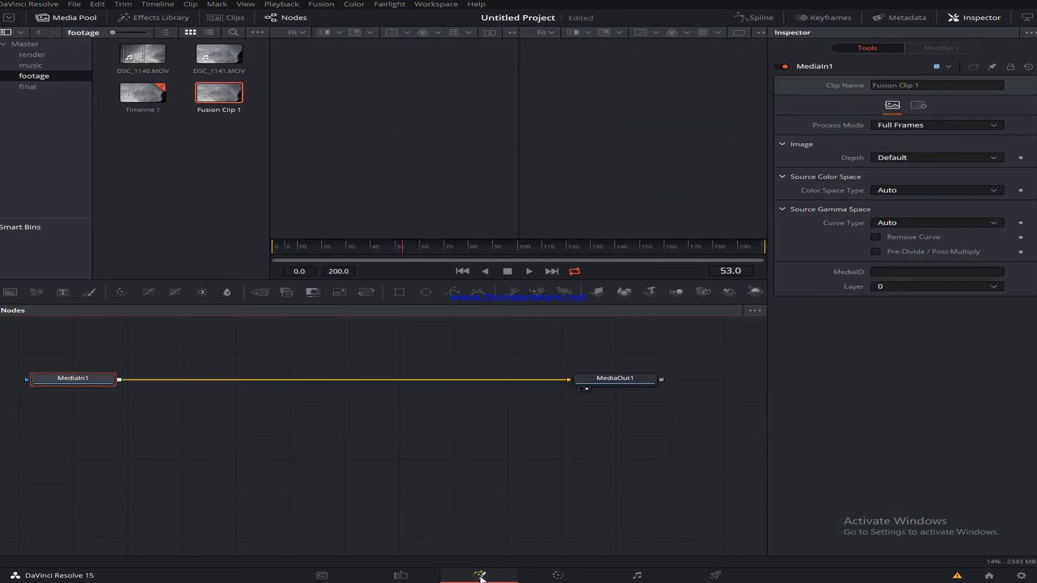
Step: Move the MediaIn1 and MediaOut1 nodes lower in the node graph, keeping them roughly level with each other
{"action": "left_click_drag", "start_coordinate": [73, 378], "coordinate": [70, 412]}
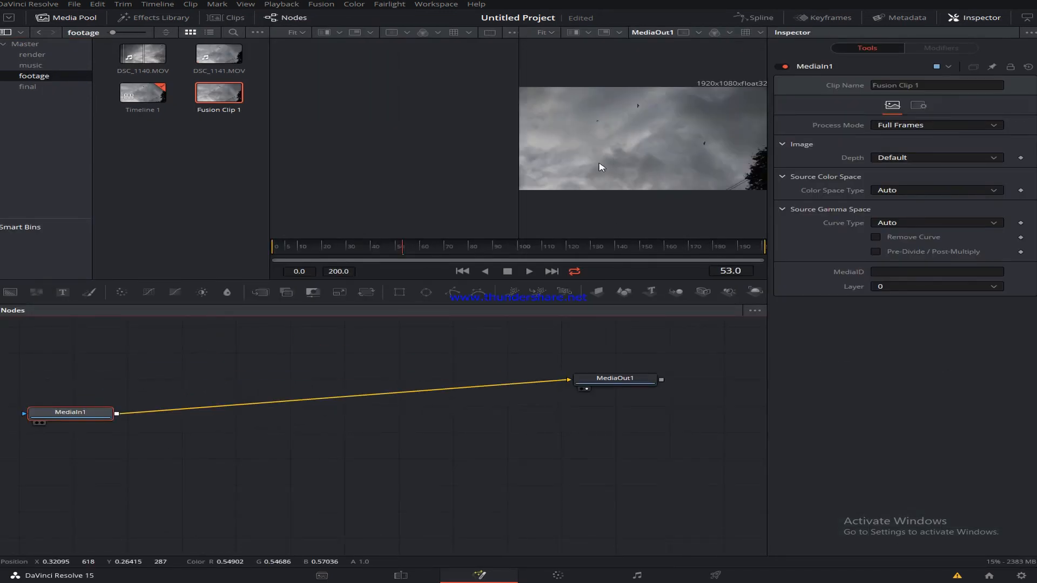
{"action": "left_click_drag", "start_coordinate": [613, 378], "coordinate": [622, 403]}
{"action": "mouse_move", "coordinate": [70, 413]}
{"action": "left_mouse_down"}
{"action": "mouse_move", "coordinate": [53, 436]}
{"action": "mouse_move", "coordinate": [67, 429]}
{"action": "left_mouse_up"}
{"action": "left_click_drag", "start_coordinate": [623, 404], "coordinate": [628, 432]}
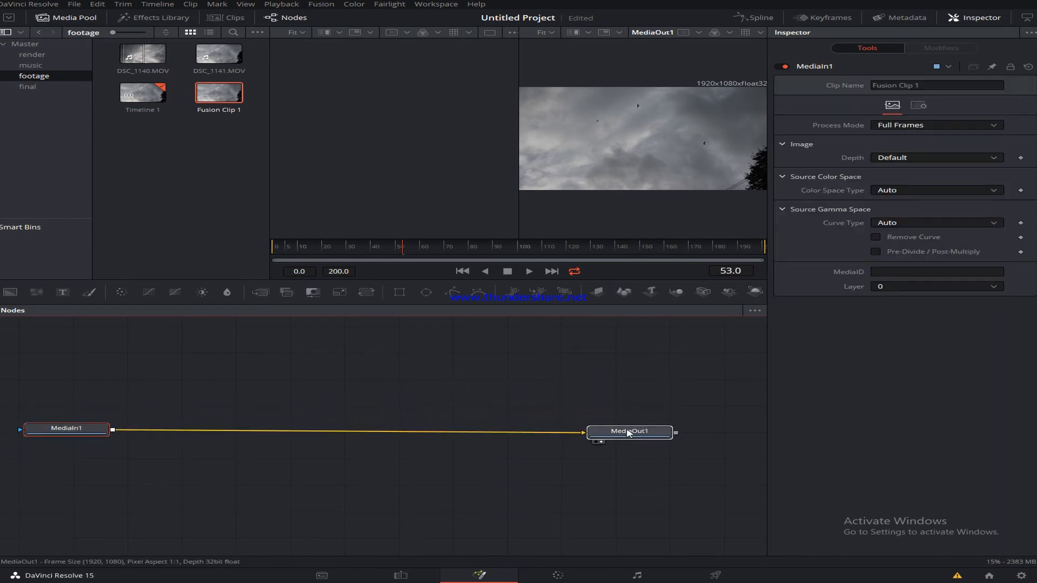
{"action": "left_click_drag", "start_coordinate": [71, 433], "coordinate": [69, 437]}
{"action": "left_click", "coordinate": [69, 437]}
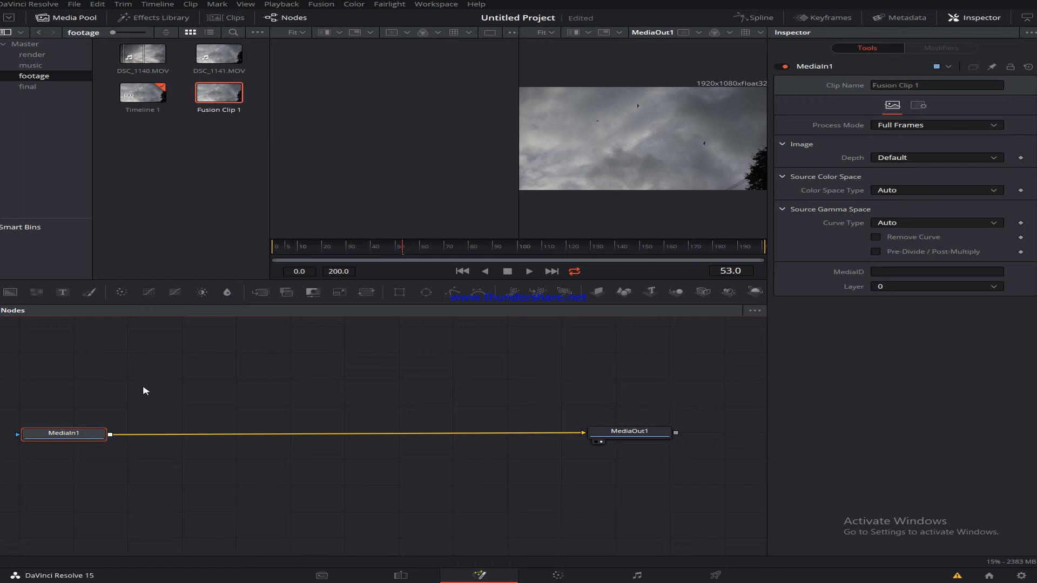
Step: Examine the MediaIn1 and MediaOut1 nodes at different zoom levels and inspect the settings of MediaOut1
{"action": "left_click", "coordinate": [143, 390]}
{"action": "left_click_drag", "start_coordinate": [14, 362], "coordinate": [668, 505]}
{"action": "scroll", "coordinate": [521, 452], "scroll_direction": "down", "scroll_amount": 2}
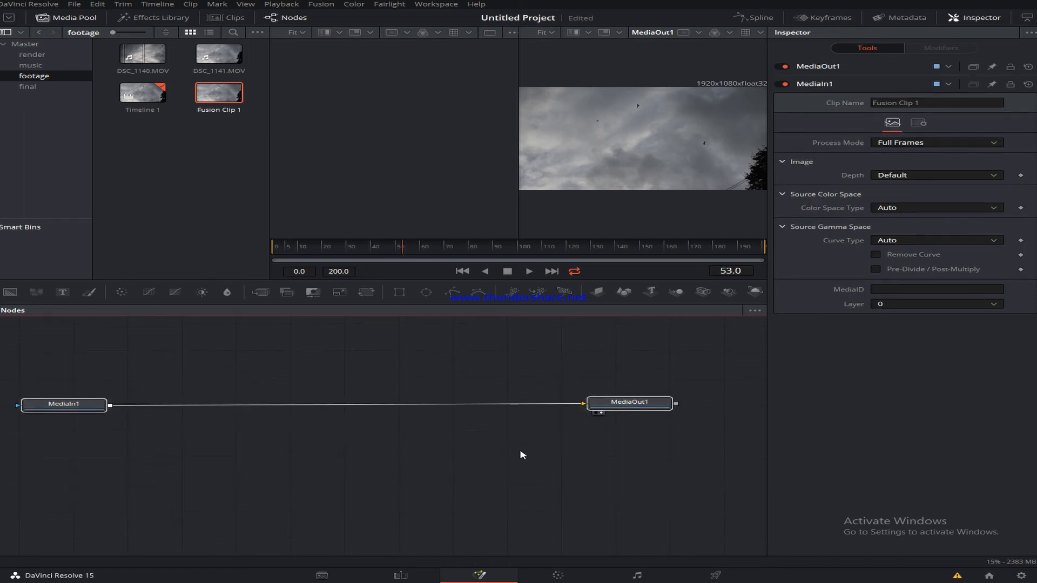
{"action": "scroll", "coordinate": [521, 455], "scroll_direction": "down", "scroll_amount": 4}
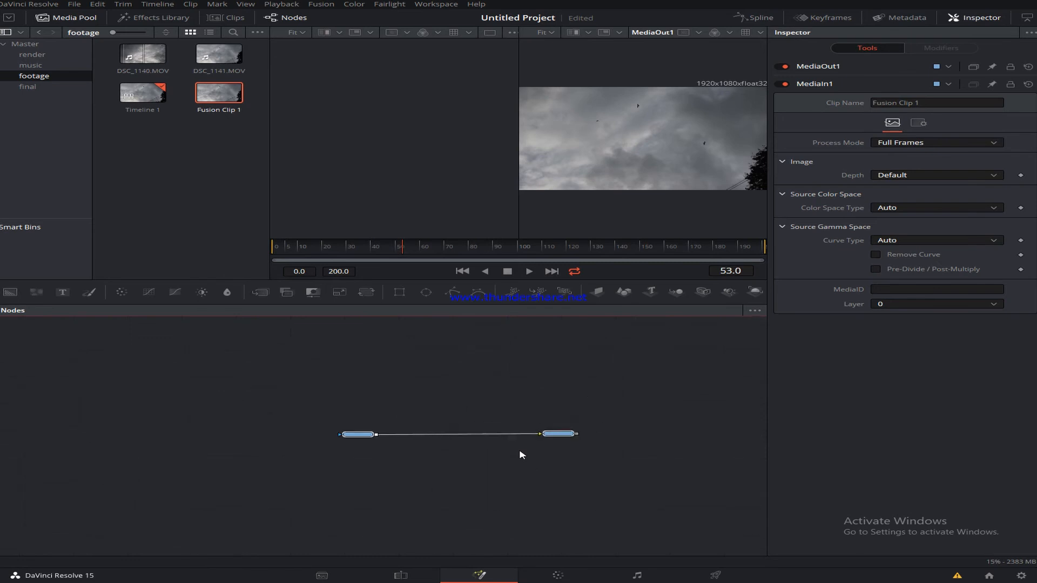
{"action": "scroll", "coordinate": [580, 451], "scroll_direction": "up", "scroll_amount": 4}
{"action": "scroll", "coordinate": [546, 454], "scroll_direction": "down", "scroll_amount": 2}
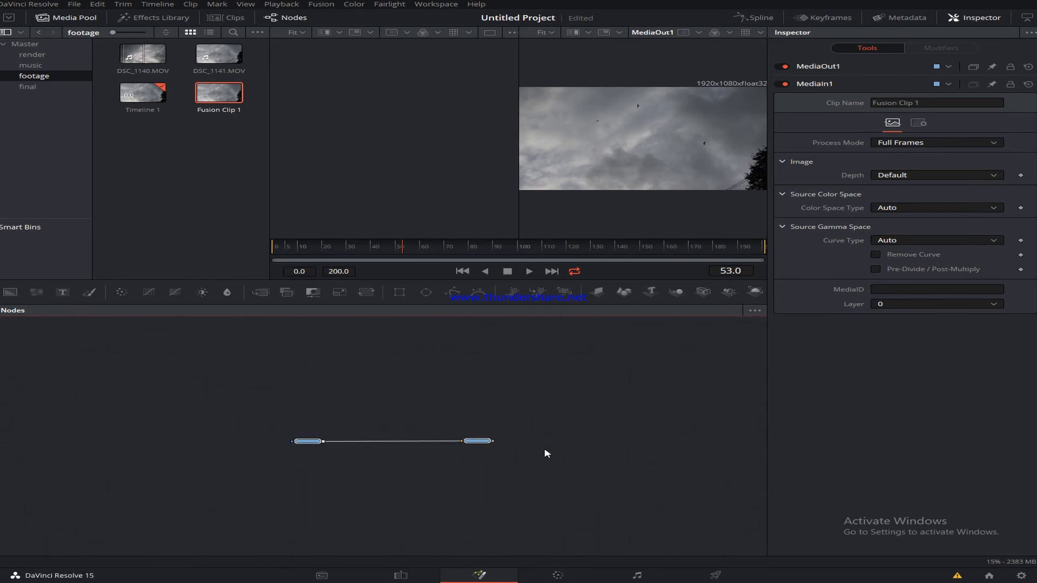
{"action": "scroll", "coordinate": [546, 453], "scroll_direction": "down", "scroll_amount": 2}
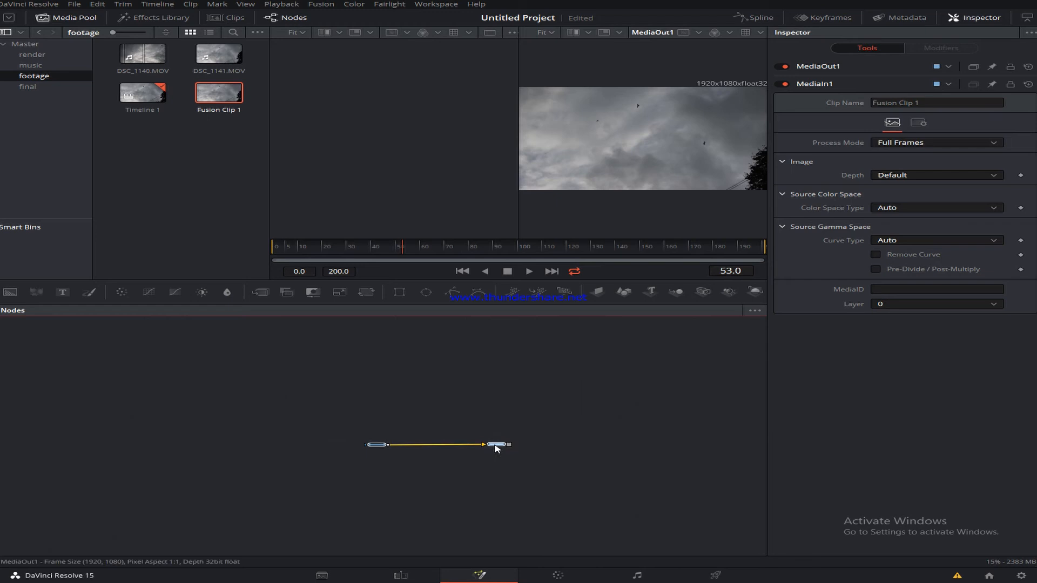
{"action": "left_click", "coordinate": [496, 446]}
{"action": "left_click", "coordinate": [497, 443]}
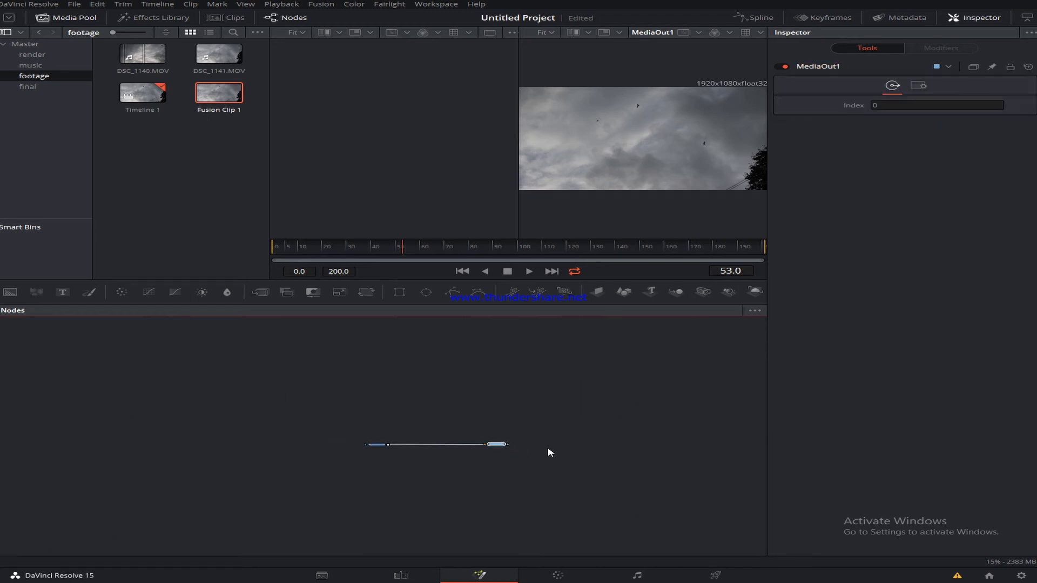
{"action": "scroll", "coordinate": [538, 470], "scroll_direction": "up", "scroll_amount": 4}
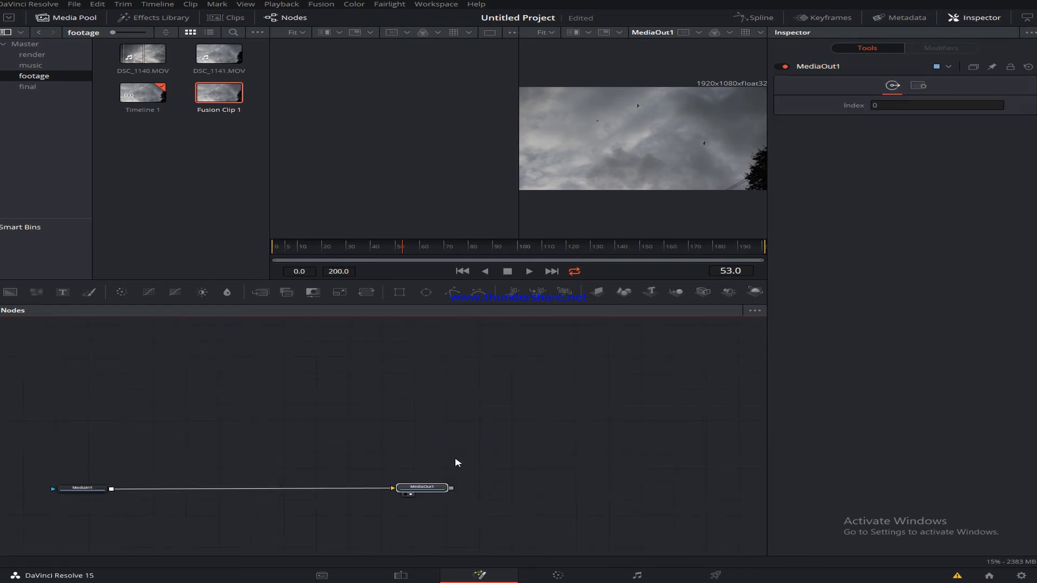
Step: Nudge the MediaOut1 node toward MediaIn1, then select both nodes and shift them together slightly upward in the graph
{"action": "left_click_drag", "start_coordinate": [417, 441], "coordinate": [504, 399]}
{"action": "left_click_drag", "start_coordinate": [512, 442], "coordinate": [498, 443]}
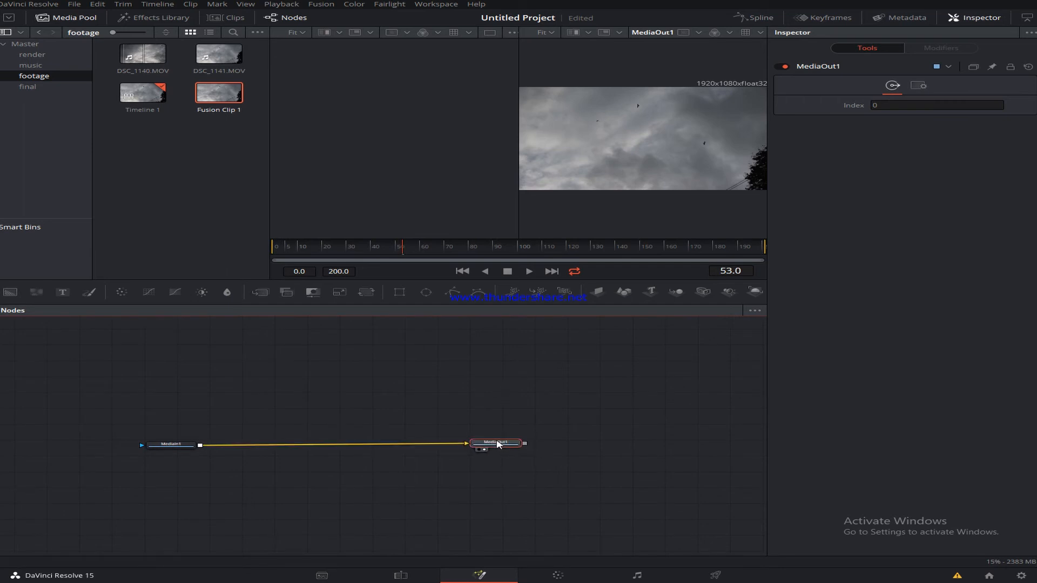
{"action": "left_click", "coordinate": [440, 421]}
{"action": "left_click_drag", "start_coordinate": [107, 398], "coordinate": [559, 487]}
{"action": "left_click_drag", "start_coordinate": [170, 445], "coordinate": [173, 439]}
{"action": "left_click", "coordinate": [276, 399]}
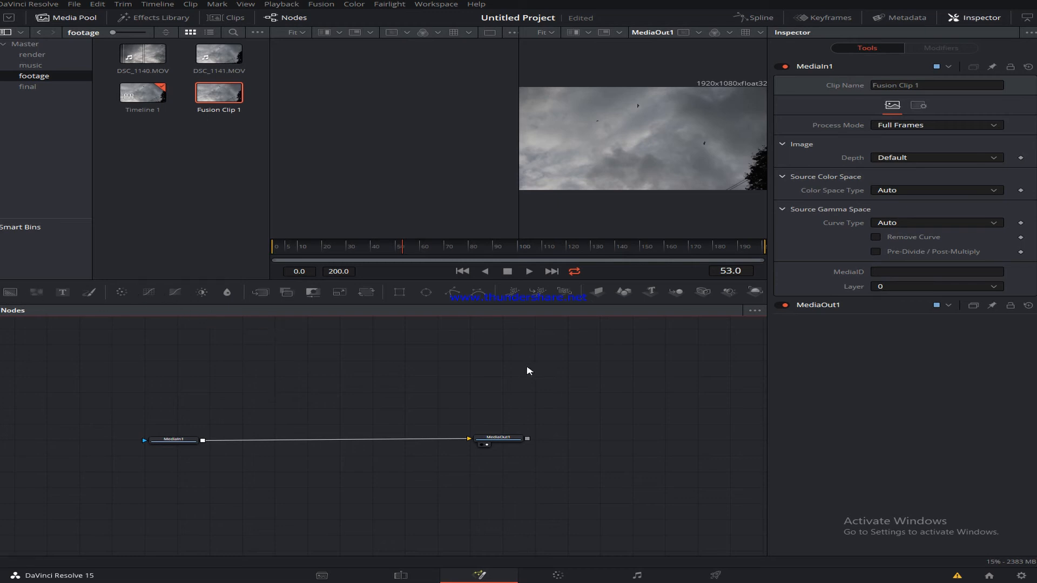
Step: Adjust the positions of the MediaIn1 and MediaOut1 nodes so the connection between them runs level, and clear the selection
{"action": "left_click_drag", "start_coordinate": [496, 438], "coordinate": [497, 443]}
{"action": "left_click_drag", "start_coordinate": [184, 442], "coordinate": [178, 447]}
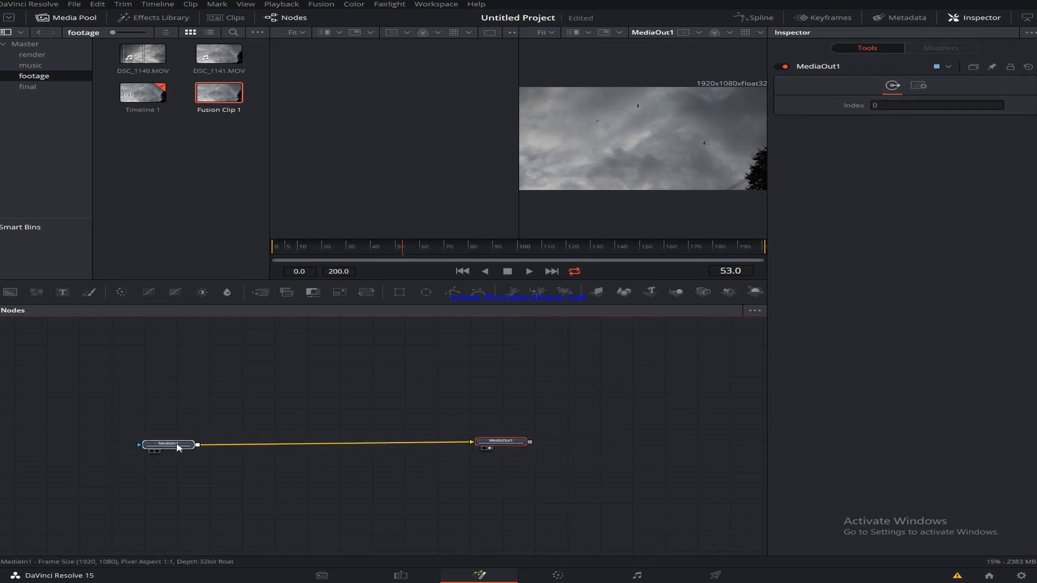
{"action": "left_click_drag", "start_coordinate": [490, 442], "coordinate": [489, 444]}
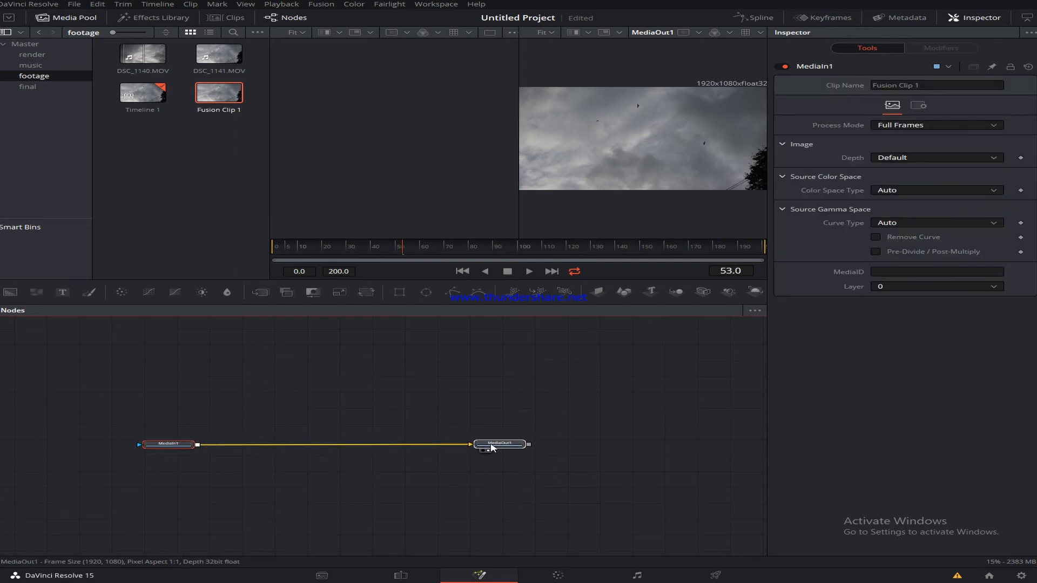
{"action": "left_click", "coordinate": [327, 382]}
Step: Display MediaIn1 in both viewers, and remove it from the right viewer so only the left one shows it
{"action": "left_click", "coordinate": [162, 444]}
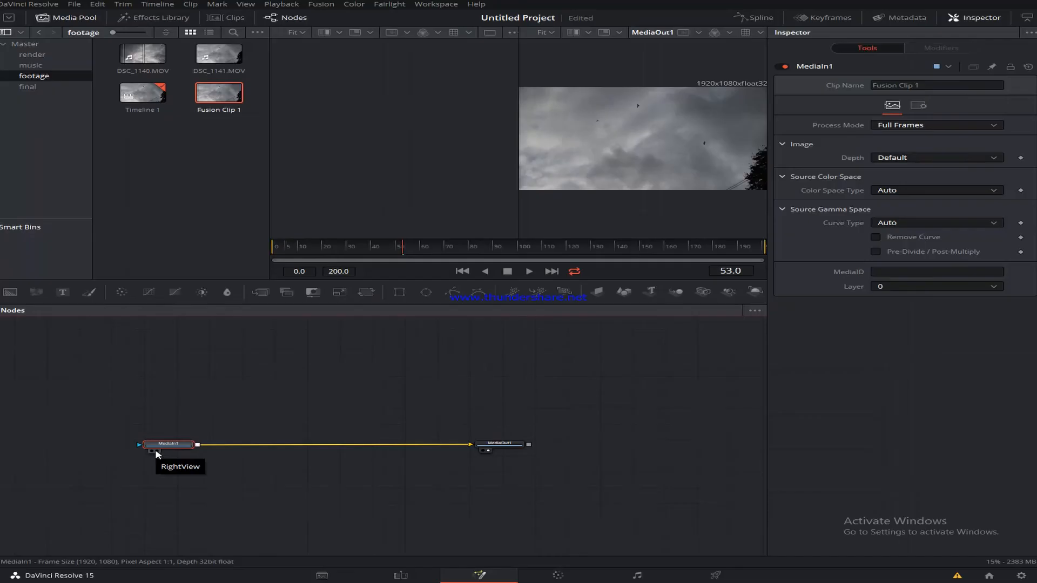
{"action": "left_click", "coordinate": [157, 452]}
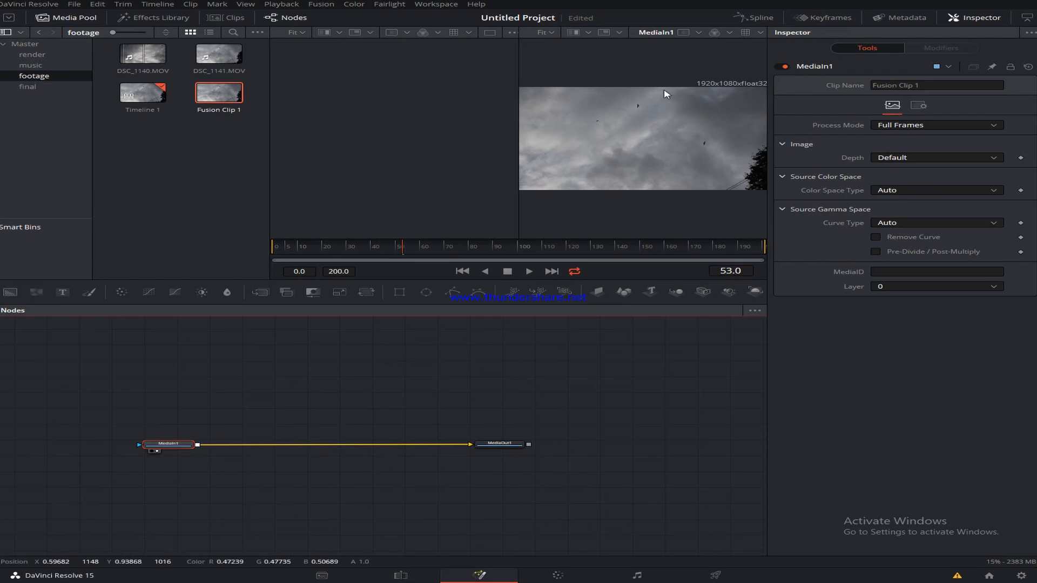
{"action": "left_click", "coordinate": [152, 451]}
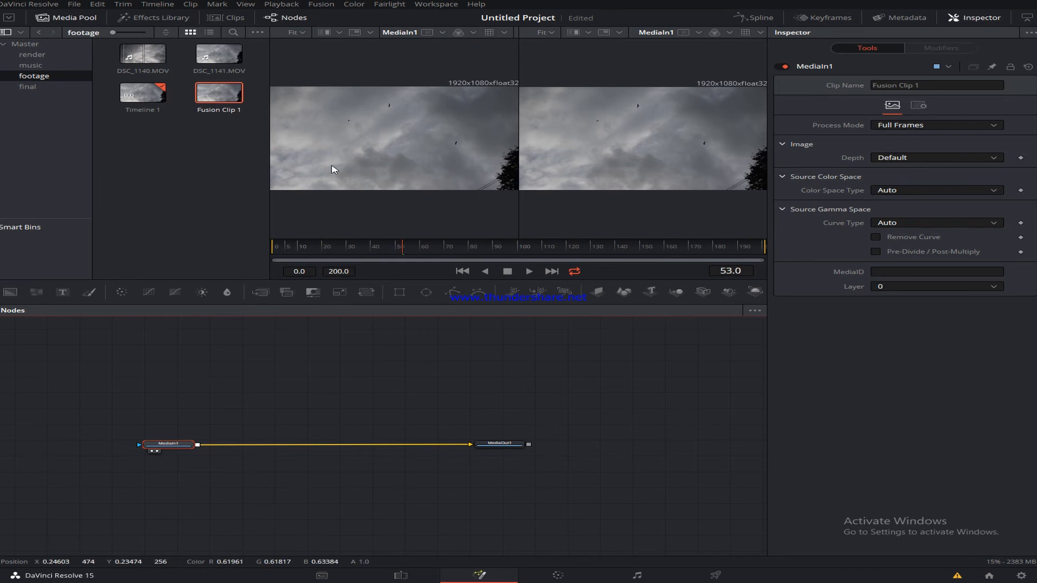
{"action": "left_click", "coordinate": [354, 129]}
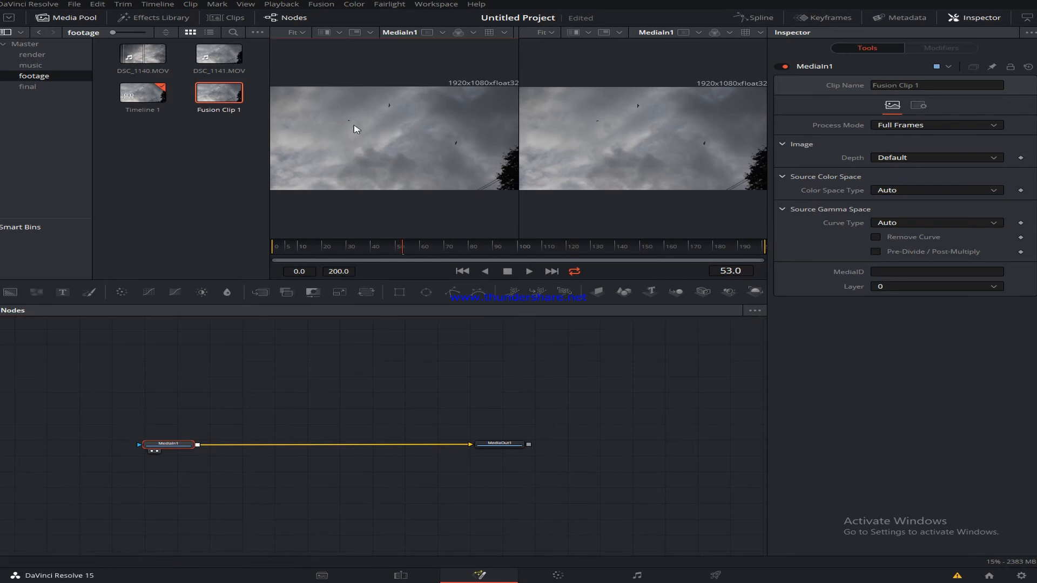
{"action": "left_click", "coordinate": [157, 451]}
{"action": "left_click", "coordinate": [592, 93]}
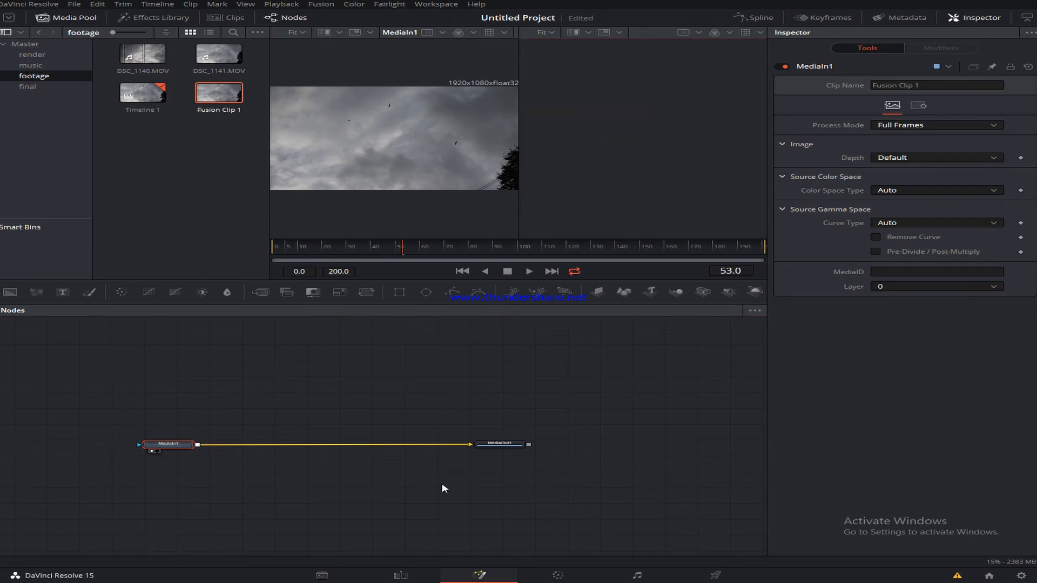
{"action": "mouse_move", "coordinate": [509, 449]}
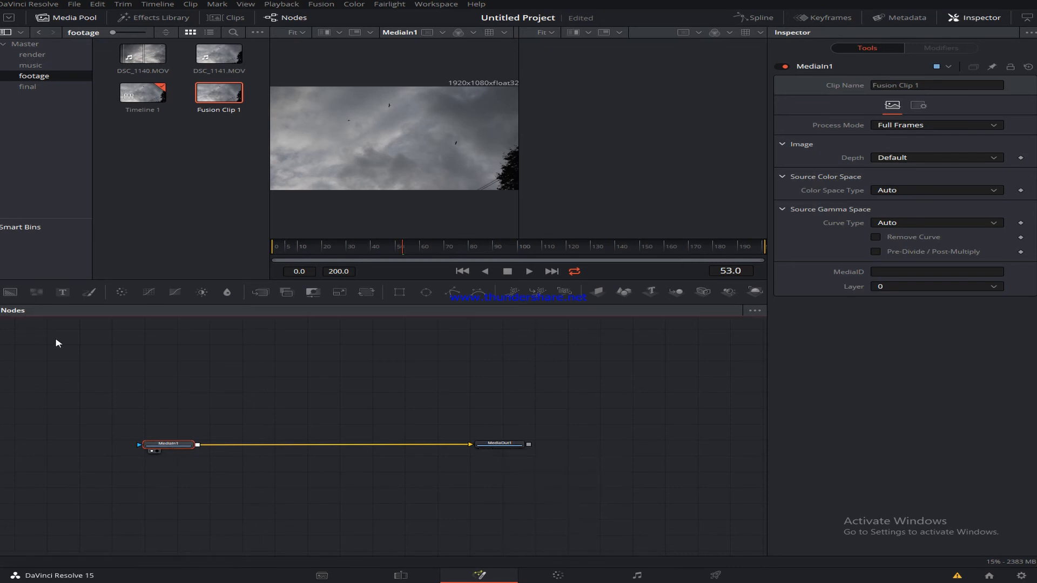
Step: Open the Color page and reposition node 01 near the middle of the node graph between the source and output
{"action": "left_click", "coordinate": [557, 577]}
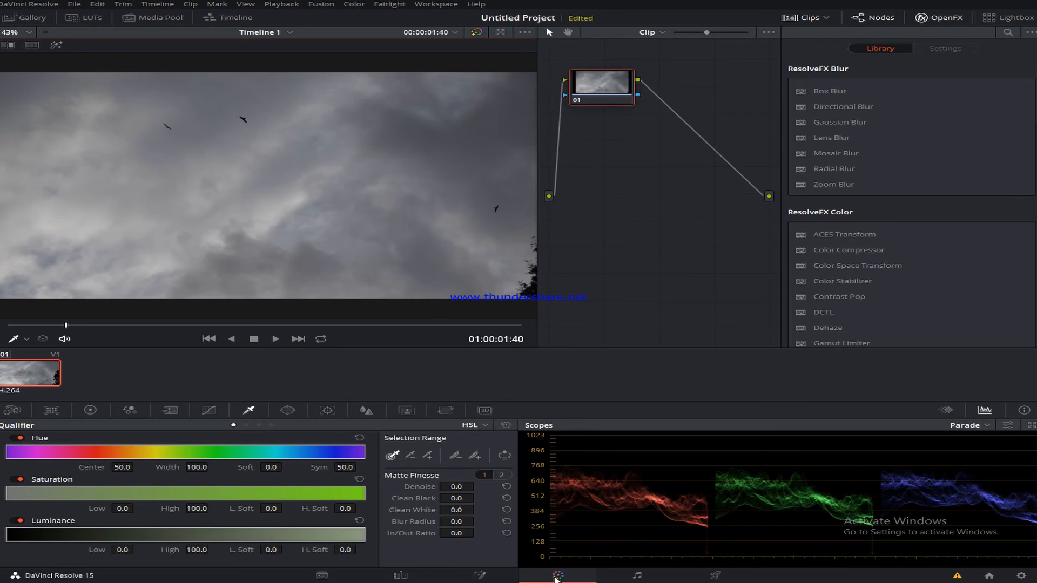
{"action": "left_click_drag", "start_coordinate": [629, 92], "coordinate": [664, 153]}
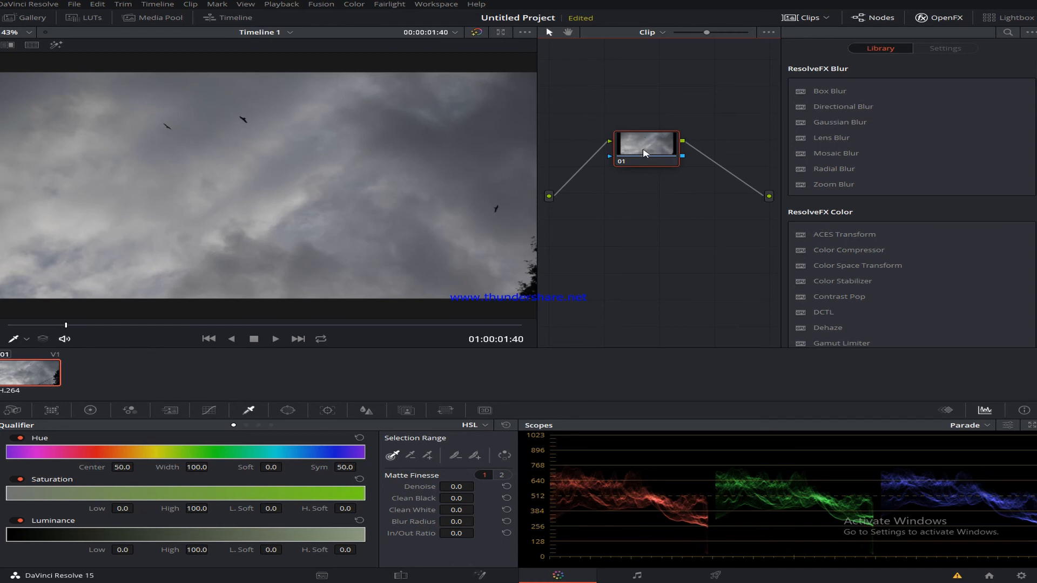
{"action": "left_click_drag", "start_coordinate": [645, 154], "coordinate": [611, 128]}
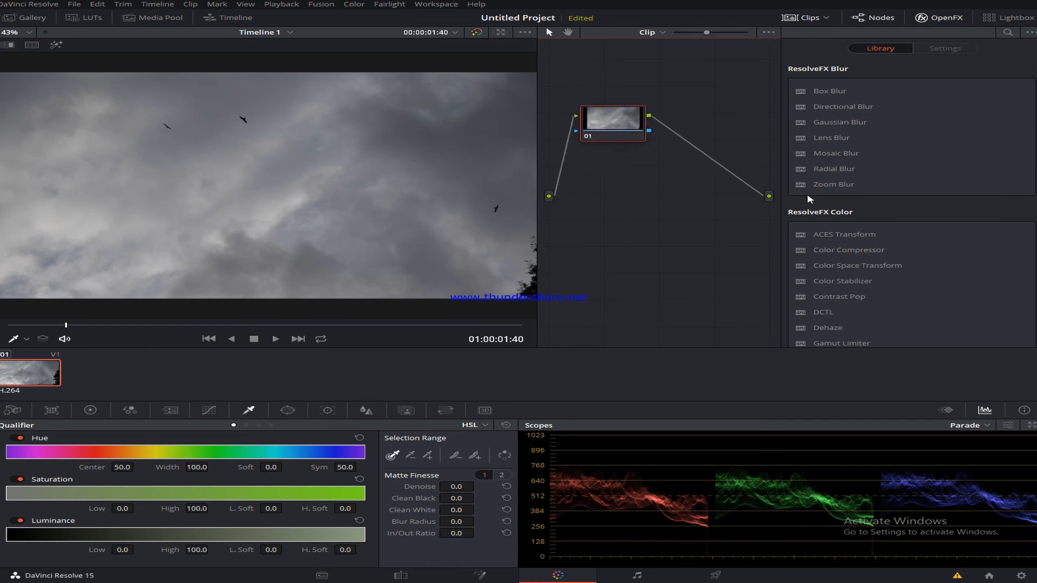
{"action": "left_click_drag", "start_coordinate": [610, 123], "coordinate": [635, 174]}
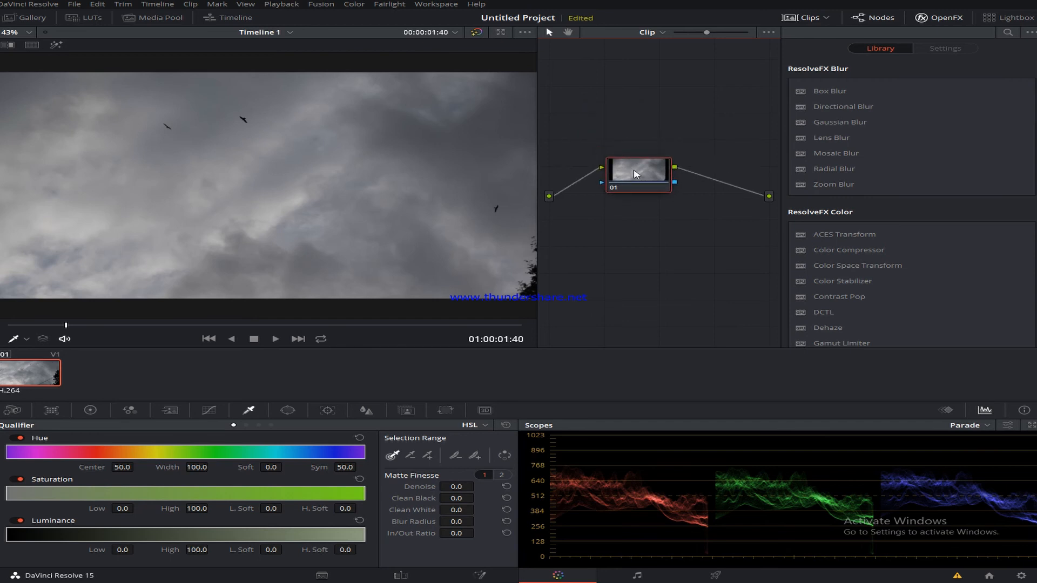
Step: Add a serial node after node 01 and spread the two nodes diagonally, with node 01 placed higher
{"action": "right_click", "coordinate": [636, 173]}
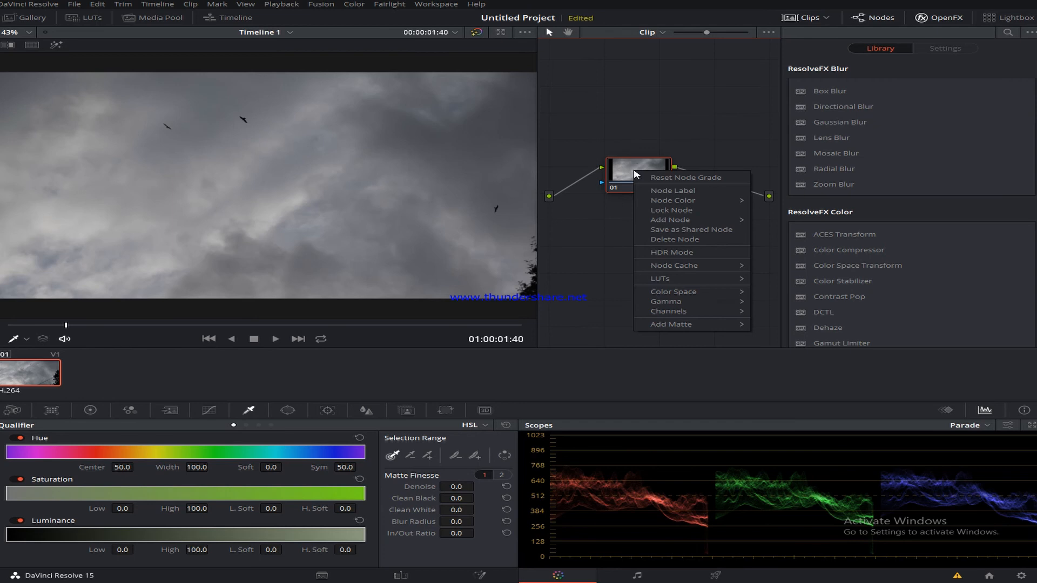
{"action": "mouse_move", "coordinate": [678, 201]}
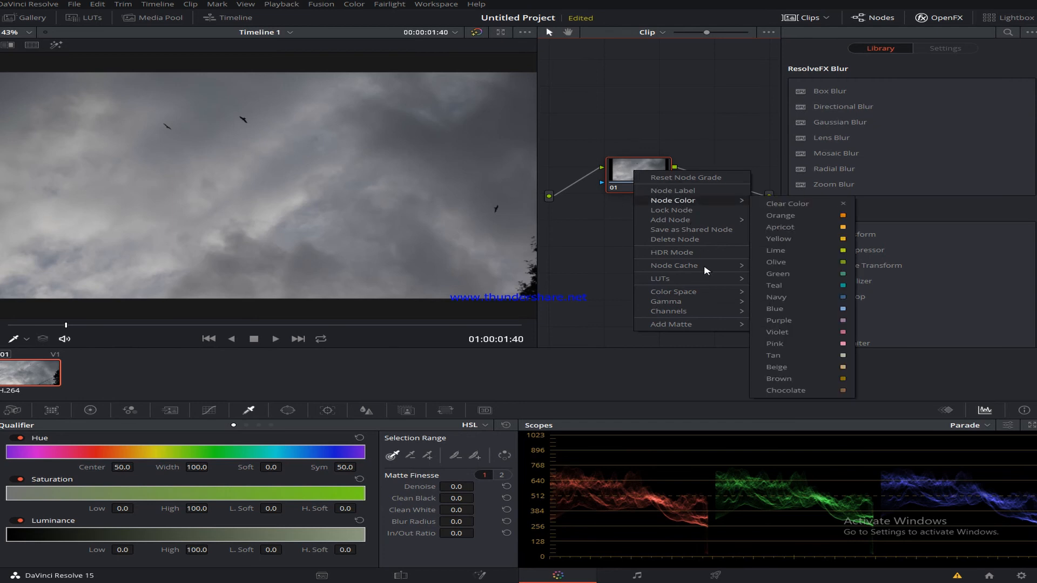
{"action": "mouse_move", "coordinate": [702, 223]}
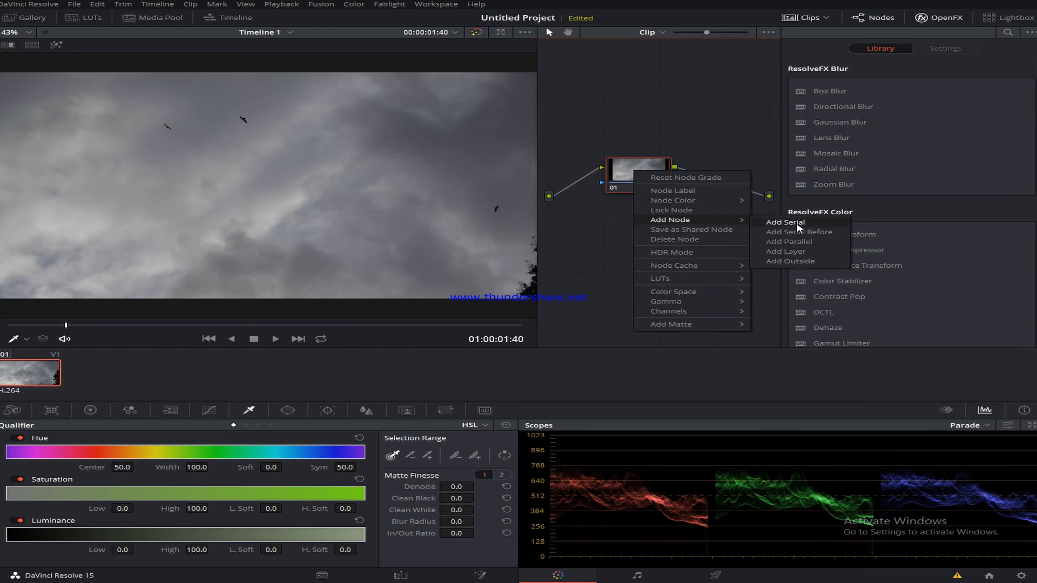
{"action": "left_click", "coordinate": [798, 227]}
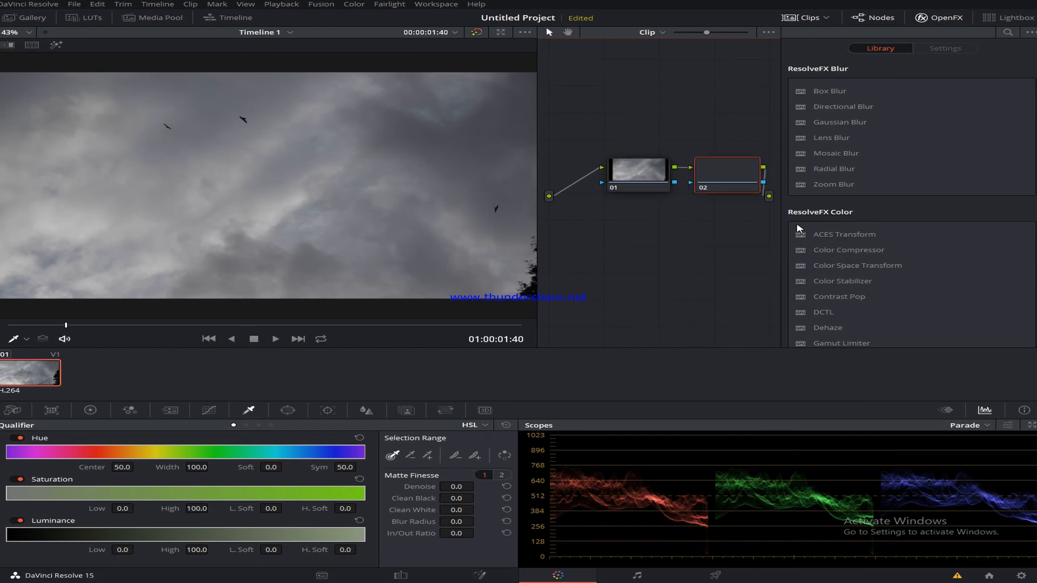
{"action": "left_click_drag", "start_coordinate": [725, 177], "coordinate": [687, 135]}
{"action": "left_click_drag", "start_coordinate": [640, 175], "coordinate": [562, 88]}
{"action": "left_click_drag", "start_coordinate": [688, 134], "coordinate": [675, 152]}
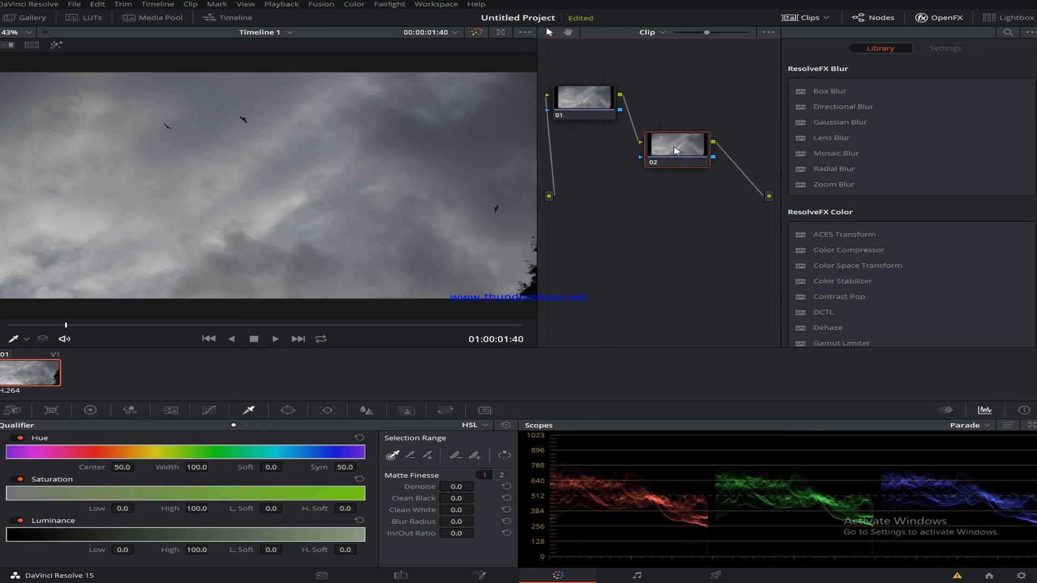
Step: Insert four more serial nodes between nodes 01 and 02, and move node 01 down beside the resulting stack
{"action": "key", "text": "alt+p"}
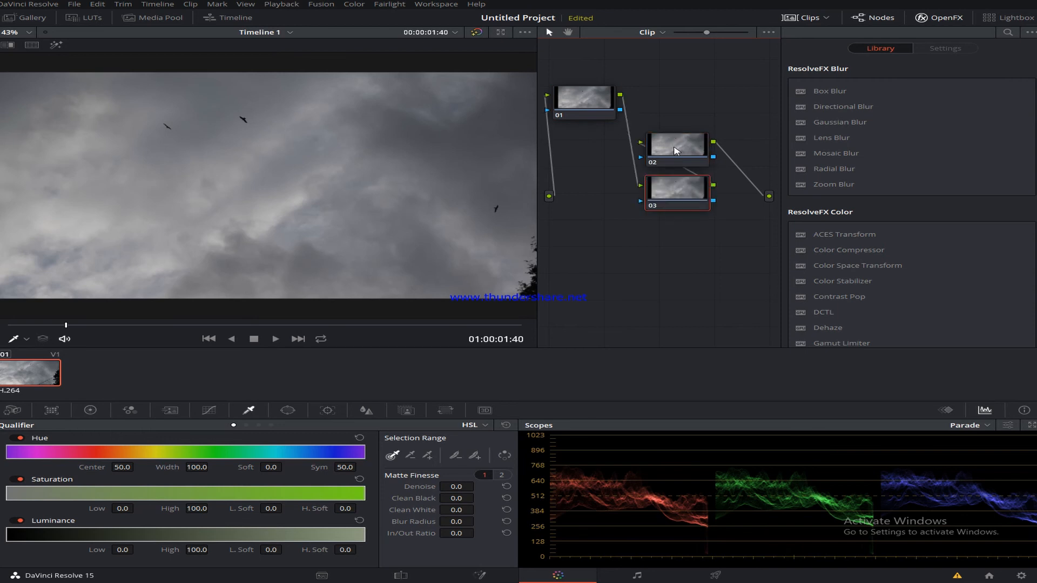
{"action": "key", "text": "shift+s"}
{"action": "key", "text": "shift+s"}
{"action": "key", "text": "shift+s"}
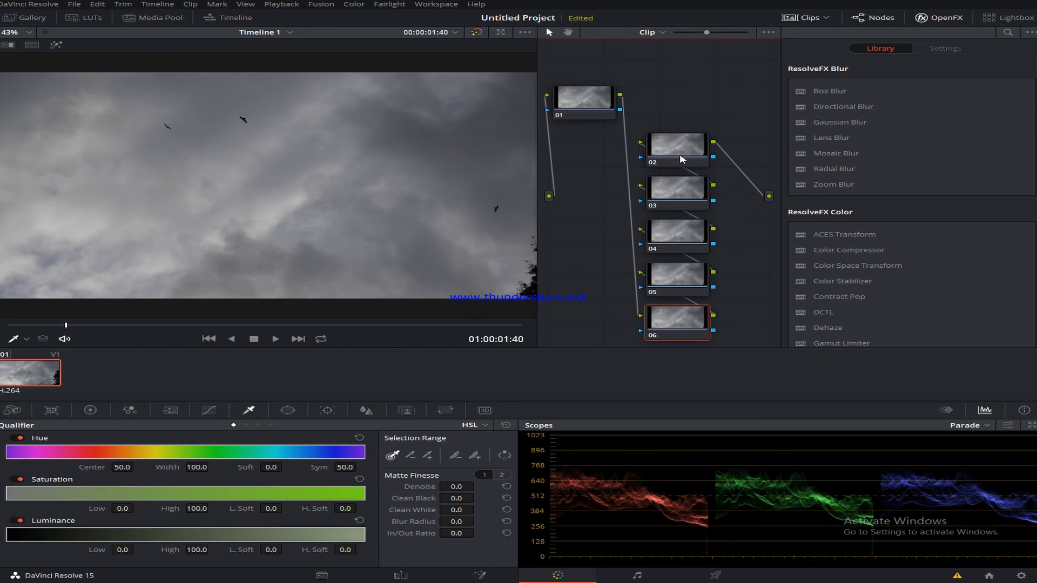
{"action": "scroll", "coordinate": [680, 157], "scroll_direction": "down", "scroll_amount": 4}
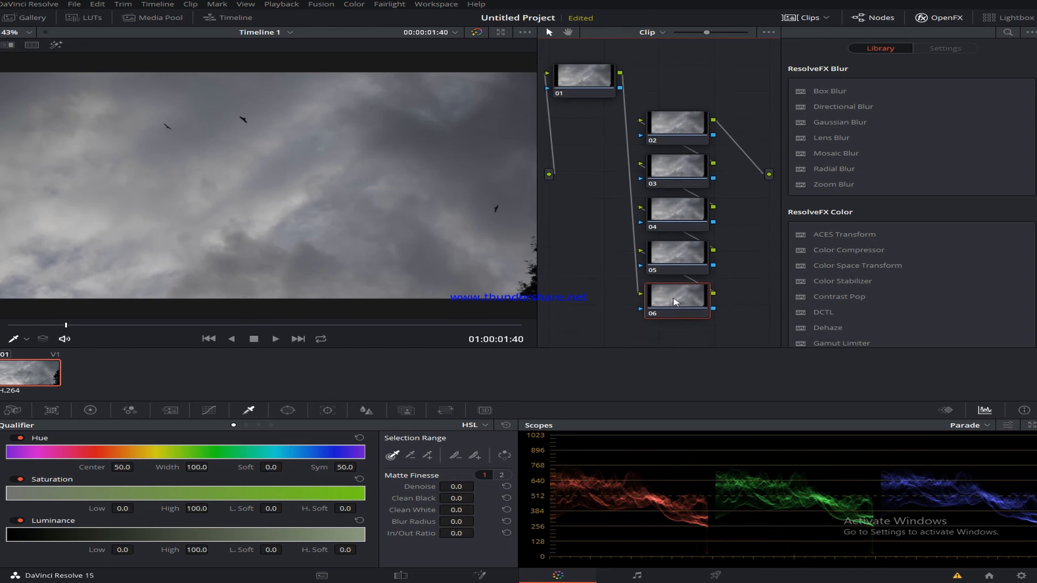
{"action": "scroll", "coordinate": [664, 243], "scroll_direction": "up", "scroll_amount": 3}
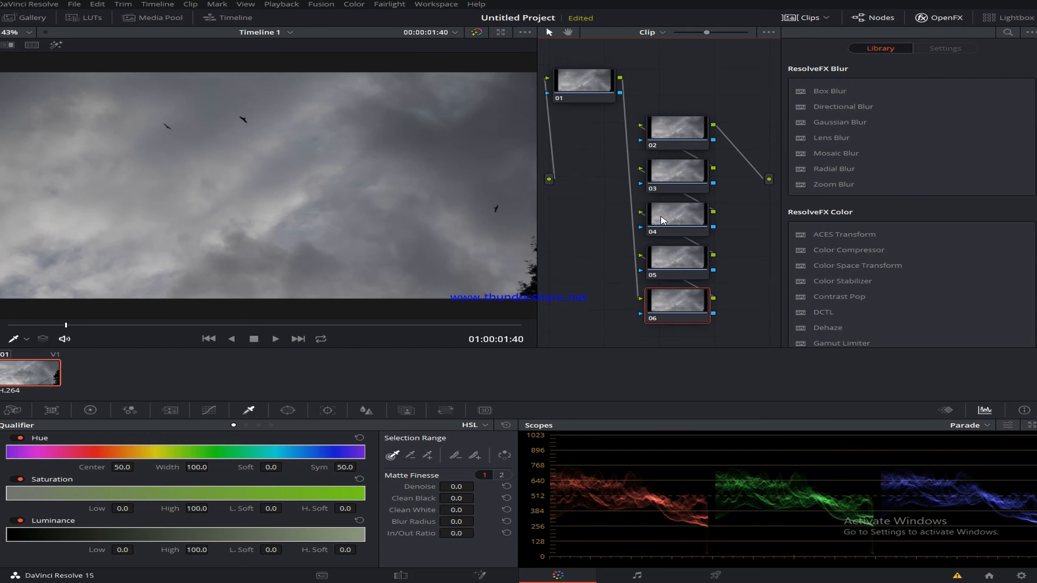
{"action": "scroll", "coordinate": [663, 215], "scroll_direction": "down", "scroll_amount": 3}
{"action": "left_click_drag", "start_coordinate": [592, 89], "coordinate": [600, 206]}
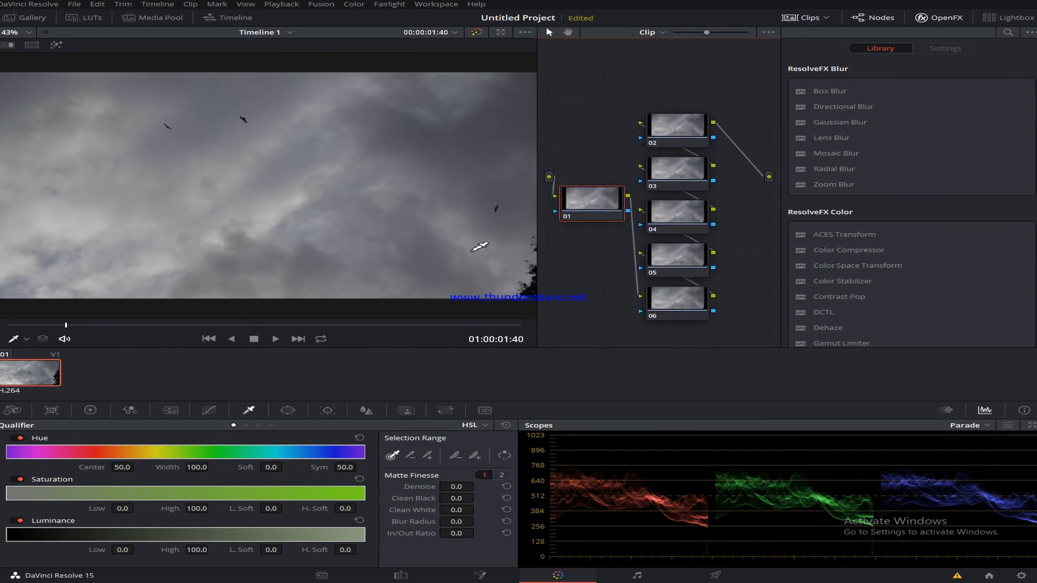
Step: Tint node 01 purple with the primaries wheels, using about 0.05 red and 0.04 blue Lift, 0.02 blue Gamma, and 1.10 red and 1.09 blue Gain
{"action": "left_click", "coordinate": [91, 411]}
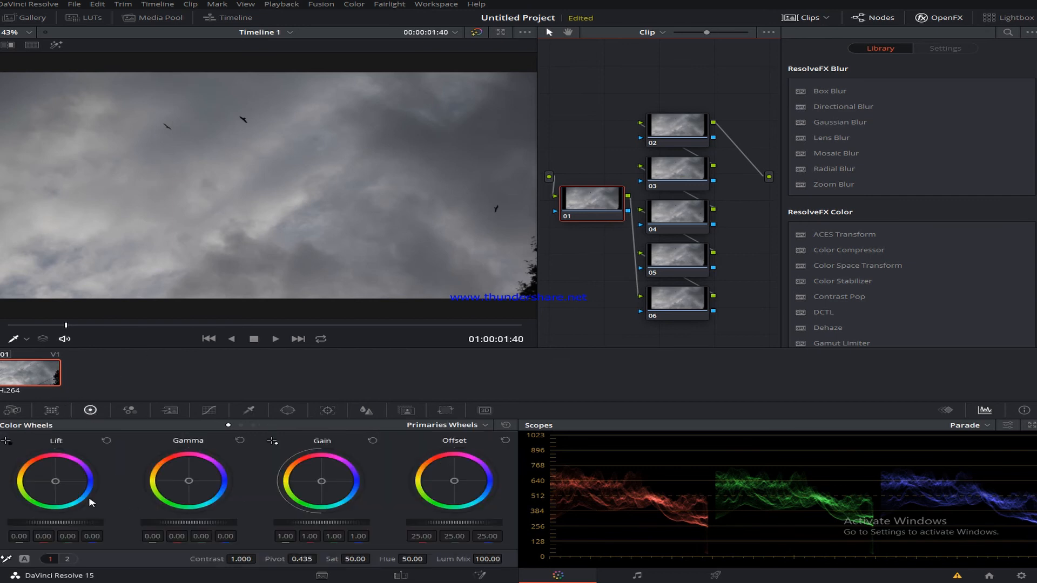
{"action": "left_click_drag", "start_coordinate": [58, 486], "coordinate": [58, 478]}
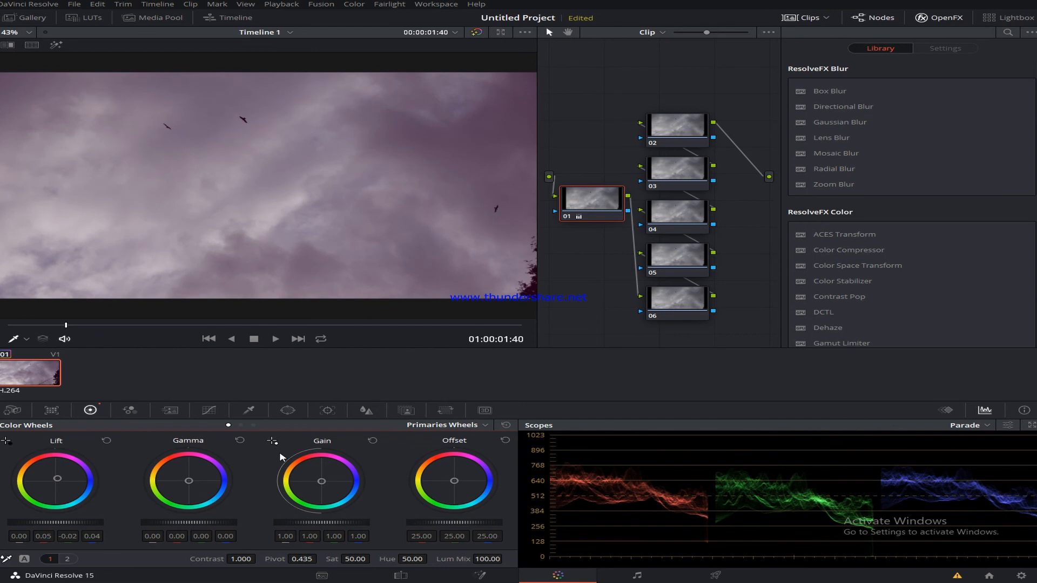
{"action": "left_click_drag", "start_coordinate": [197, 485], "coordinate": [191, 480]}
{"action": "left_click_drag", "start_coordinate": [327, 486], "coordinate": [322, 479]}
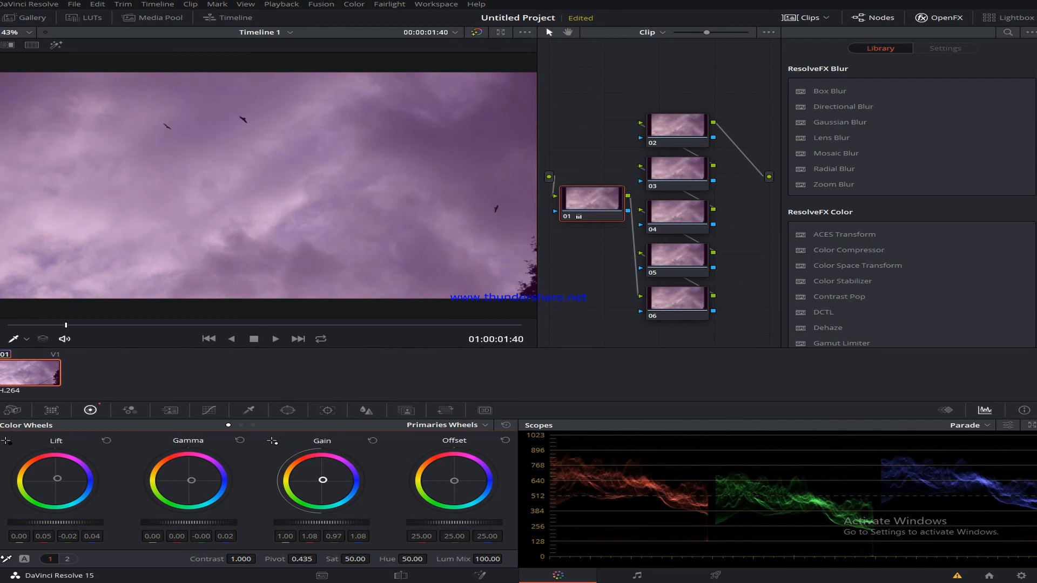
Step: Select the stack of nodes 02 to 06 and delete them, leaving only node 01 in the graph
{"action": "left_click_drag", "start_coordinate": [679, 84], "coordinate": [689, 350]}
{"action": "scroll", "coordinate": [691, 215], "scroll_direction": "down", "scroll_amount": 2}
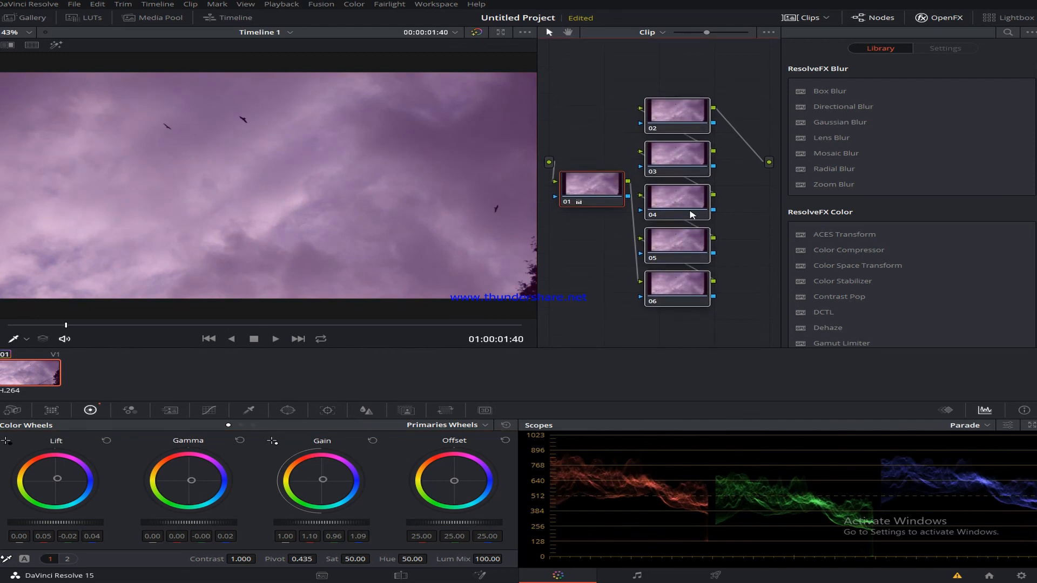
{"action": "left_click", "coordinate": [674, 85]}
{"action": "left_click_drag", "start_coordinate": [674, 80], "coordinate": [695, 324]}
{"action": "key", "text": "Delete"}
Step: Move node 01 to the middle of the graph, add a serial node after it, and place the new node below
{"action": "left_click_drag", "start_coordinate": [594, 195], "coordinate": [652, 143]}
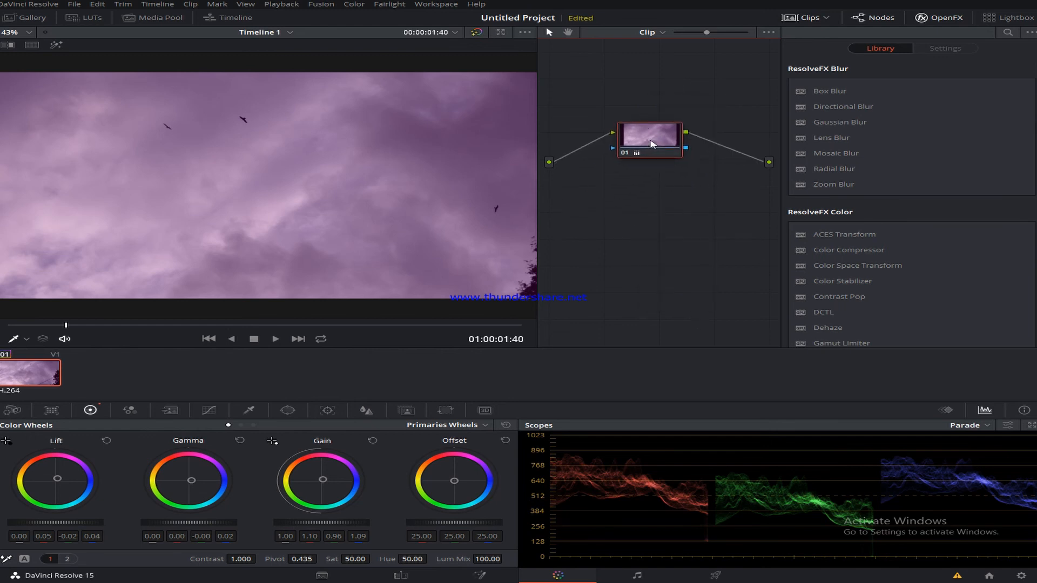
{"action": "key", "text": "alt+s"}
{"action": "left_click_drag", "start_coordinate": [619, 179], "coordinate": [680, 201]}
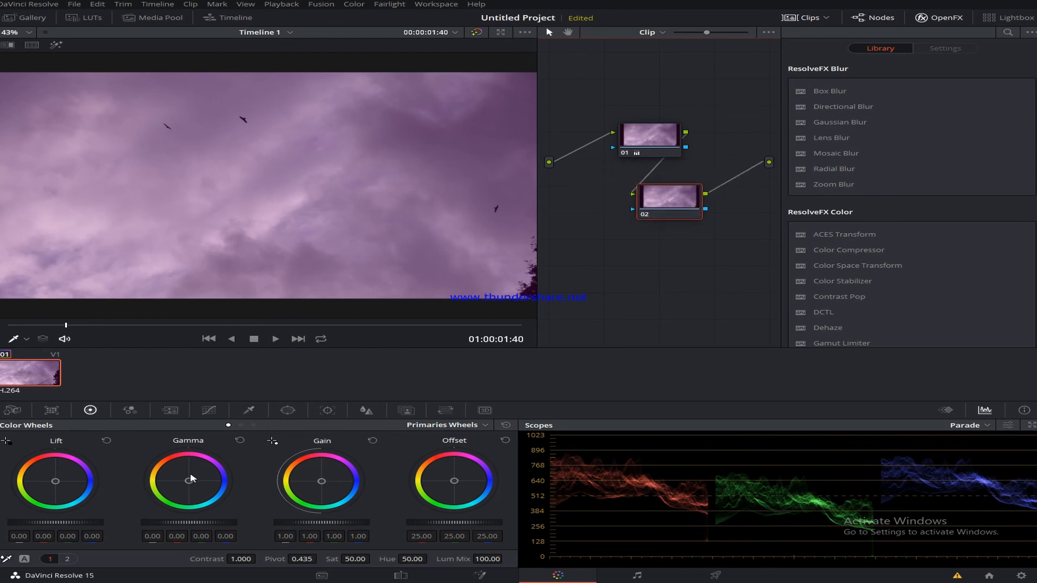
Step: Grade node 02 by lowering master Gain to about 0.77, raising Offset to 32.30, and shifting Gamma toward red at master -0.02
{"action": "left_click_drag", "start_coordinate": [321, 482], "coordinate": [321, 482]}
{"action": "left_click_drag", "start_coordinate": [324, 522], "coordinate": [292, 521]}
{"action": "left_click_drag", "start_coordinate": [462, 525], "coordinate": [473, 525]}
{"action": "left_click_drag", "start_coordinate": [195, 523], "coordinate": [192, 523]}
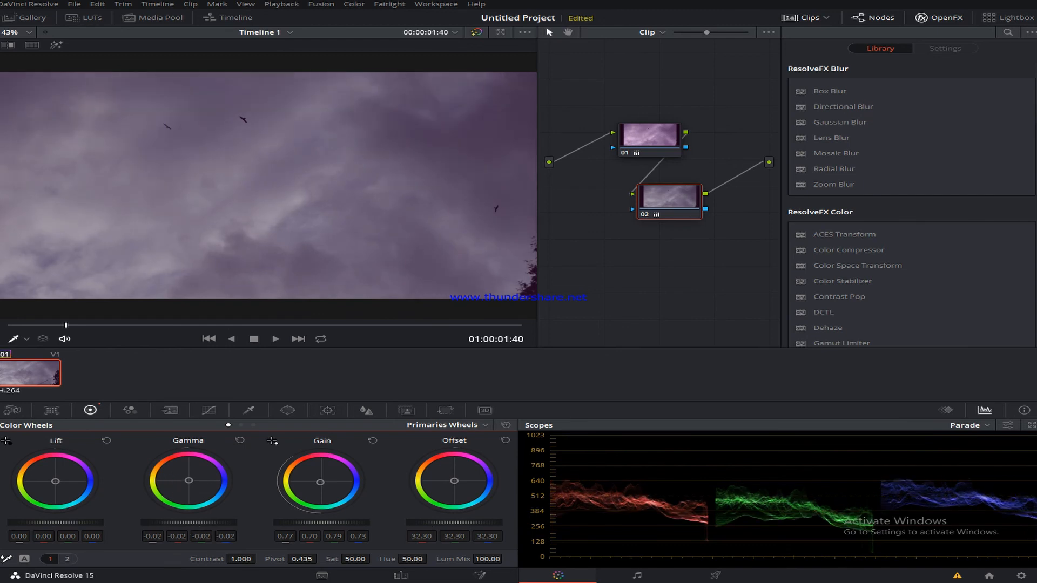
{"action": "left_click_drag", "start_coordinate": [196, 477], "coordinate": [192, 472]}
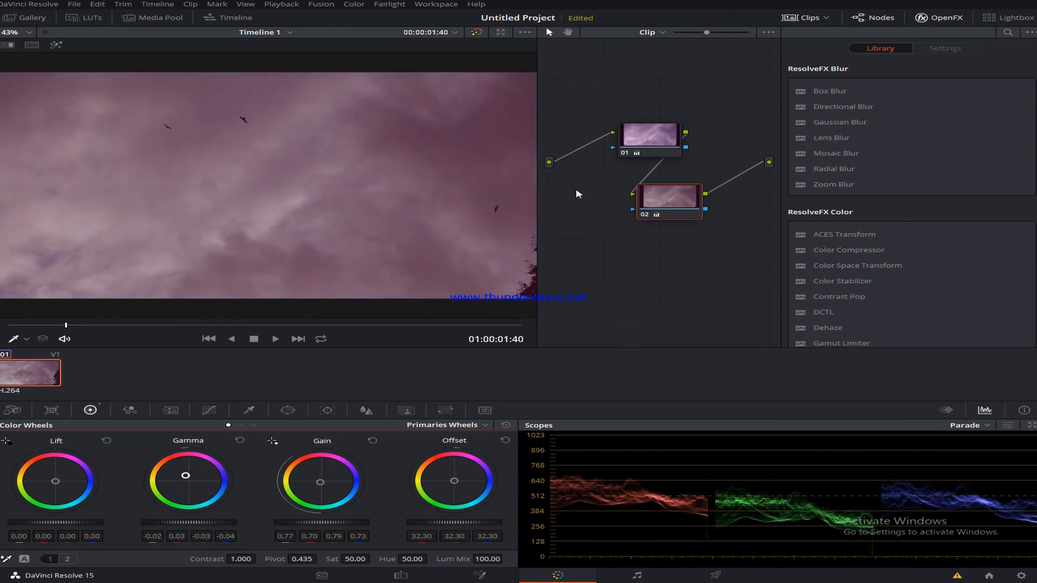
Step: Place node 02 above and beside node 01, add a serial node after node 02, and position it below both
{"action": "left_click_drag", "start_coordinate": [656, 131], "coordinate": [603, 145]}
{"action": "left_click_drag", "start_coordinate": [661, 192], "coordinate": [654, 98]}
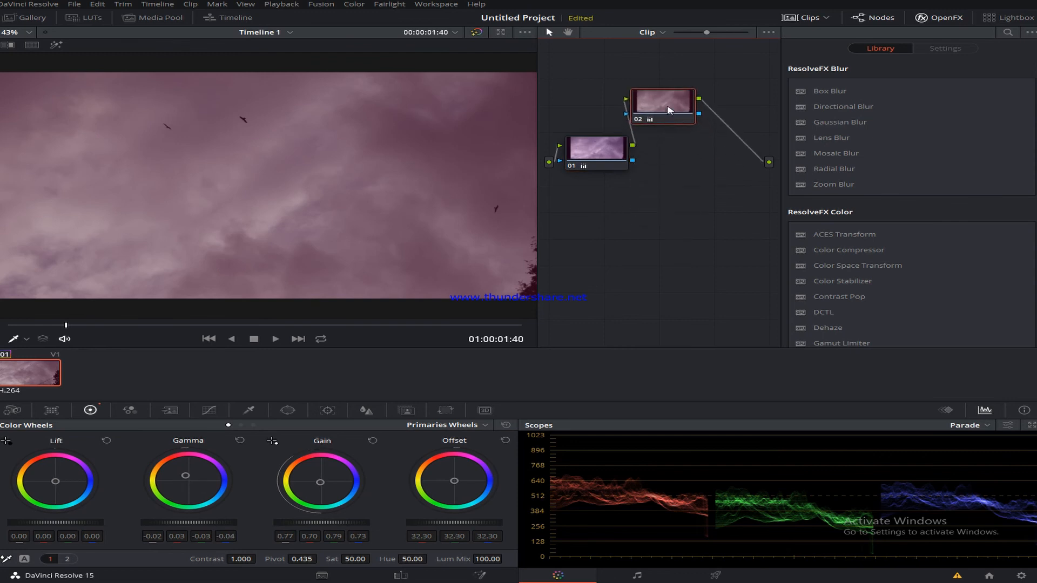
{"action": "key", "text": "alt+s"}
{"action": "left_click_drag", "start_coordinate": [617, 186], "coordinate": [642, 198]}
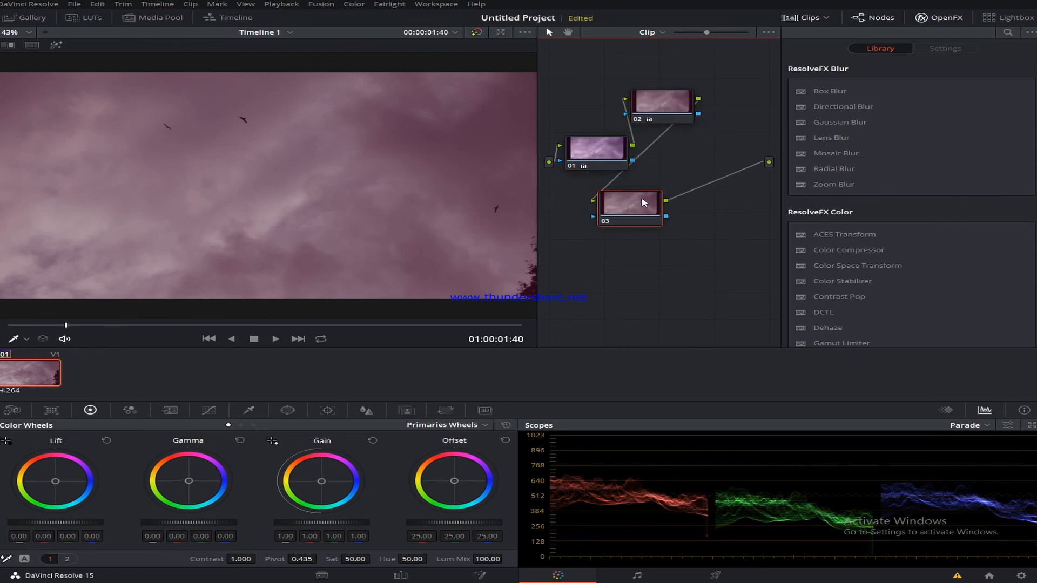
Step: Add a circle power window to node 03 and move it over the birds in the upper sky, at about Pan 49.04 and Tilt 53.84
{"action": "left_click", "coordinate": [288, 411]}
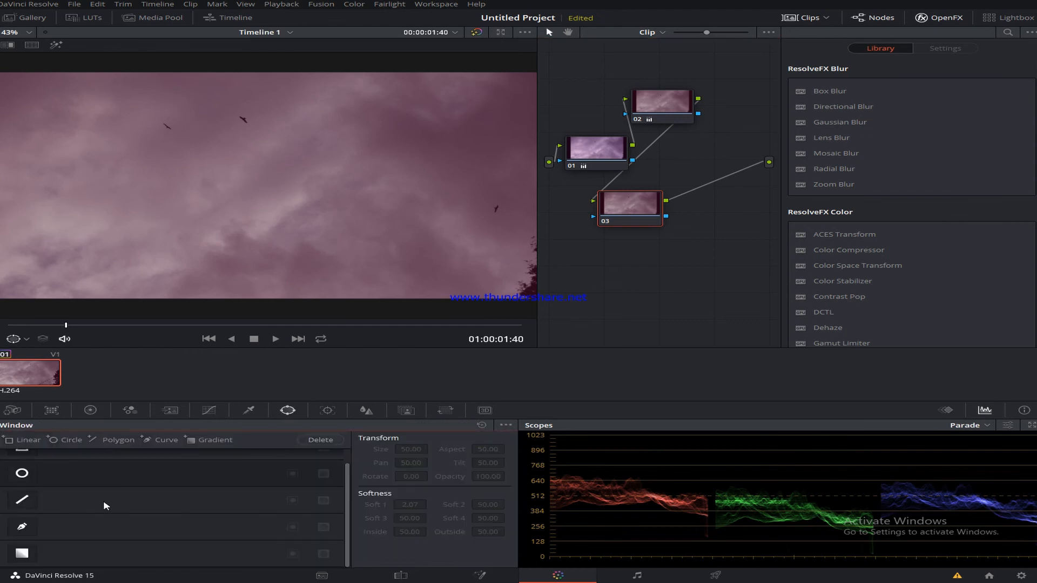
{"action": "scroll", "coordinate": [105, 506], "scroll_direction": "up", "scroll_amount": 1}
{"action": "scroll", "coordinate": [46, 493], "scroll_direction": "down", "scroll_amount": 1}
{"action": "scroll", "coordinate": [46, 493], "scroll_direction": "up", "scroll_amount": 1}
{"action": "left_click", "coordinate": [21, 492]}
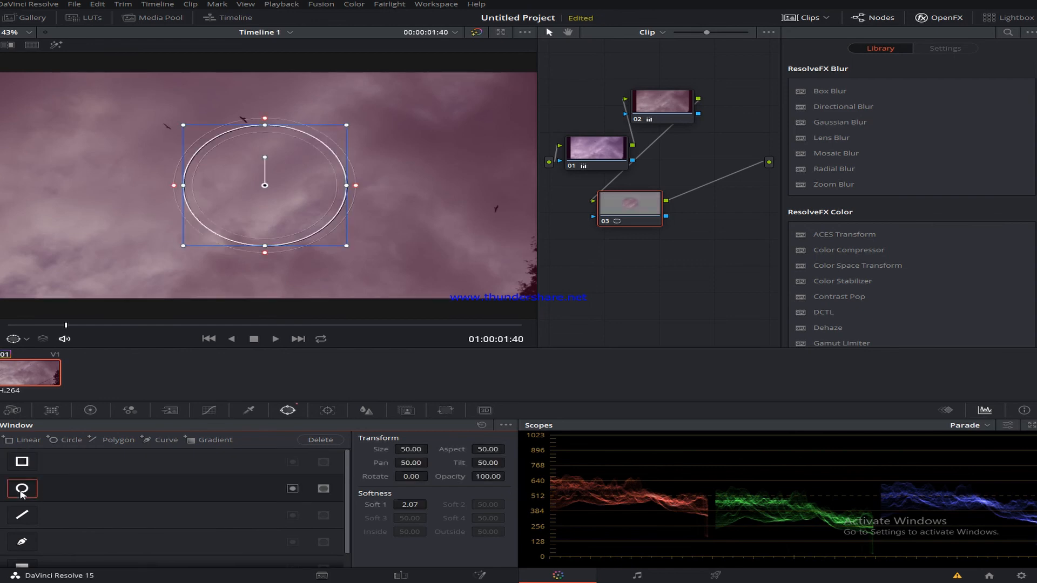
{"action": "left_click_drag", "start_coordinate": [272, 183], "coordinate": [246, 116]}
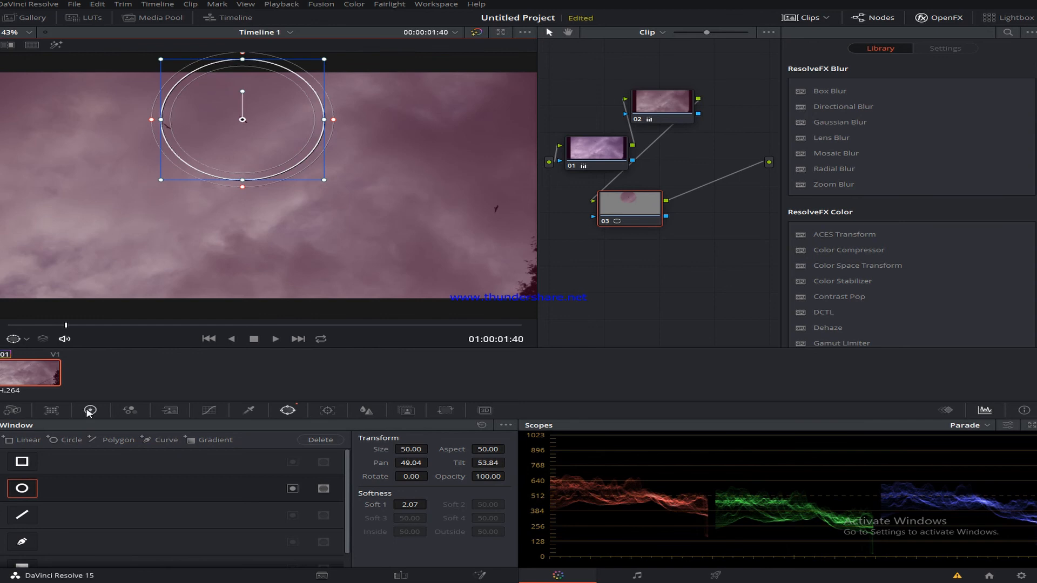
Step: Try to stabilize the clip with the Tracker's Stabilizer mode
{"action": "left_click", "coordinate": [327, 411]}
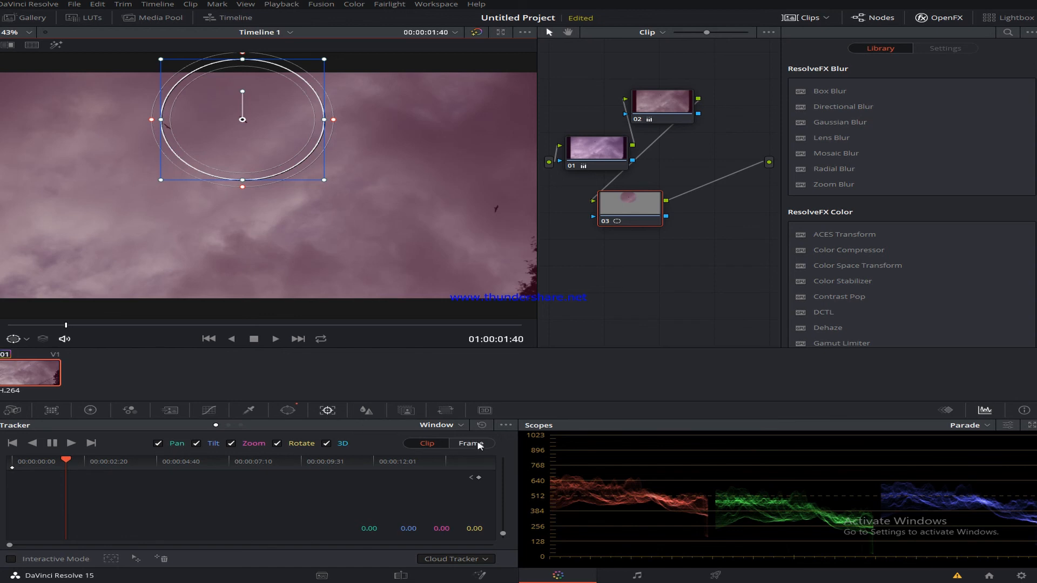
{"action": "left_click", "coordinate": [460, 425]}
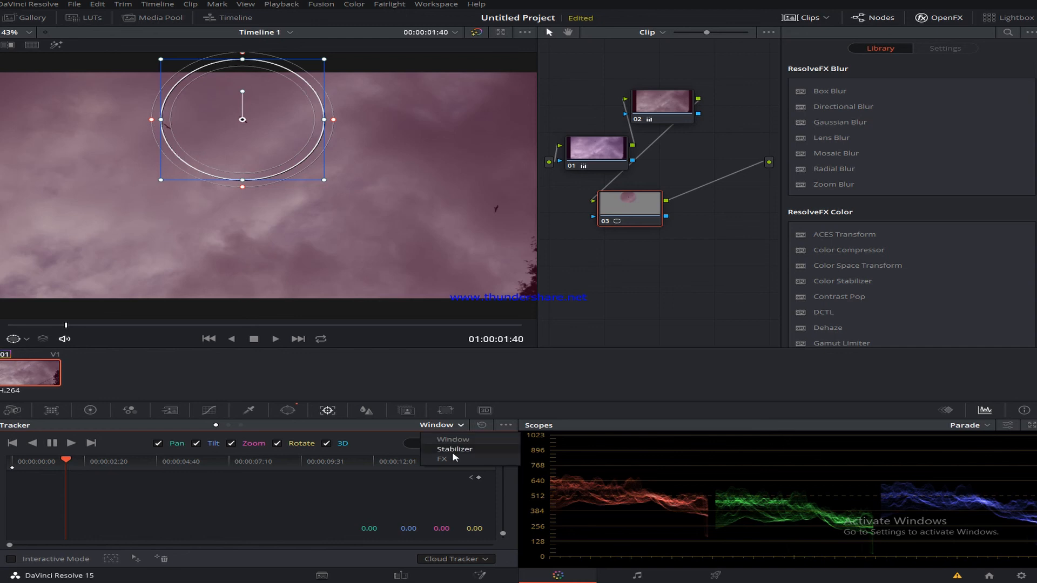
{"action": "left_click", "coordinate": [454, 449]}
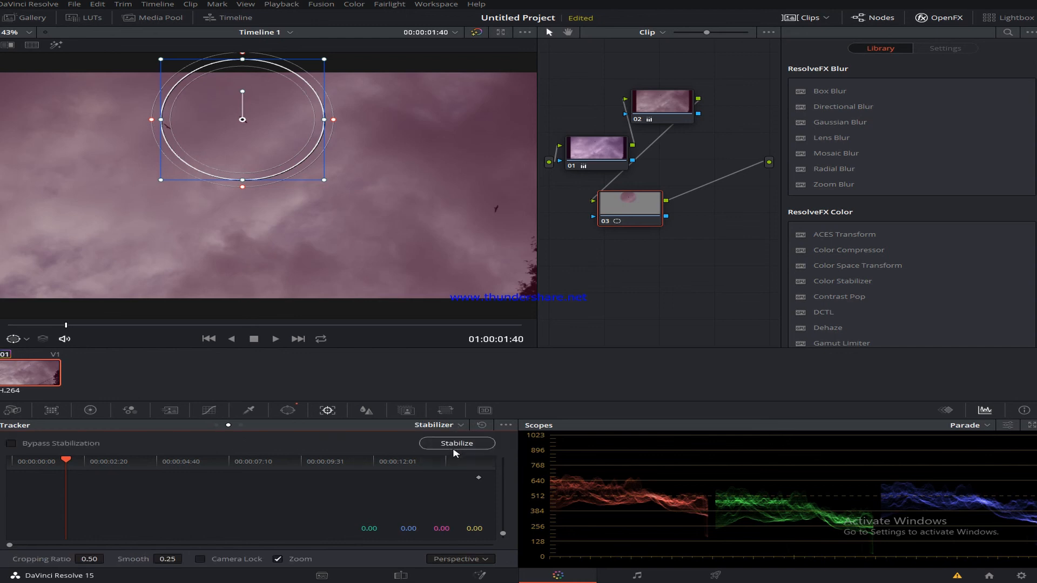
{"action": "left_click", "coordinate": [456, 444]}
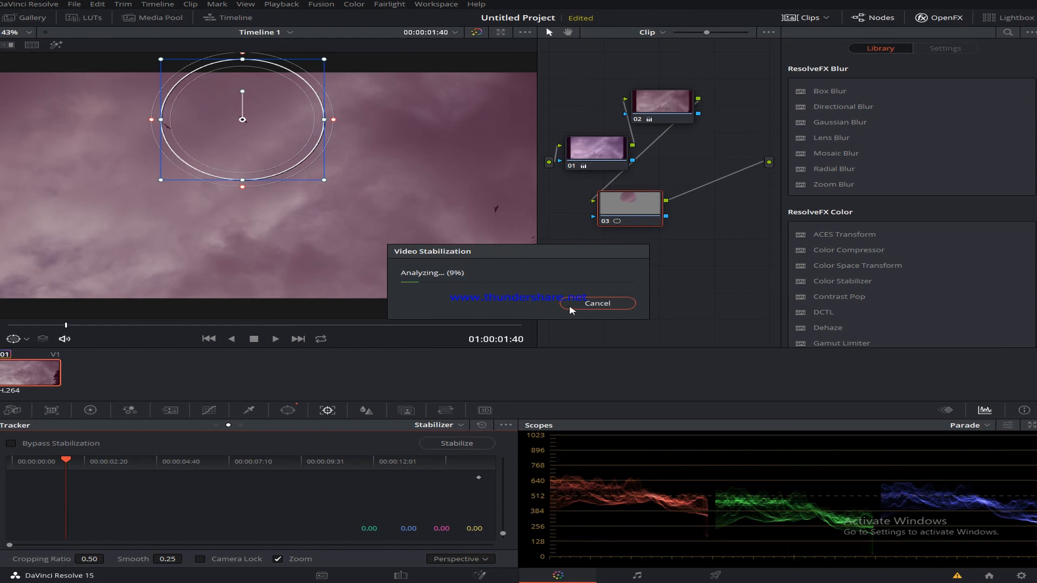
{"action": "left_click", "coordinate": [588, 306]}
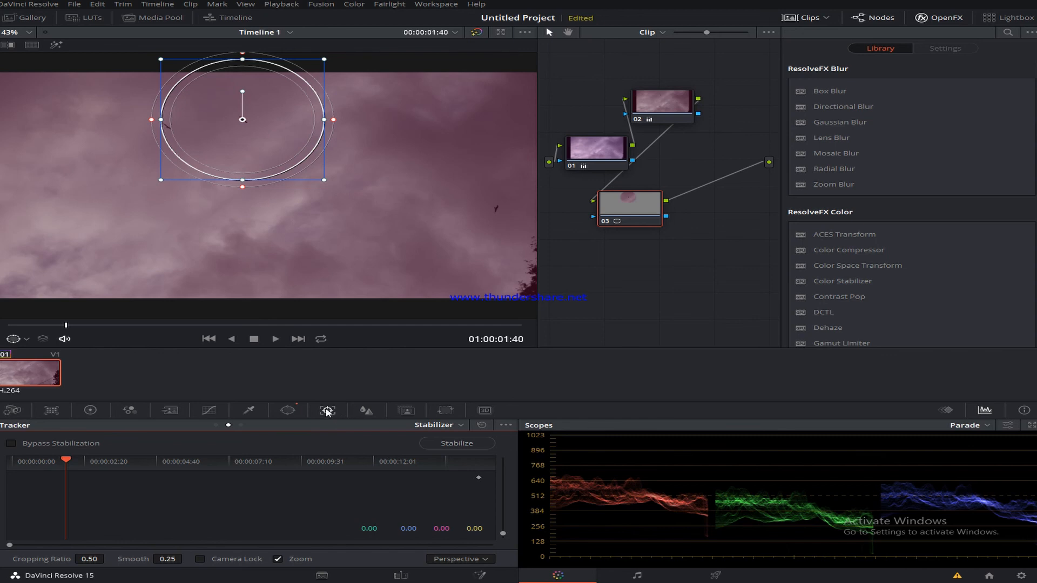
Step: Track node 03's circle window forward to about 01:00:04:29, and return the playhead to about 01:00:01:38
{"action": "left_click", "coordinate": [460, 425]}
{"action": "left_click", "coordinate": [449, 443]}
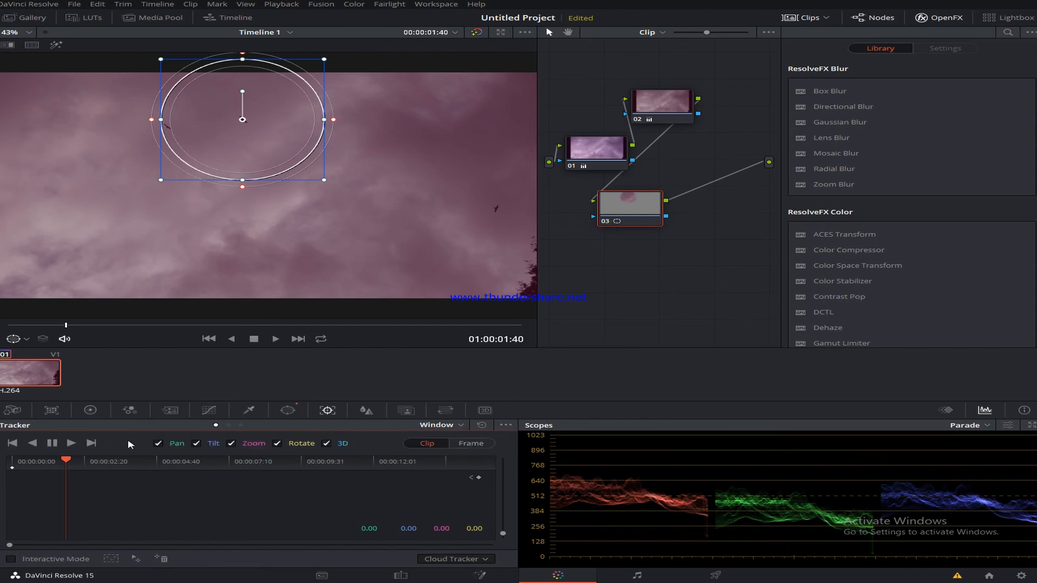
{"action": "left_click", "coordinate": [71, 444]}
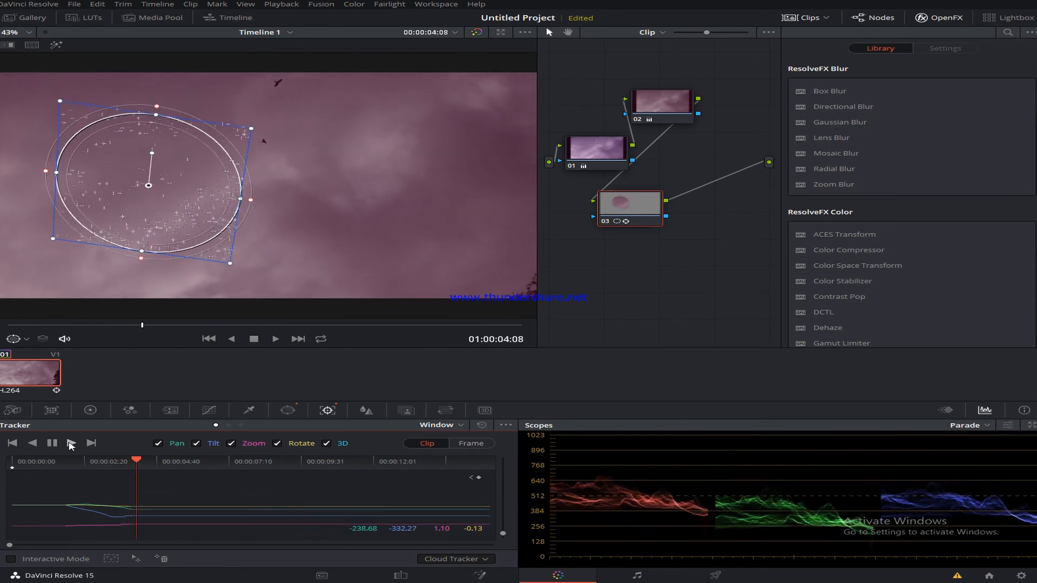
{"action": "left_click", "coordinate": [53, 443]}
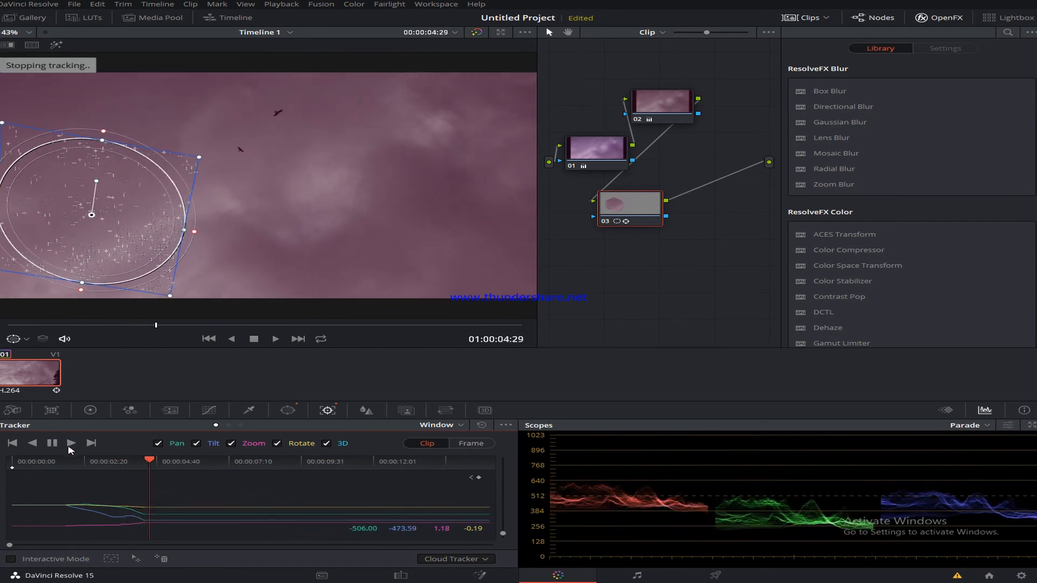
{"action": "mouse_move", "coordinate": [81, 460]}
{"action": "left_mouse_down"}
{"action": "mouse_move", "coordinate": [64, 462]}
{"action": "mouse_move", "coordinate": [128, 462]}
{"action": "mouse_move", "coordinate": [16, 464]}
{"action": "mouse_move", "coordinate": [139, 465]}
{"action": "mouse_move", "coordinate": [67, 465]}
{"action": "left_mouse_up"}
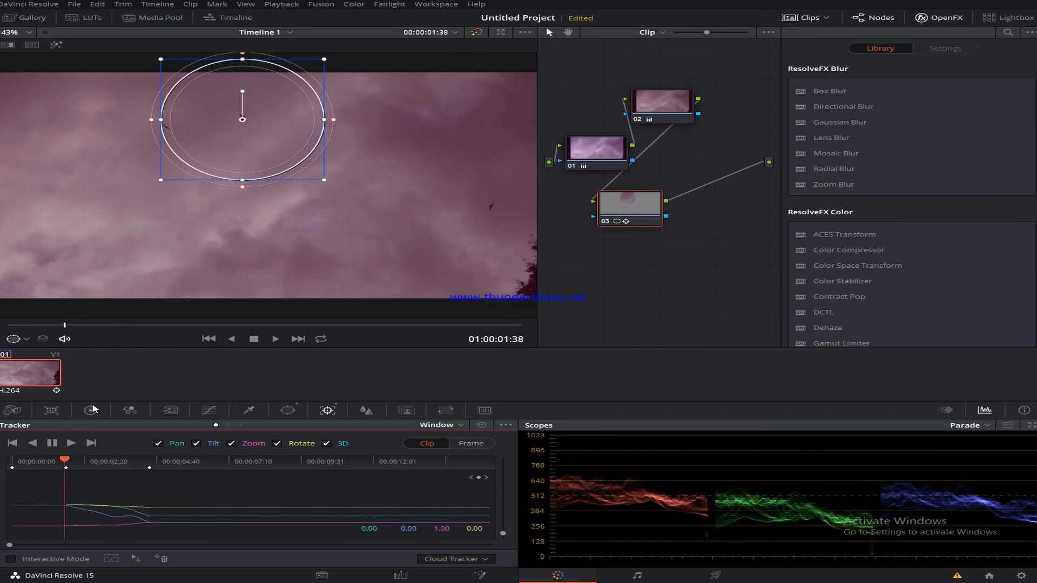
Step: Tint node 03's circle orange-red with Lift 0.21/-0.05/-0.12, Gamma -0.01/0.01/-0.03, Gain 0.72/1.07/1.12 and Offset 30.97/23.52/20.75
{"action": "left_click", "coordinate": [91, 410]}
{"action": "left_click", "coordinate": [647, 202]}
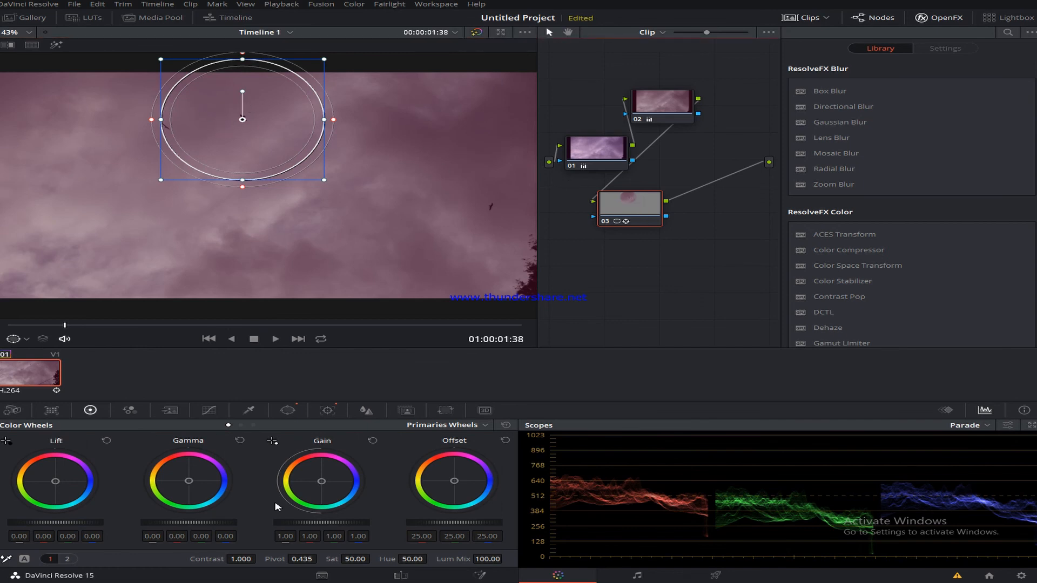
{"action": "left_click_drag", "start_coordinate": [188, 481], "coordinate": [194, 484]}
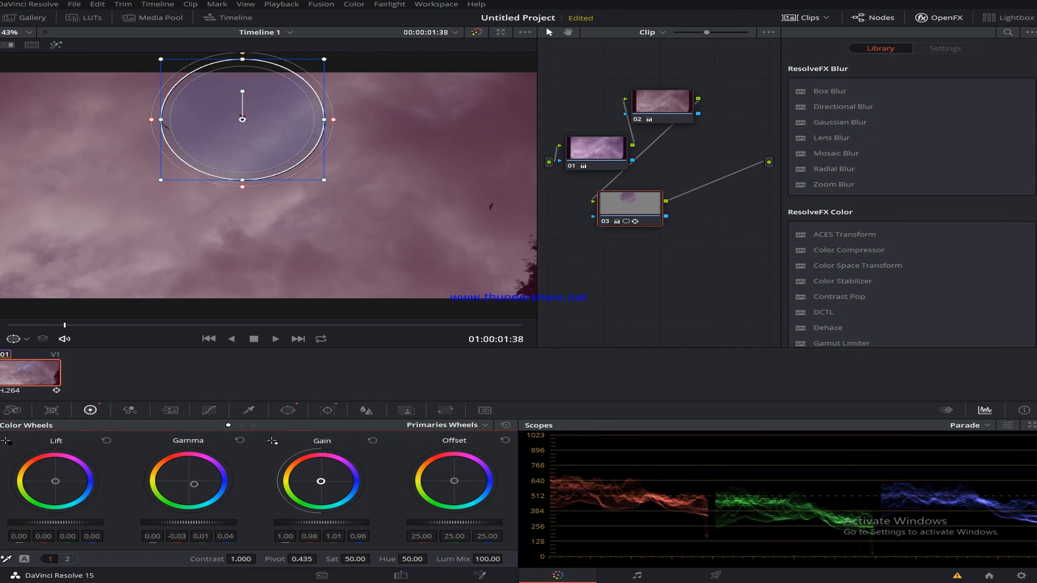
{"action": "left_click_drag", "start_coordinate": [321, 482], "coordinate": [318, 483]}
{"action": "left_click_drag", "start_coordinate": [454, 481], "coordinate": [451, 477]}
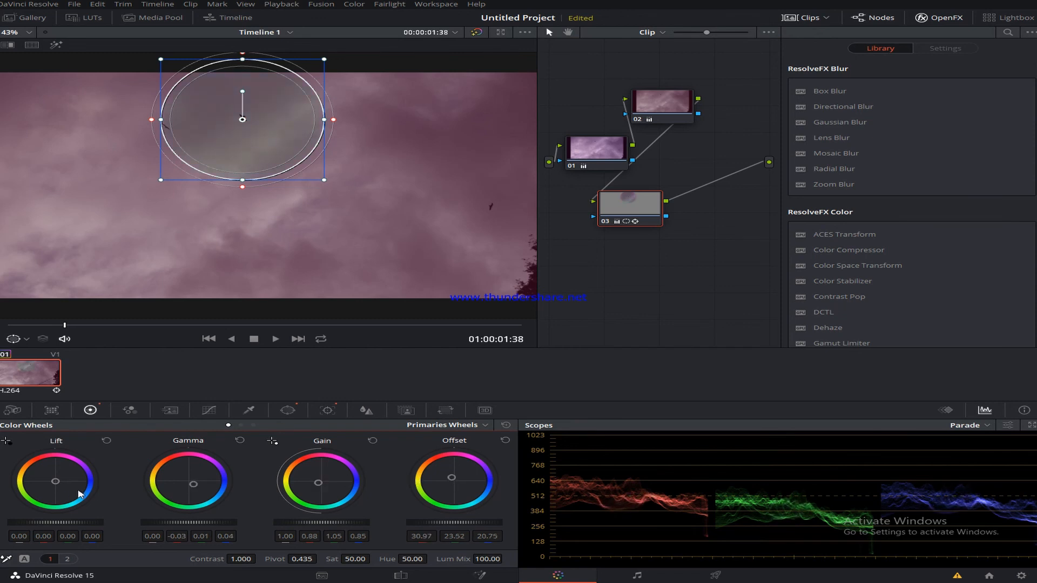
{"action": "left_click_drag", "start_coordinate": [46, 486], "coordinate": [39, 475]}
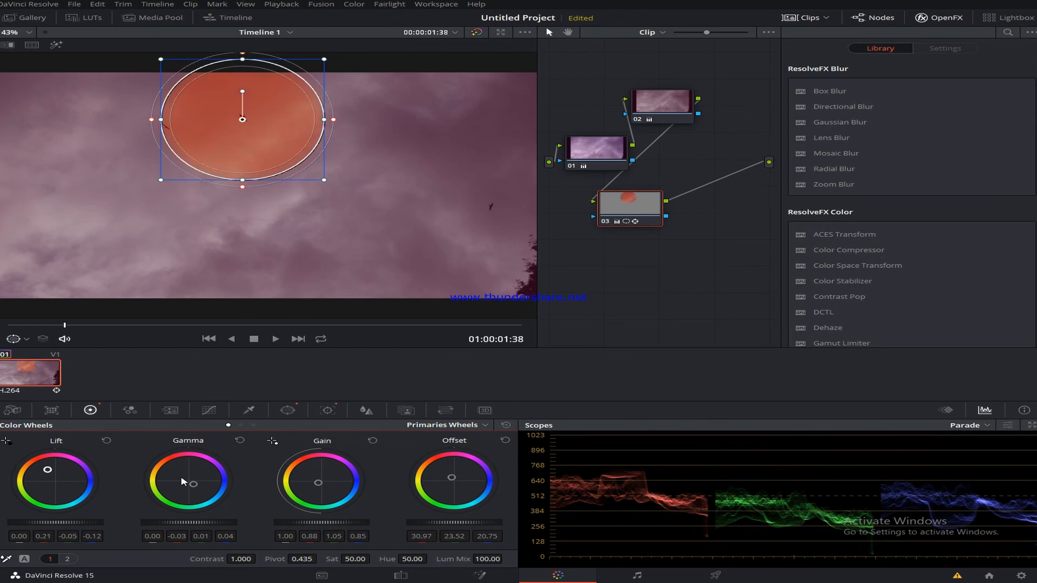
{"action": "left_click_drag", "start_coordinate": [196, 485], "coordinate": [187, 482]}
{"action": "left_click_drag", "start_coordinate": [315, 491], "coordinate": [323, 486]}
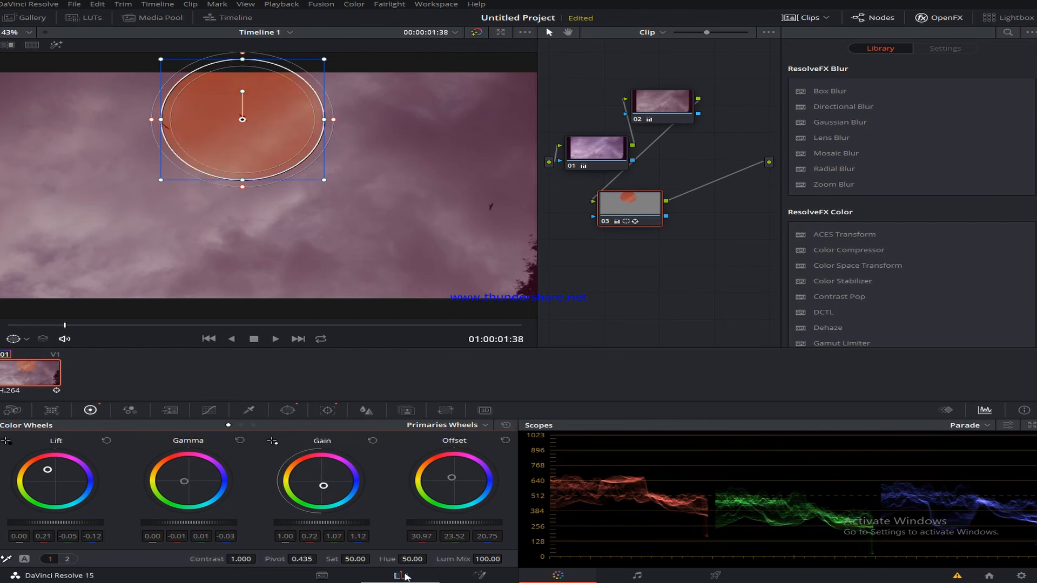
Step: Switch the viewer overlay to Qualifier and examine the tinted circle around the birds at 01:00:01:27
{"action": "left_click", "coordinate": [15, 339]}
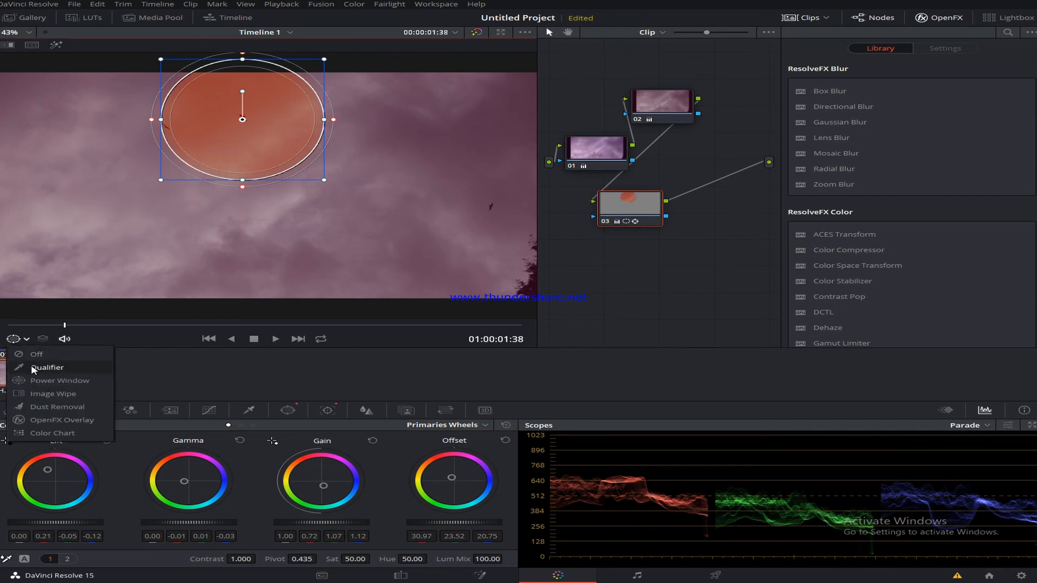
{"action": "left_click", "coordinate": [33, 370]}
{"action": "scroll", "coordinate": [273, 111], "scroll_direction": "up", "scroll_amount": 4}
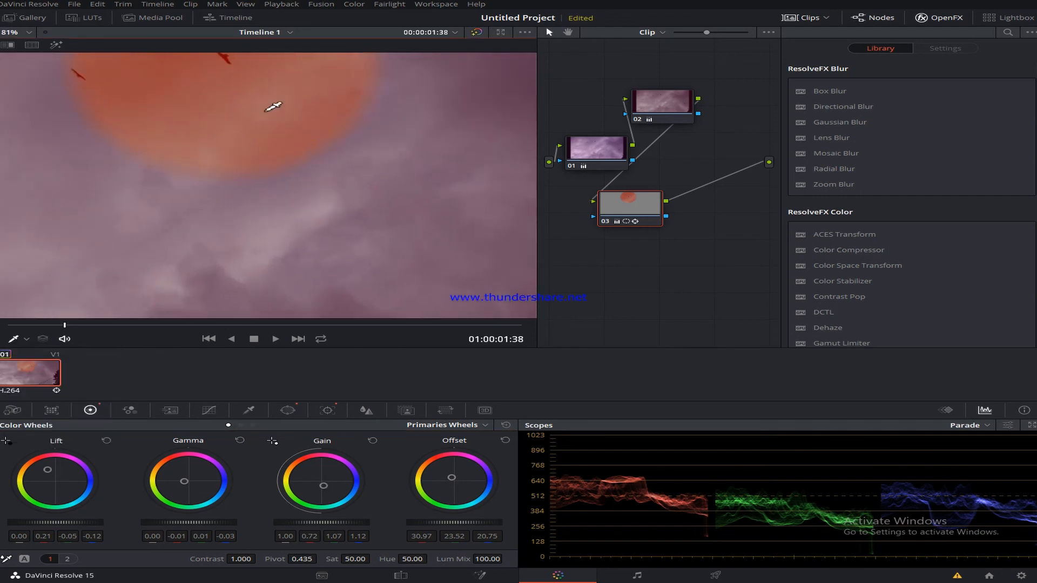
{"action": "scroll", "coordinate": [308, 178], "scroll_direction": "down", "scroll_amount": 4}
{"action": "mouse_move", "coordinate": [64, 329]}
{"action": "left_mouse_down"}
{"action": "mouse_move", "coordinate": [51, 330]}
{"action": "mouse_move", "coordinate": [169, 331]}
{"action": "mouse_move", "coordinate": [57, 329]}
{"action": "left_mouse_up"}
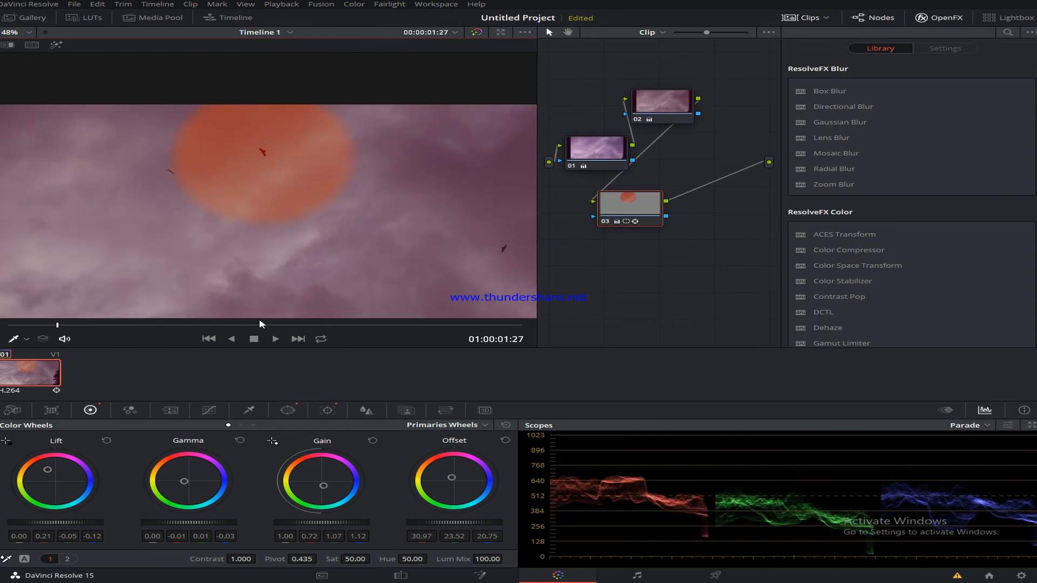
{"action": "scroll", "coordinate": [284, 241], "scroll_direction": "down", "scroll_amount": 4}
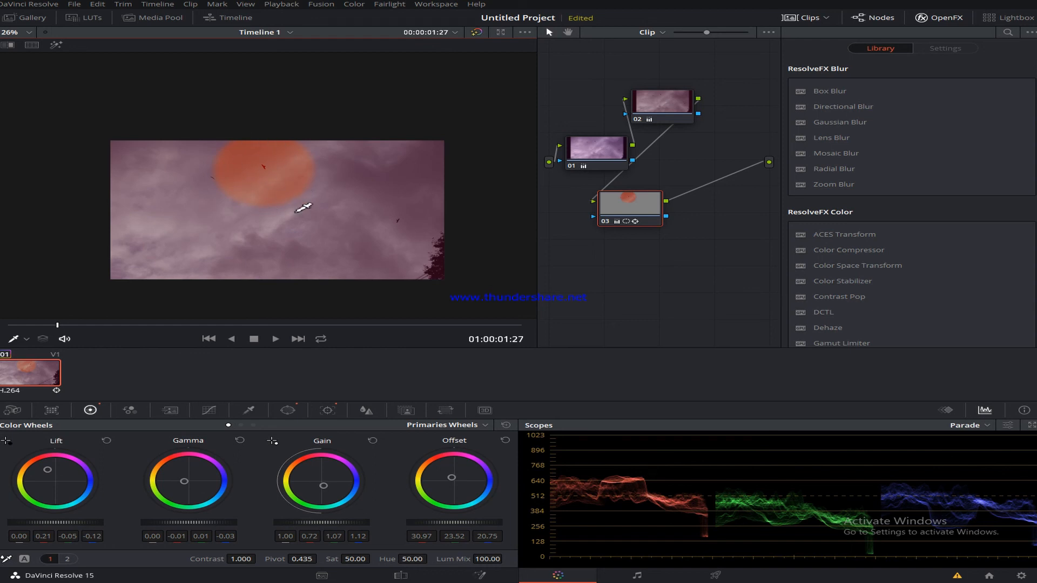
{"action": "scroll", "coordinate": [303, 207], "scroll_direction": "down", "scroll_amount": 1}
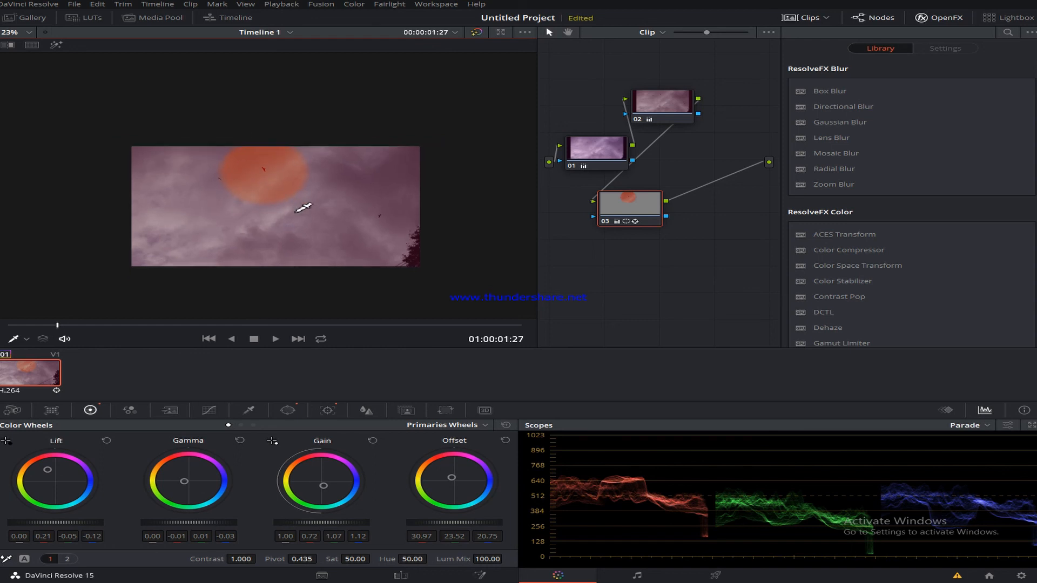
{"action": "scroll", "coordinate": [303, 207], "scroll_direction": "up", "scroll_amount": 1}
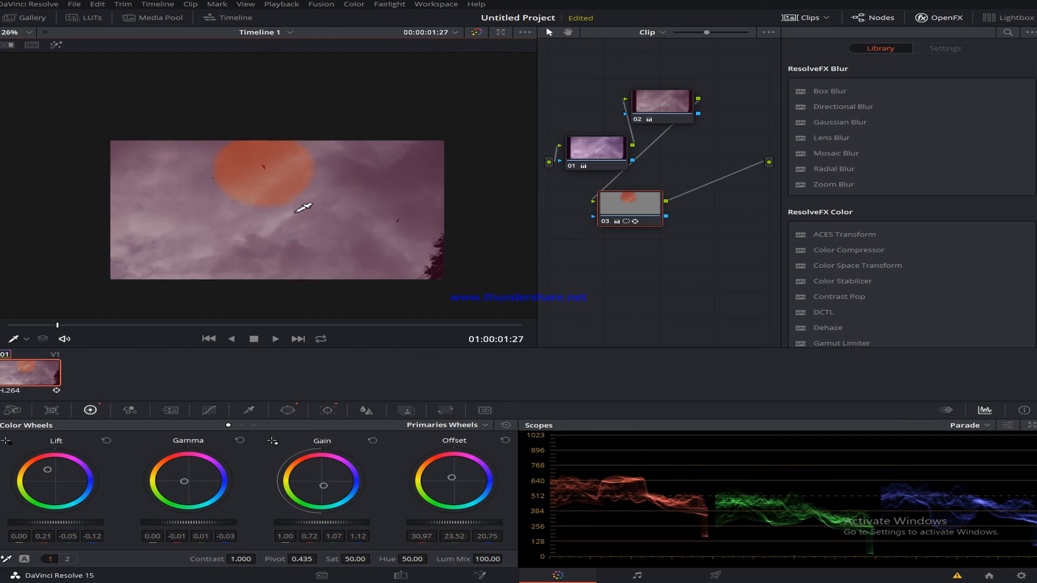
{"action": "scroll", "coordinate": [303, 207], "scroll_direction": "up", "scroll_amount": 1}
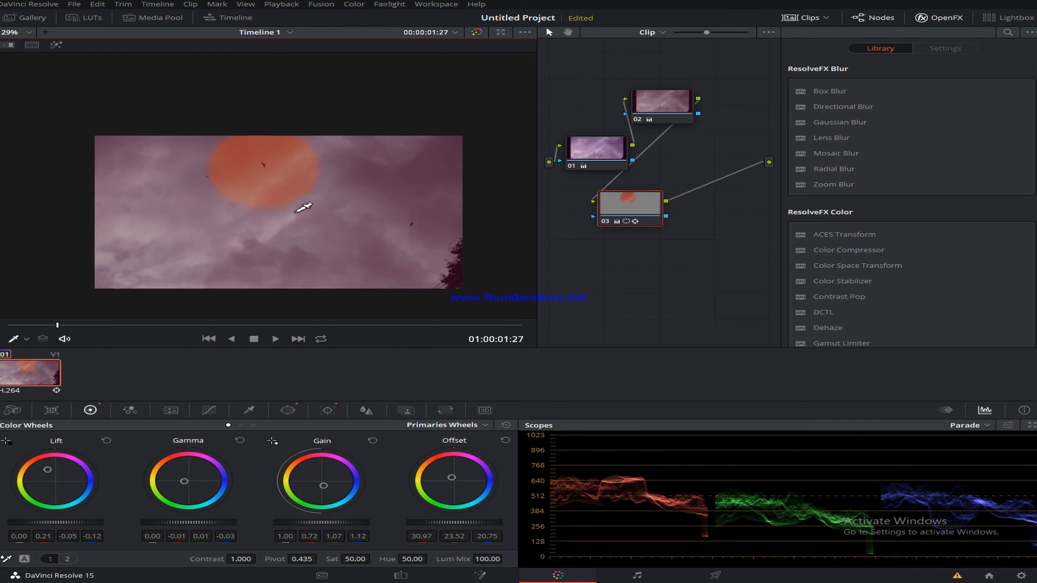
Step: Open the Deliver page and look through the Custom render settings
{"action": "left_click", "coordinate": [636, 575]}
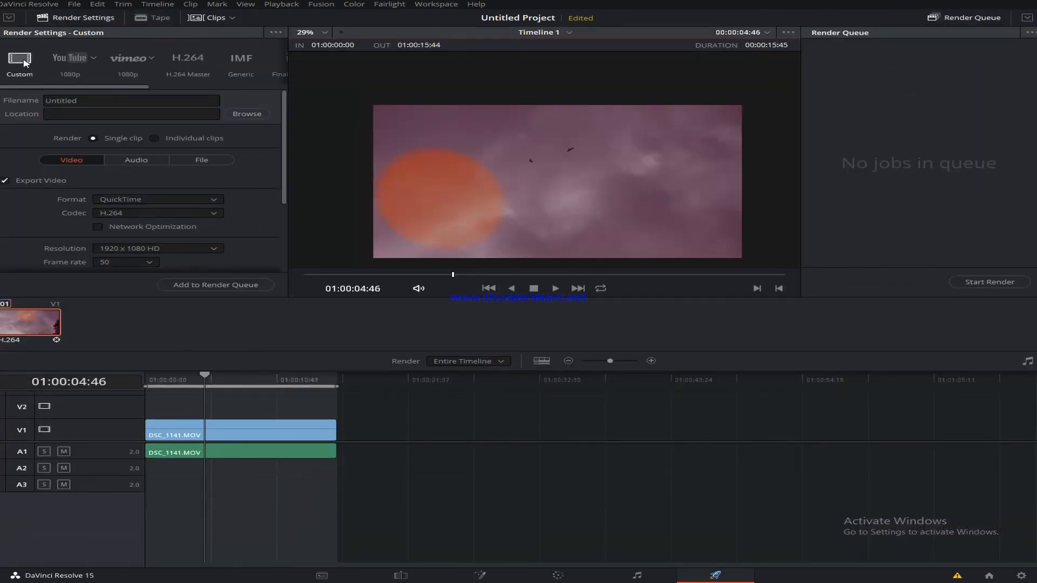
{"action": "scroll", "coordinate": [211, 182], "scroll_direction": "down", "scroll_amount": 4}
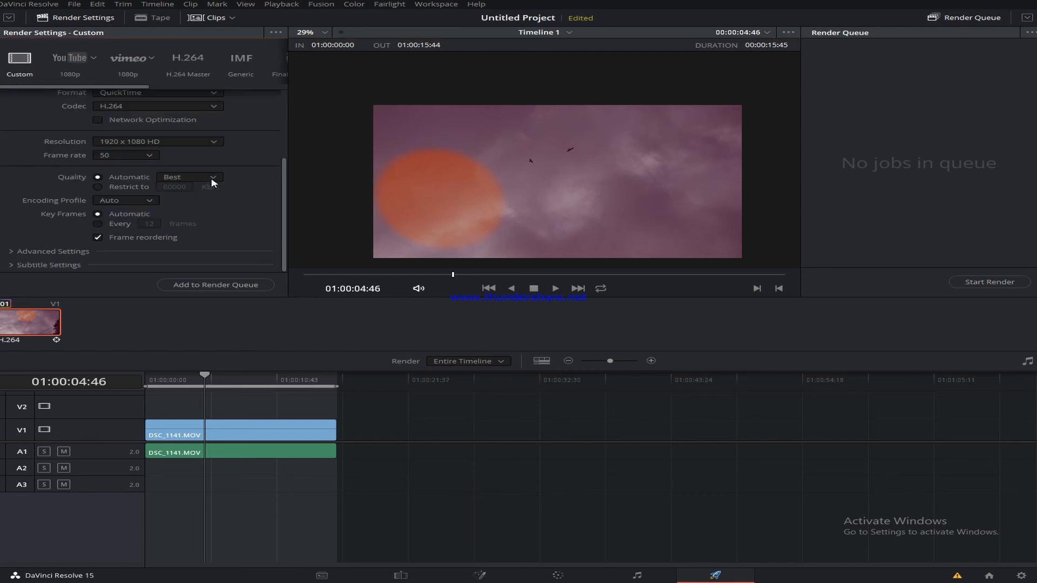
{"action": "scroll", "coordinate": [212, 182], "scroll_direction": "up", "scroll_amount": 4}
Step: Choose the YouTube 1080p render preset, look over the codec choices, and set the format to MP4
{"action": "left_click", "coordinate": [74, 59]}
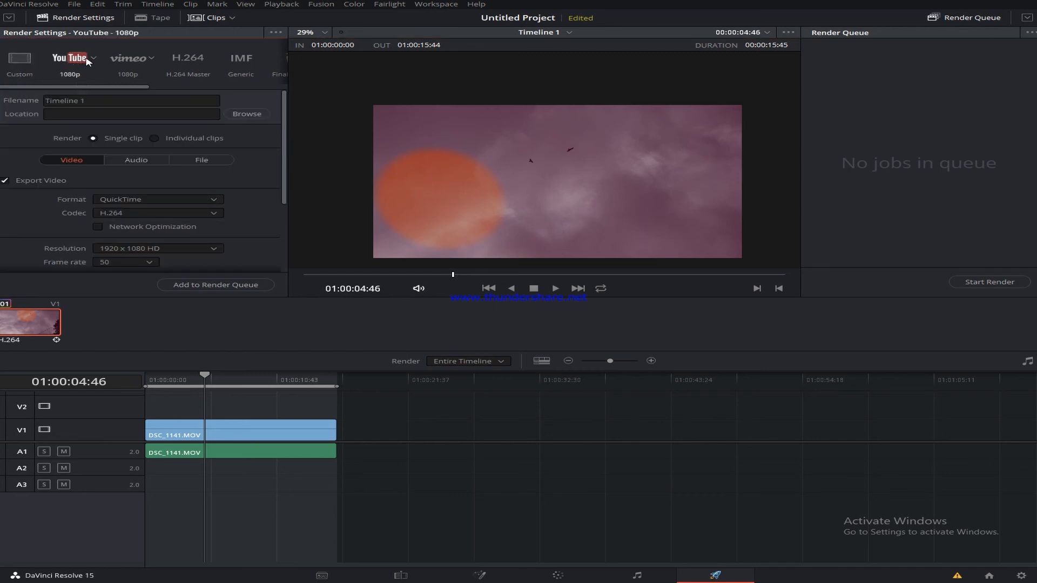
{"action": "left_click", "coordinate": [174, 214]}
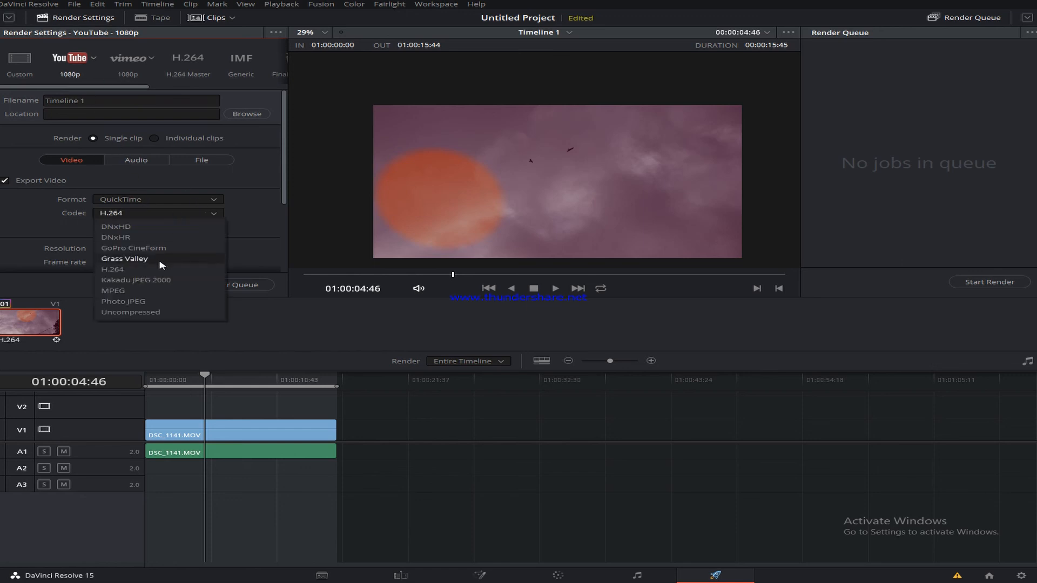
{"action": "left_click", "coordinate": [145, 199]}
{"action": "left_click", "coordinate": [145, 199]}
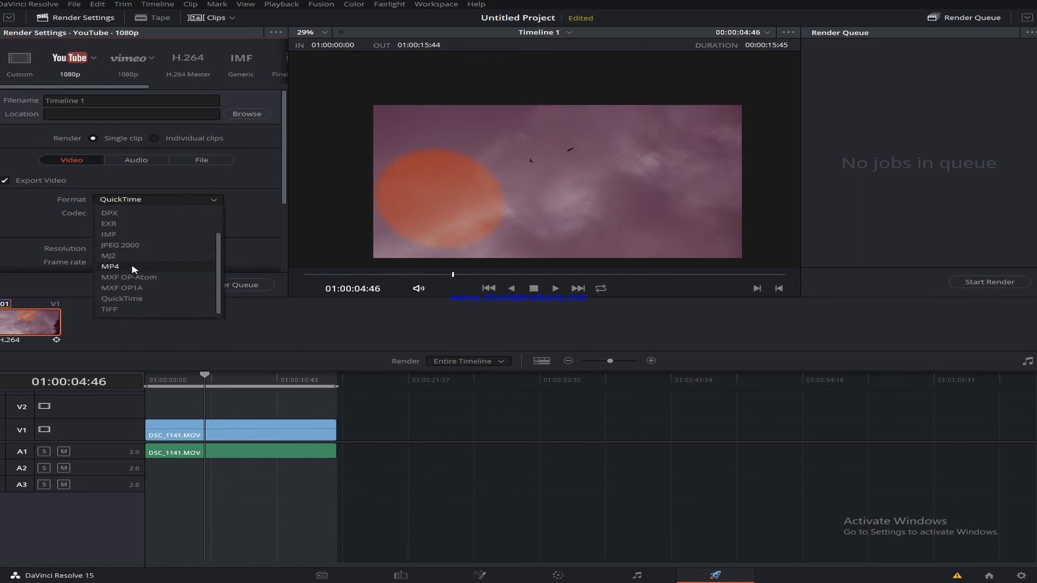
{"action": "left_click", "coordinate": [134, 269]}
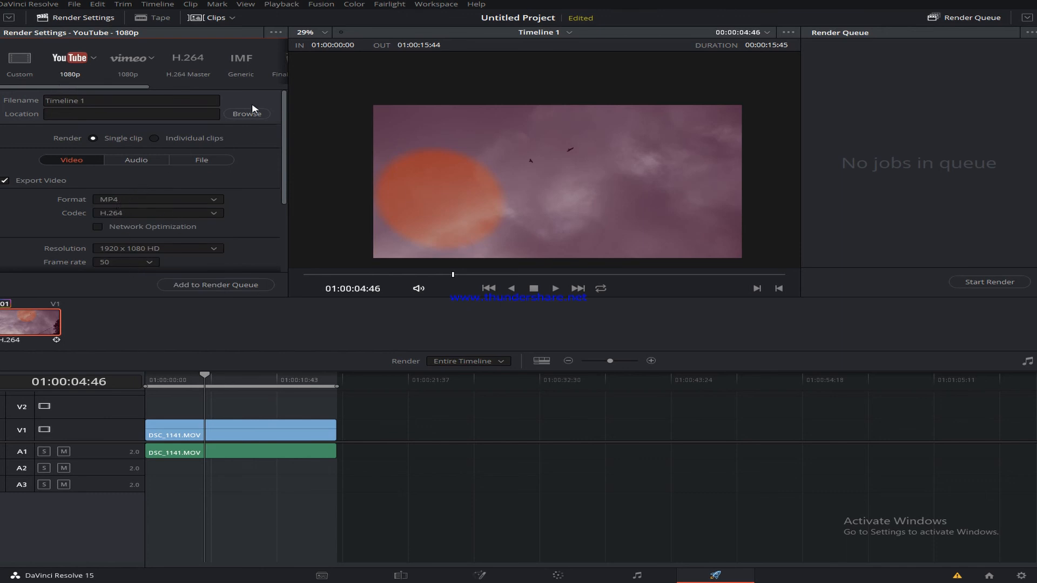
Step: Compare the Vimeo, H.264 Master, generic IMF and YouTube render presets
{"action": "left_click", "coordinate": [131, 61]}
{"action": "left_click", "coordinate": [188, 58]}
{"action": "left_click", "coordinate": [237, 63]}
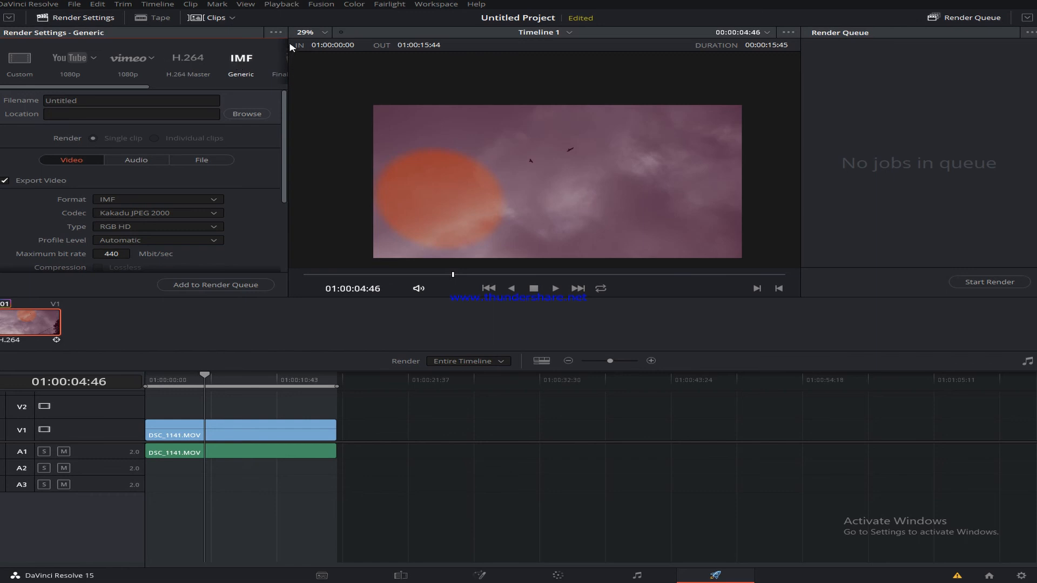
{"action": "left_click", "coordinate": [70, 58]}
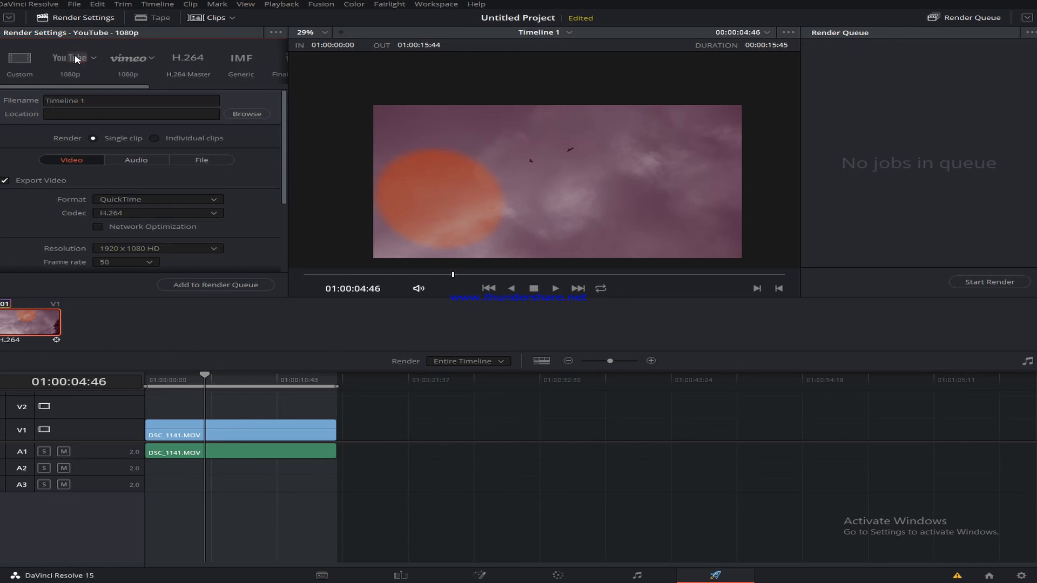
{"action": "left_click", "coordinate": [129, 58]}
Step: Choose the YouTube 1080p render preset and set the Desktop as the destination for the file Timeline 1
{"action": "left_click", "coordinate": [78, 60]}
{"action": "left_click", "coordinate": [100, 100]}
{"action": "left_click", "coordinate": [254, 114]}
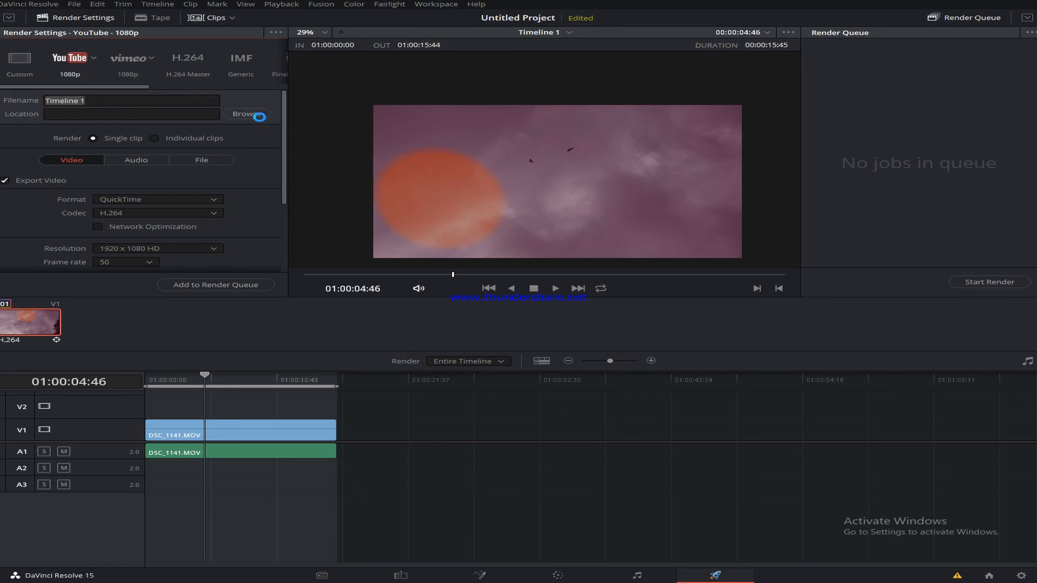
{"action": "left_click", "coordinate": [87, 227]}
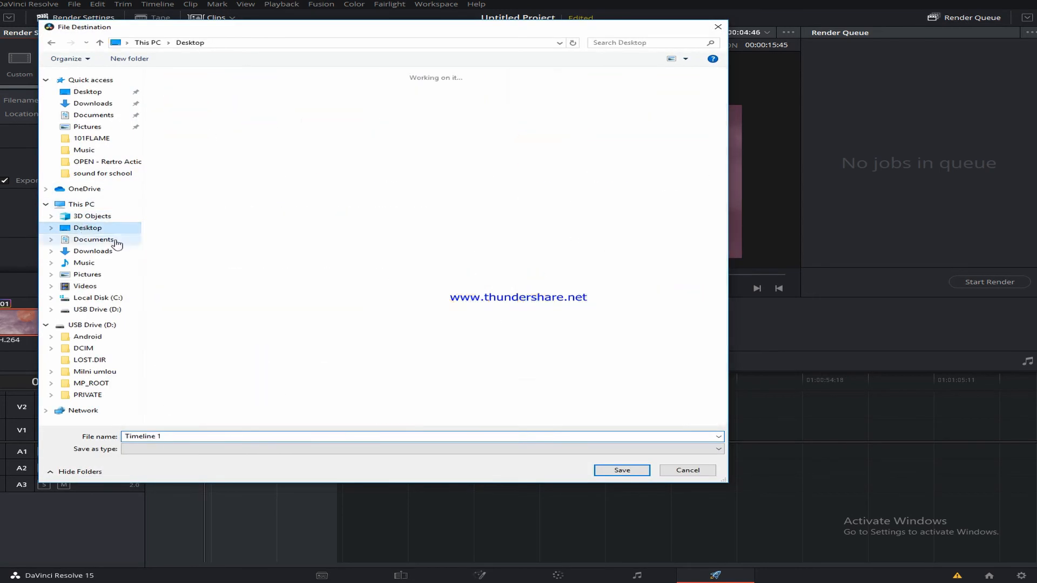
{"action": "left_click", "coordinate": [630, 473]}
Step: Set the render format to MP4 and add the job to the render queue
{"action": "left_click", "coordinate": [154, 203]}
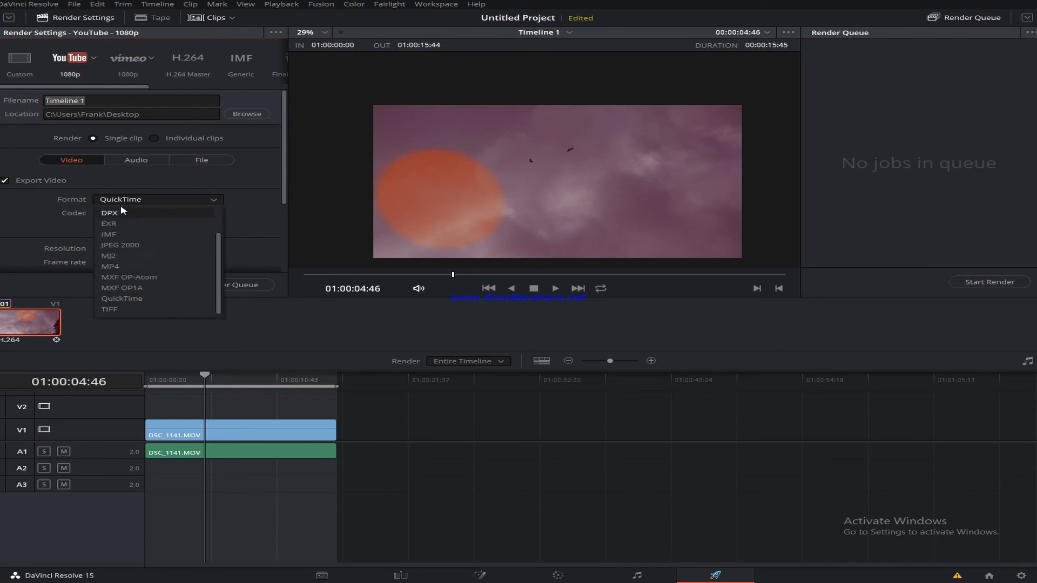
{"action": "left_click", "coordinate": [132, 267]}
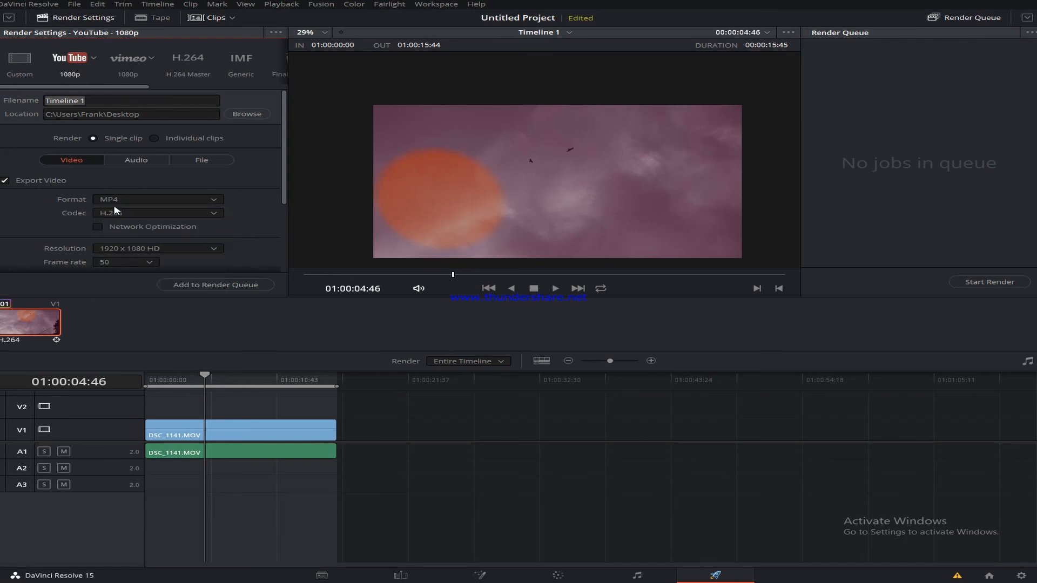
{"action": "scroll", "coordinate": [232, 238], "scroll_direction": "down", "scroll_amount": 3}
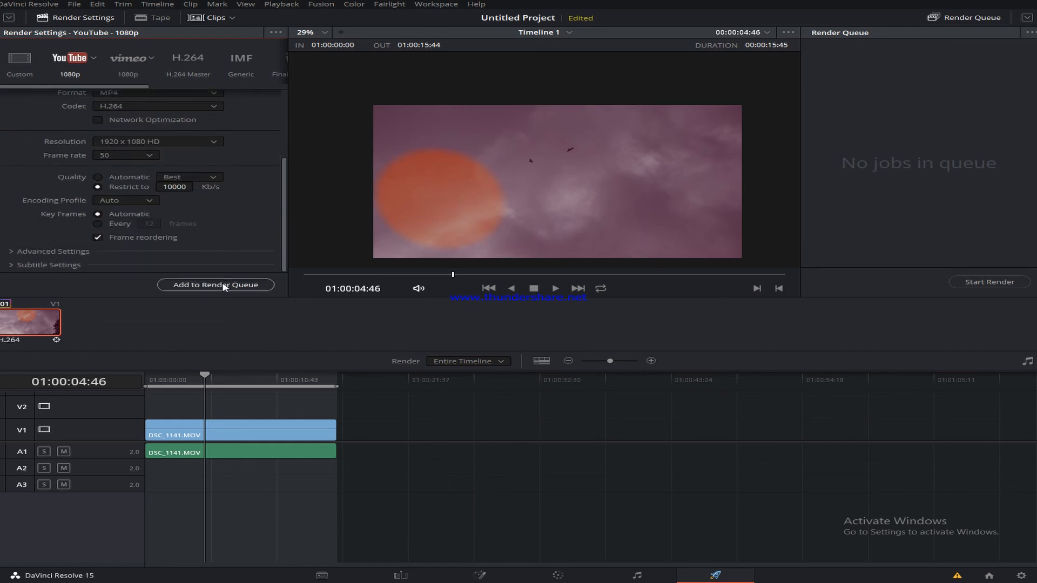
{"action": "left_click", "coordinate": [225, 285]}
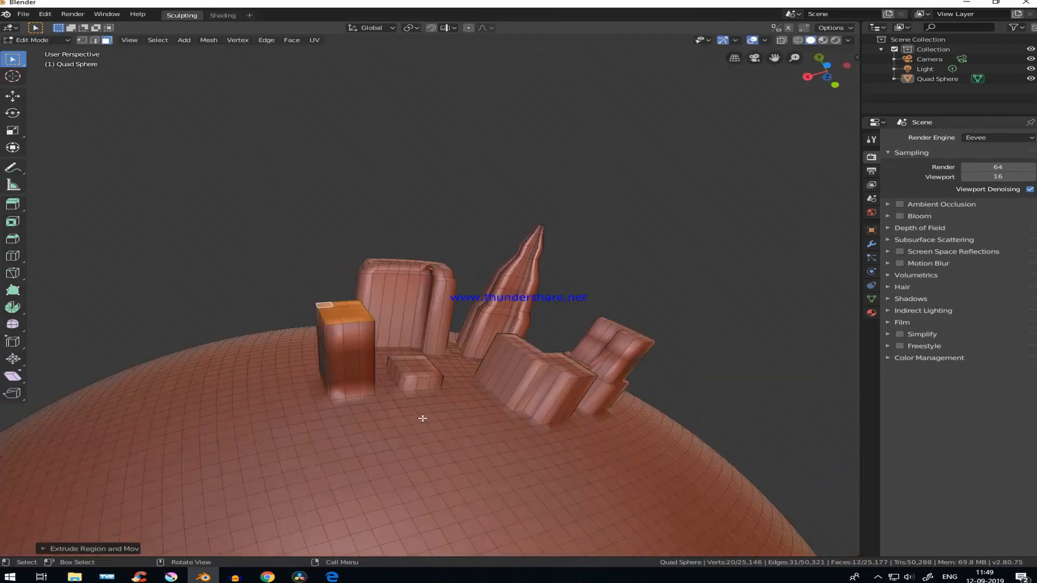
Step: In Blender, extrude two patches of surface faces near the buildings on the quad sphere, scaling the second extrusion
{"action": "left_click", "coordinate": [322, 421]}
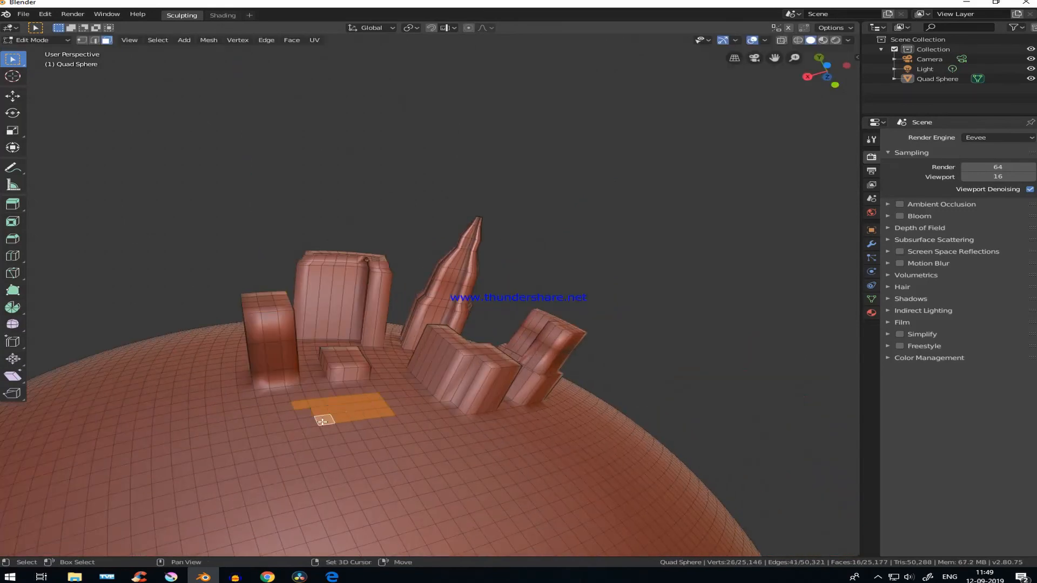
{"action": "key", "text": "e"}
{"action": "left_click", "coordinate": [399, 386]}
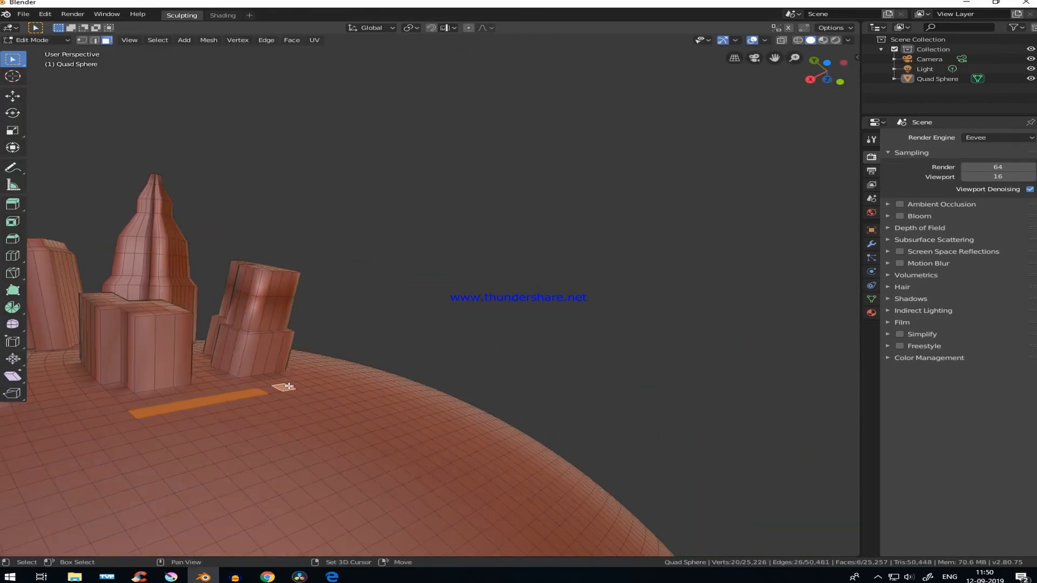
{"action": "key", "text": "e"}
{"action": "key", "text": "s"}
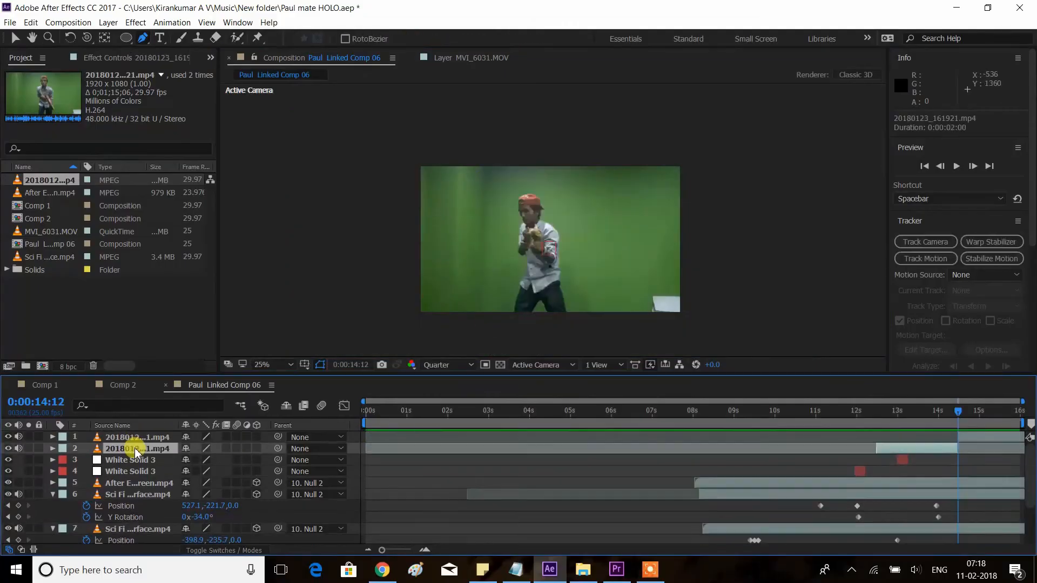
Step: In After Effects, key out layer 2's green background with Keylight (1.2) and move the playhead to 0:00:12:24
{"action": "left_click", "coordinate": [138, 448]}
{"action": "left_click", "coordinate": [136, 22]}
{"action": "mouse_move", "coordinate": [49, 196]}
{"action": "left_click", "coordinate": [259, 221]}
{"action": "left_click", "coordinate": [896, 411]}
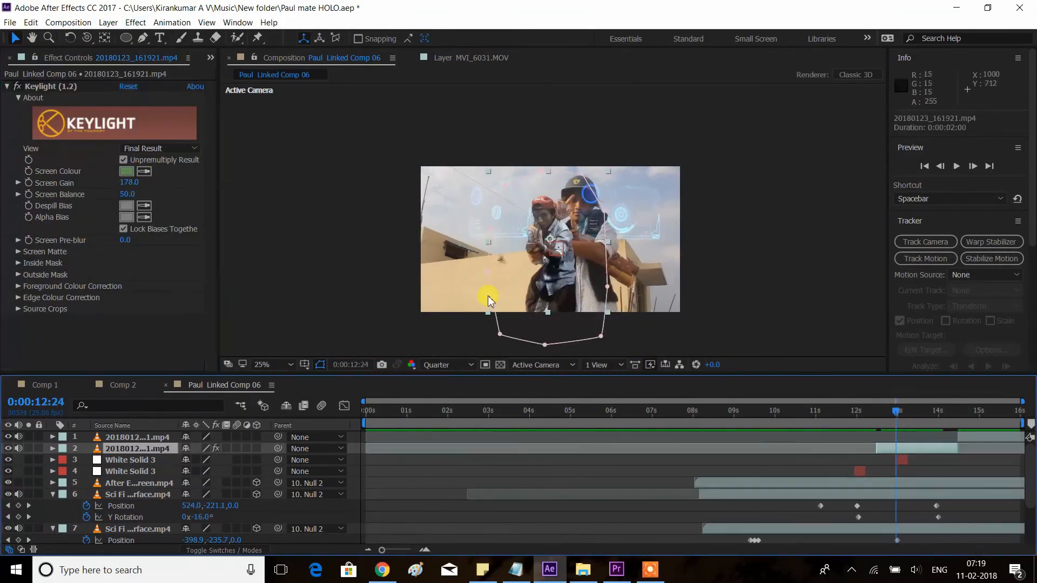